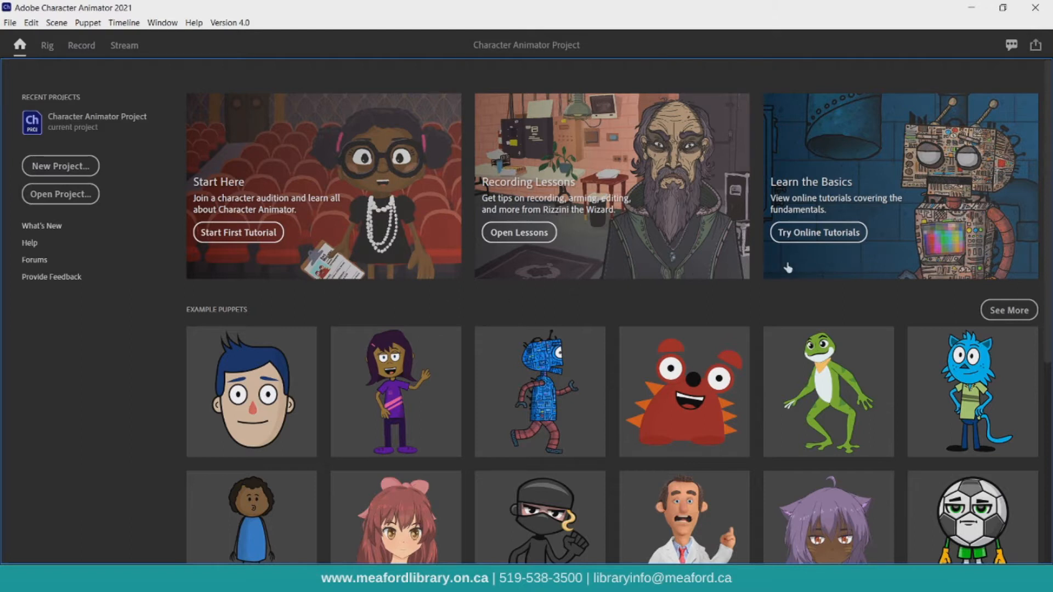
Browse the example puppets on the home screen.
scroll(788, 268, down, 3)
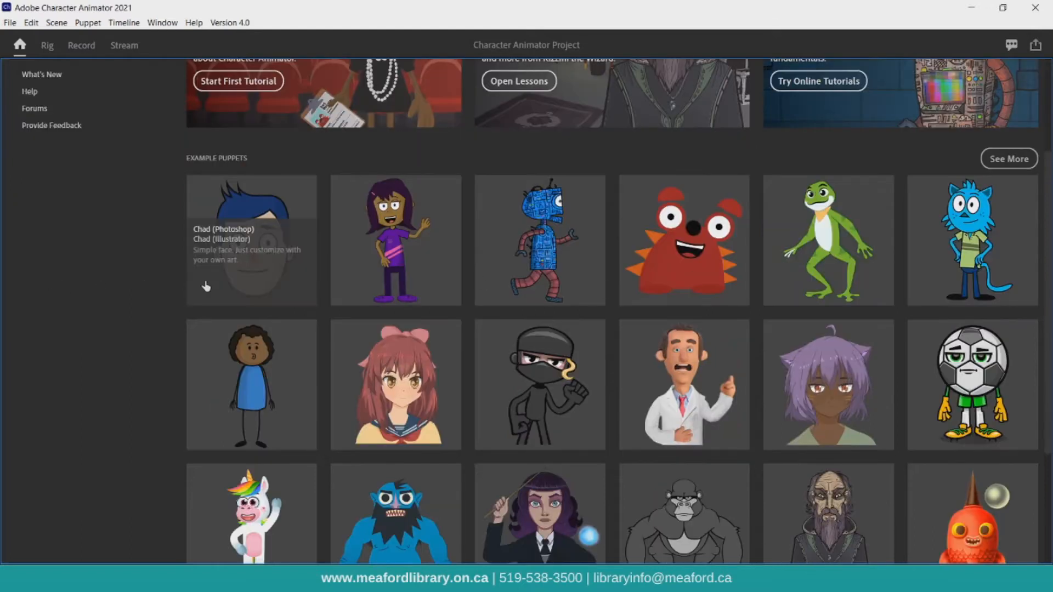
scroll(573, 286, down, 3)
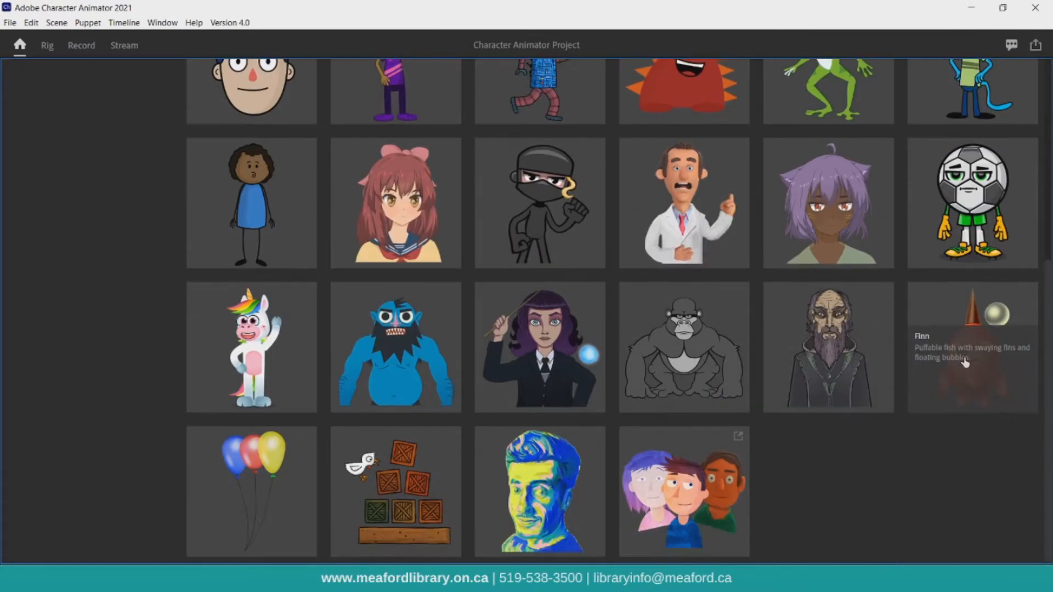
scroll(965, 362, up, 6)
Open the full puppet gallery web page, scroll through its downloadable puppets, and close the browser.
click(1009, 310)
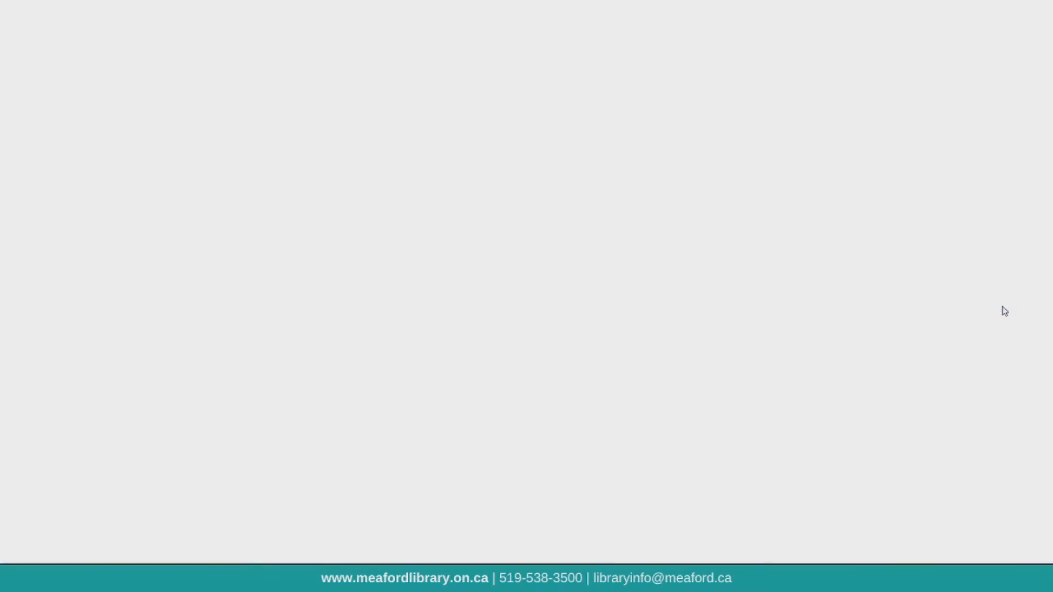
scroll(995, 311, down, 12)
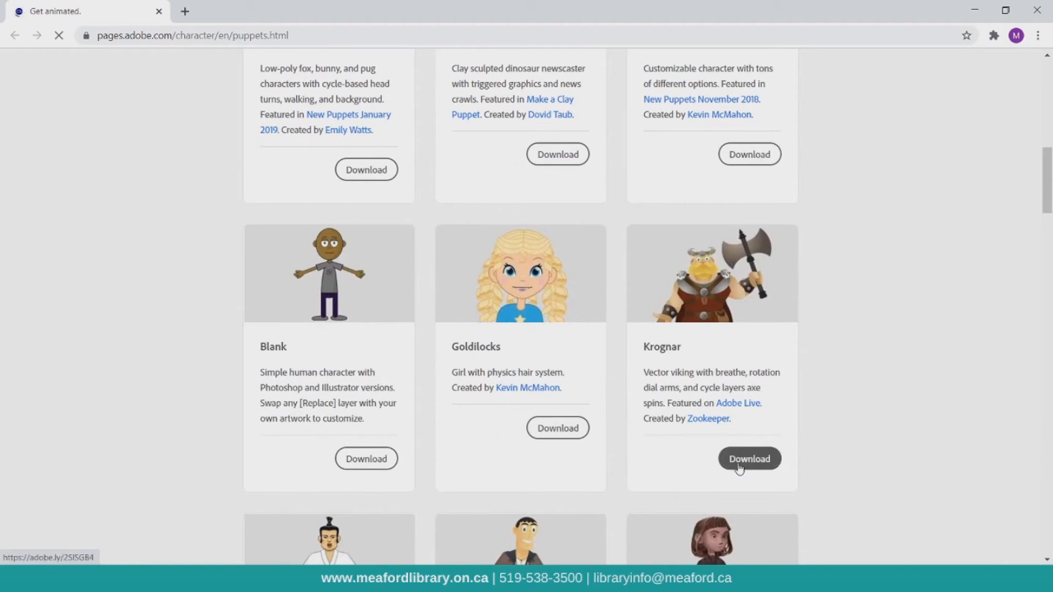
click(1036, 10)
Open the See More Puppets page of third-party puppets, scroll through it, and close the browser.
scroll(687, 313, down, 3)
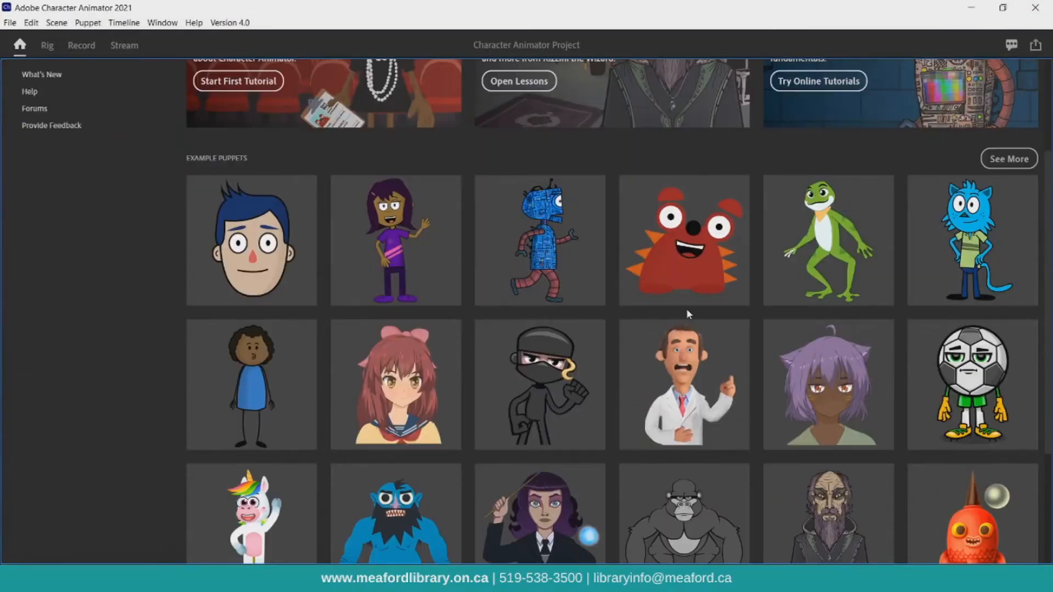
scroll(686, 308, down, 3)
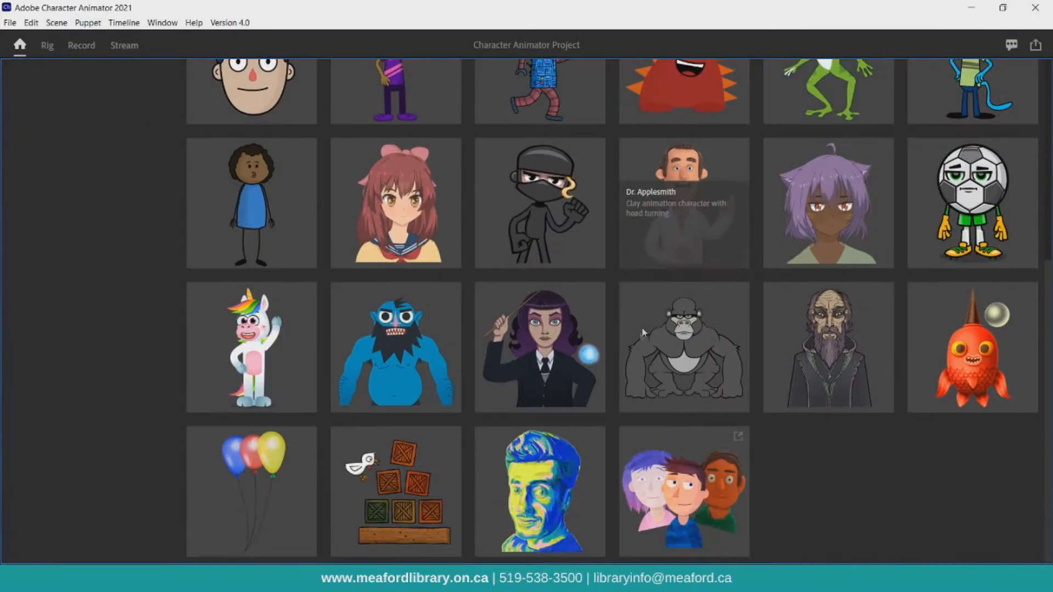
click(665, 472)
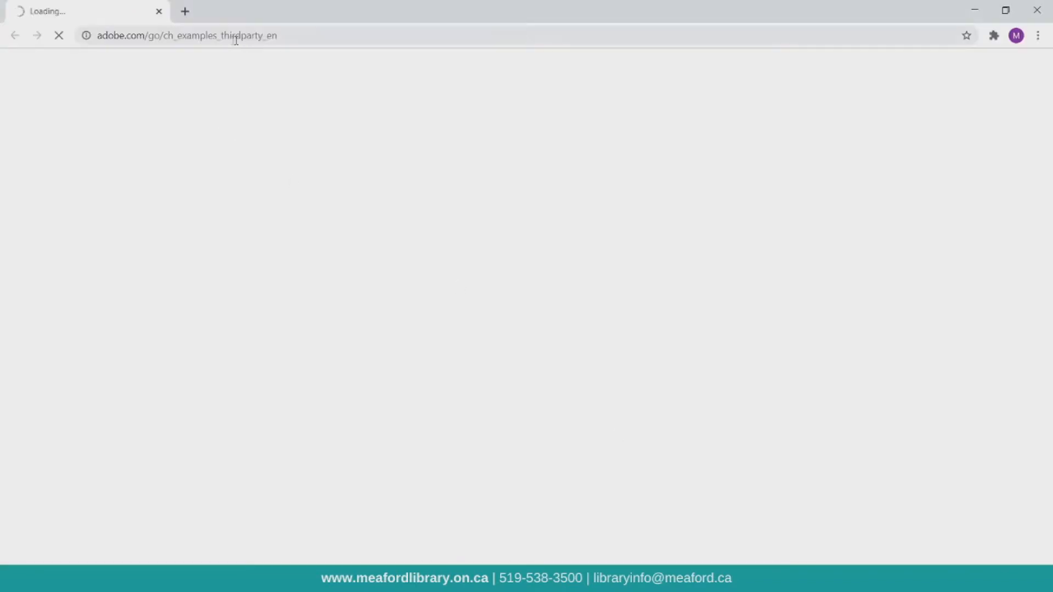
scroll(481, 332, down, 3)
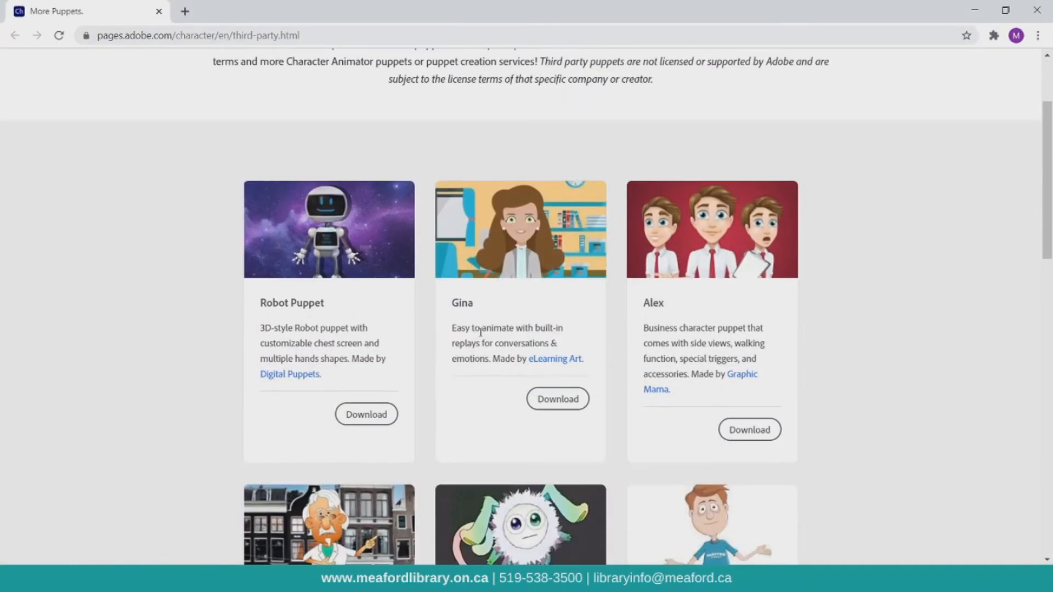
scroll(481, 332, down, 1)
click(1037, 10)
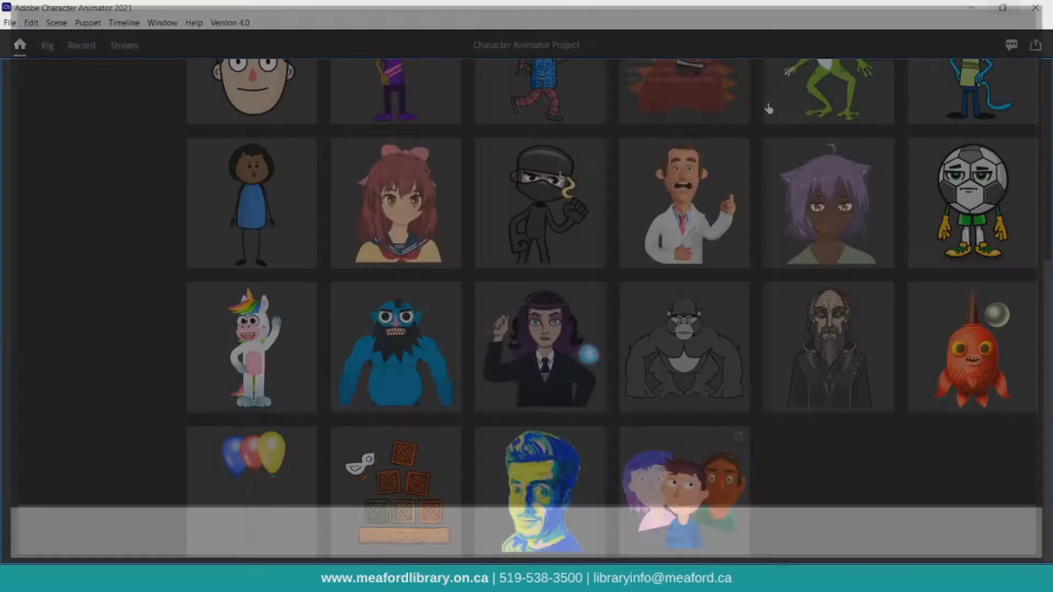
Create a new project named LGT - Character Animator.
scroll(118, 186, up, 5)
click(61, 165)
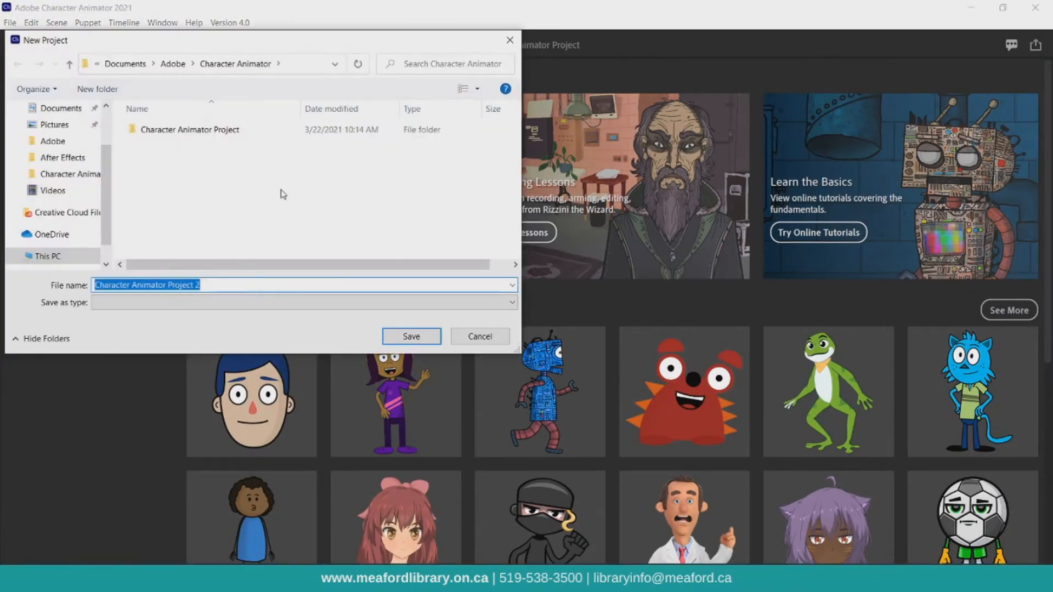
text(LGT -)
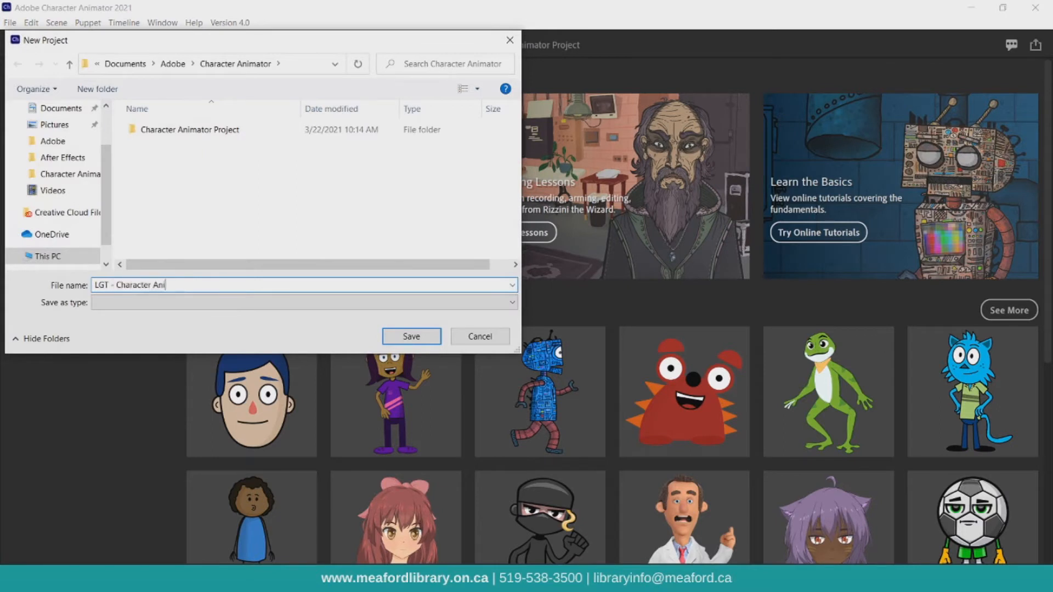
key(Return)
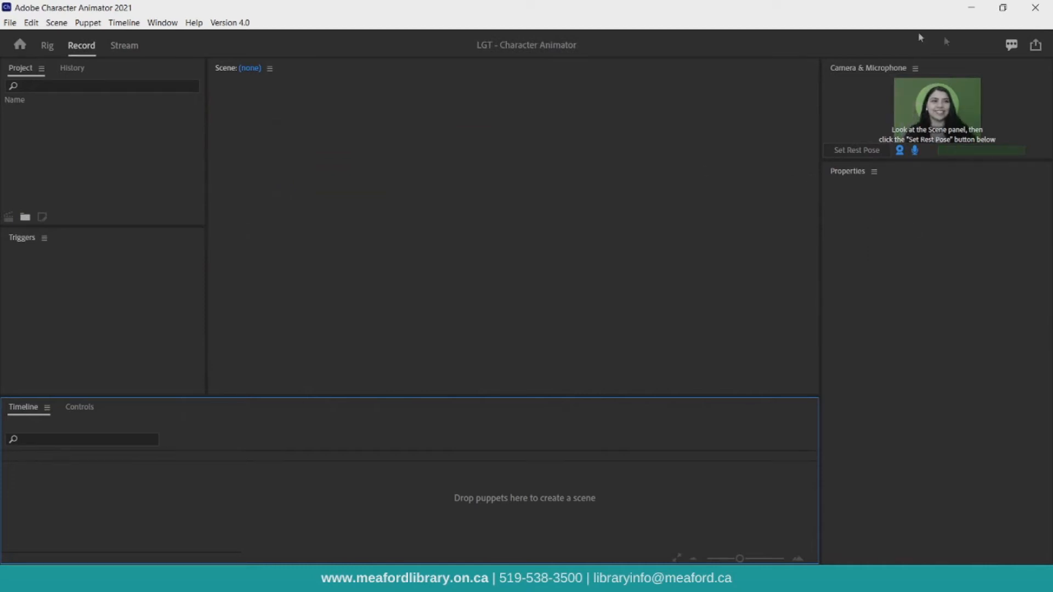
Return to the home screen and open the Chad (Photoshop) example puppet in a new scene.
click(20, 45)
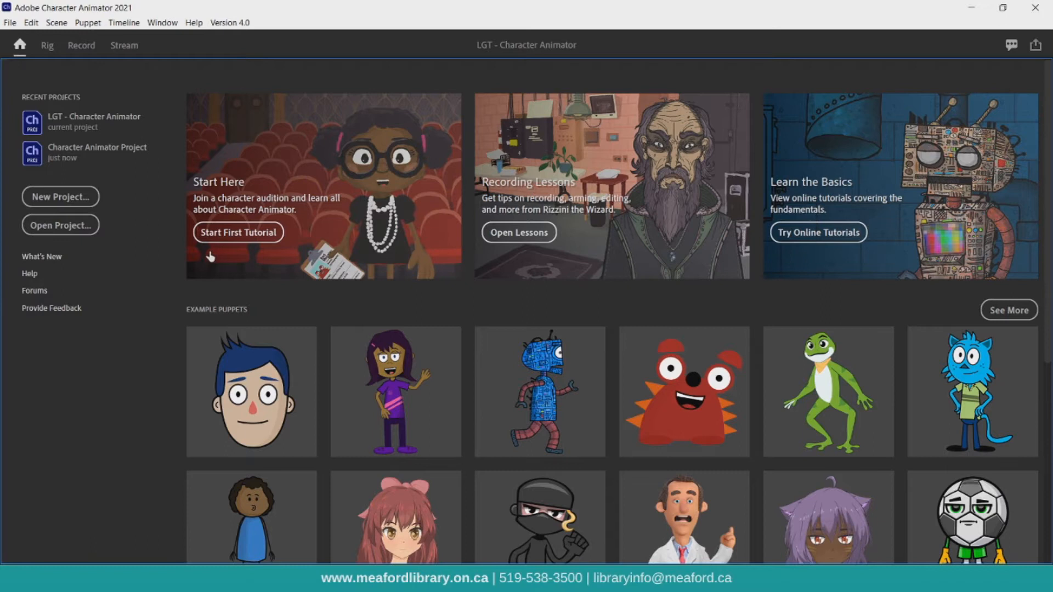
scroll(210, 256, down, 3)
mouse_move(253, 254)
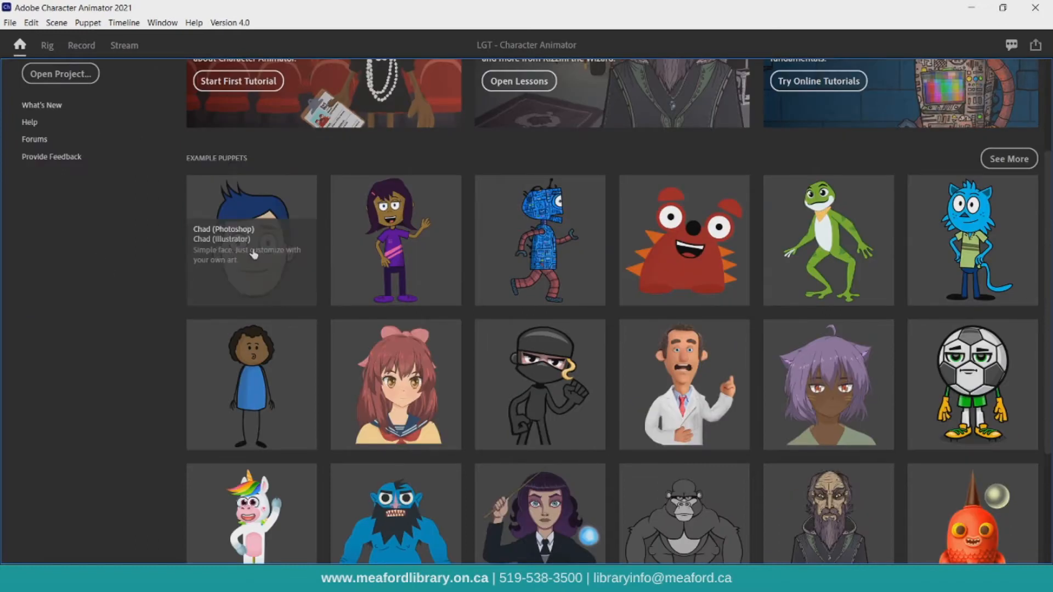
click(253, 252)
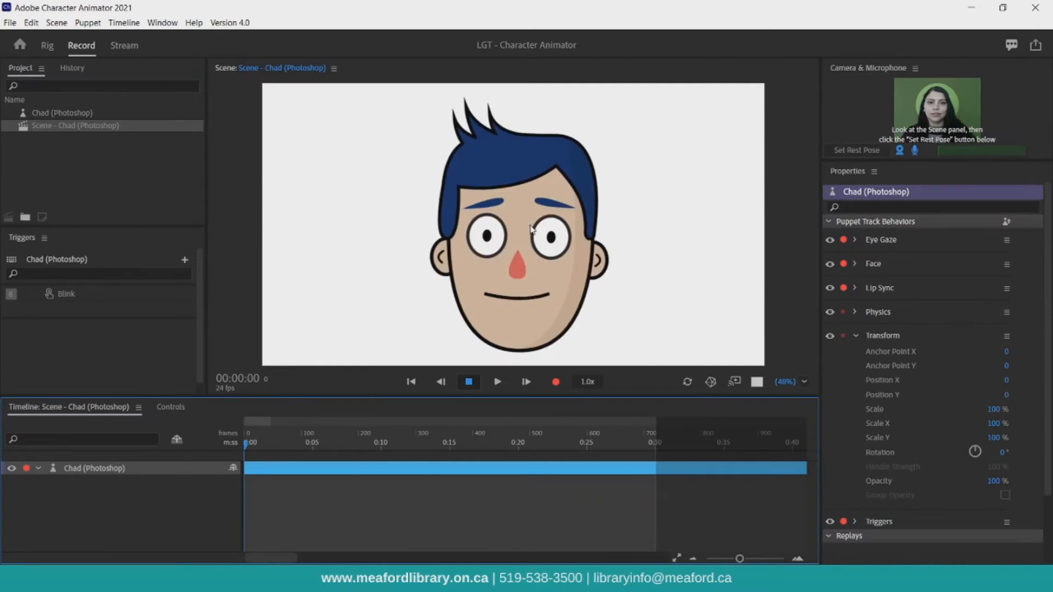
Set the rest pose from the camera and record a short take of the Chad puppet.
click(861, 152)
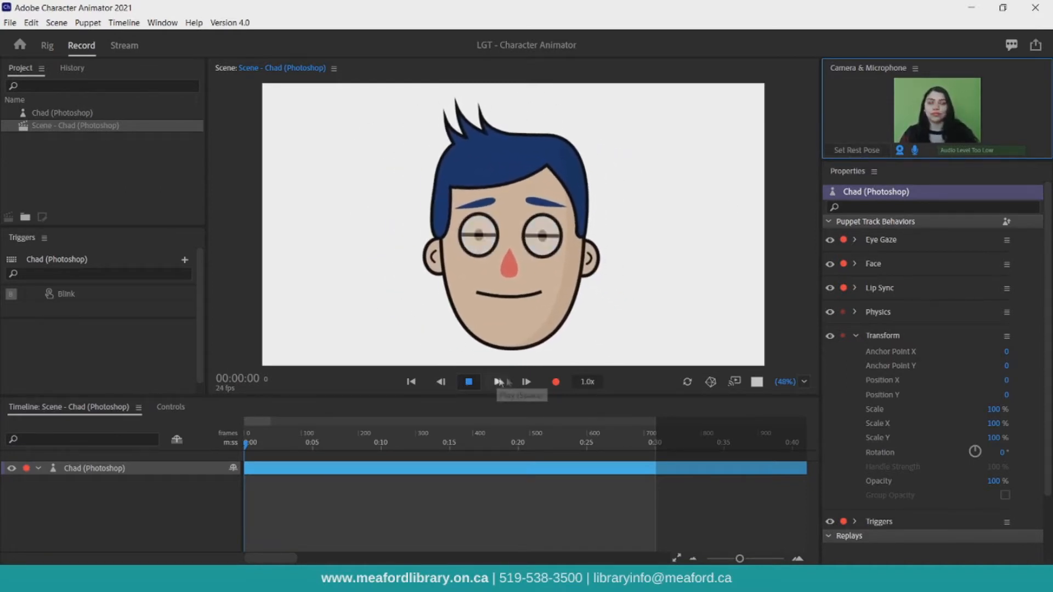
click(554, 383)
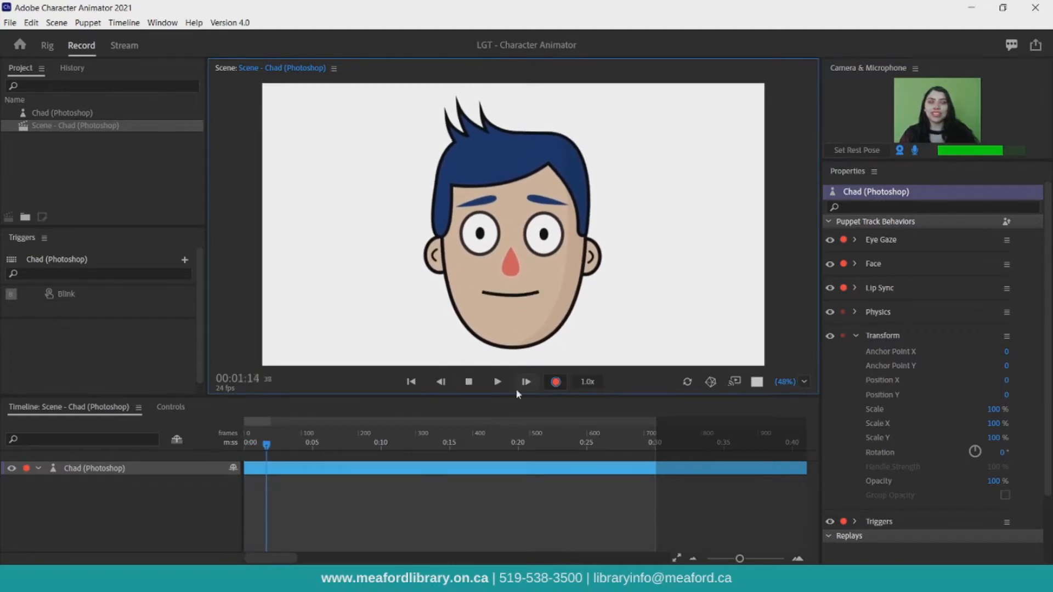
click(470, 382)
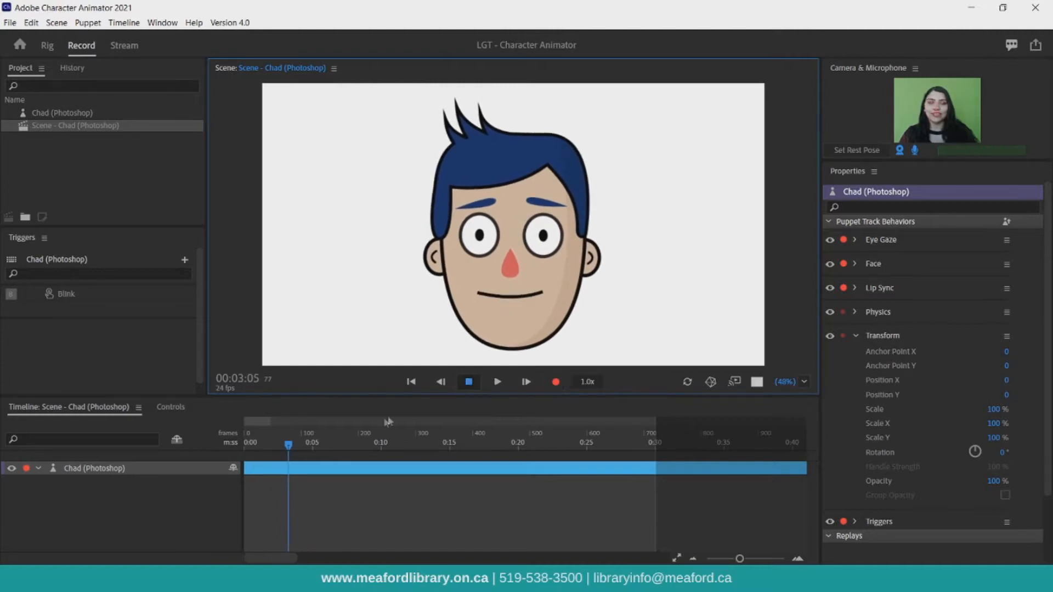
Play back the recorded take, turn off camera input, and stop playback.
click(498, 382)
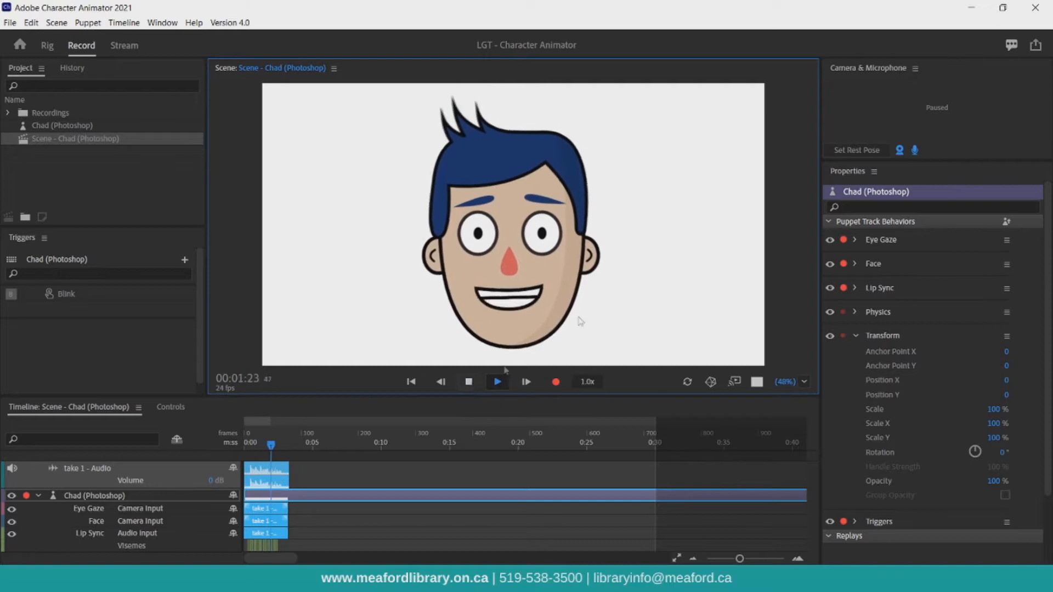
click(899, 153)
click(467, 382)
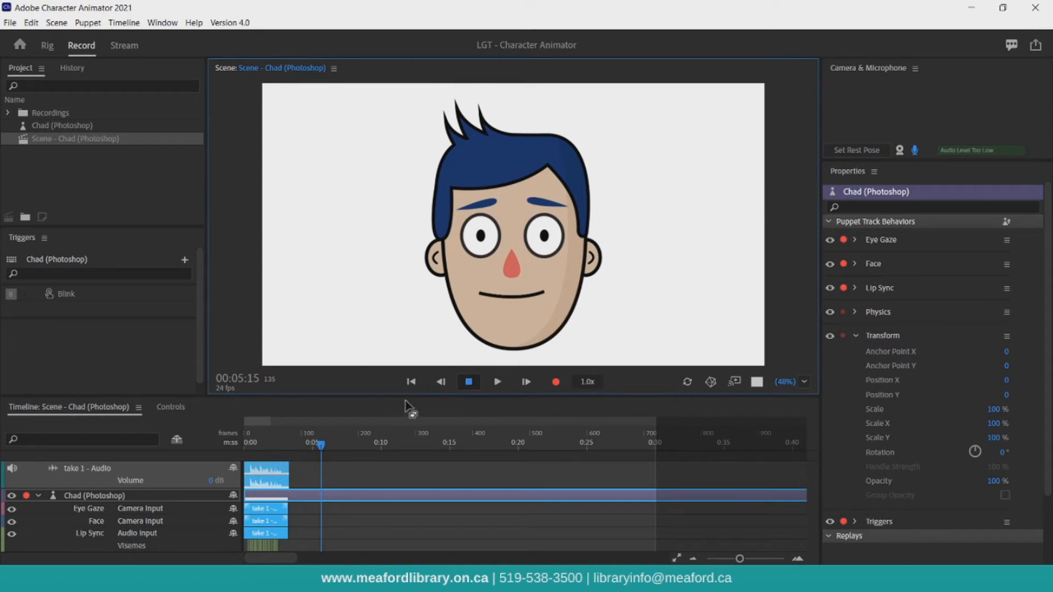
Zoom into the timeline and scrub and play the beginning of the take to inspect the visemes.
click(688, 508)
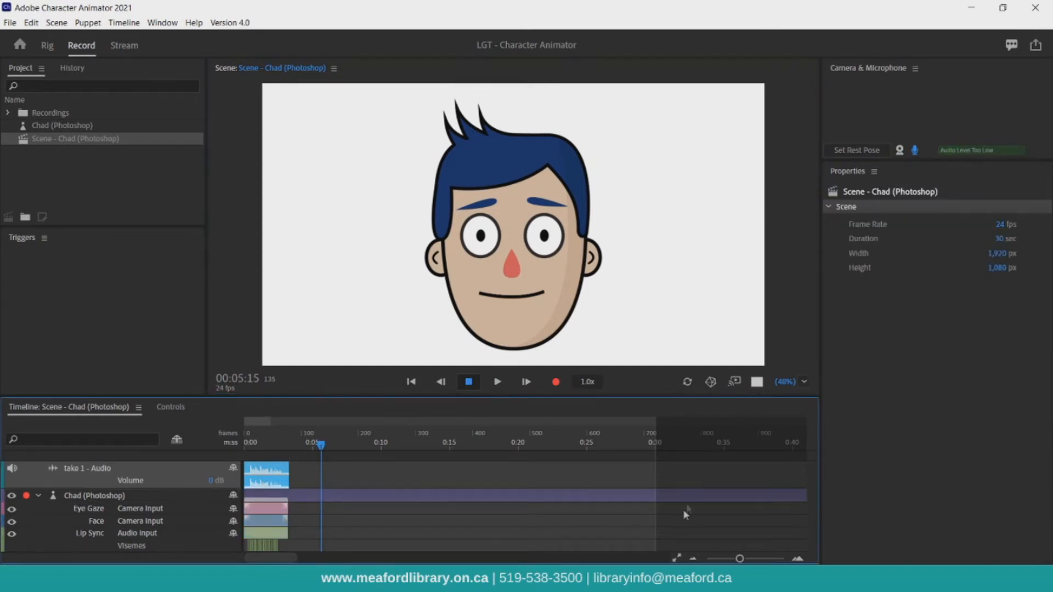
drag(739, 558, 757, 559)
drag(538, 445, 74, 433)
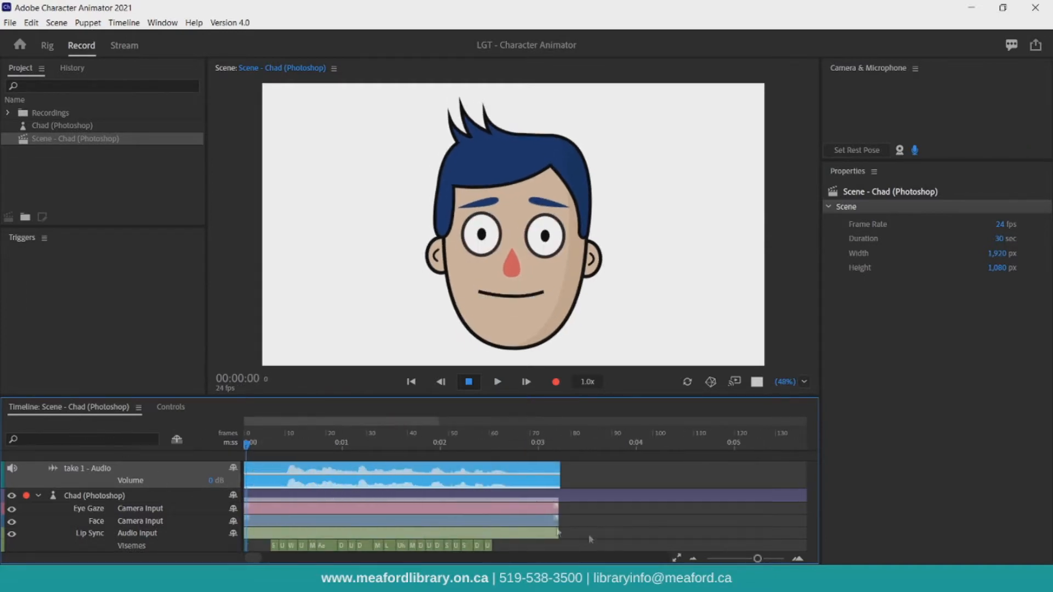
drag(757, 558, 767, 558)
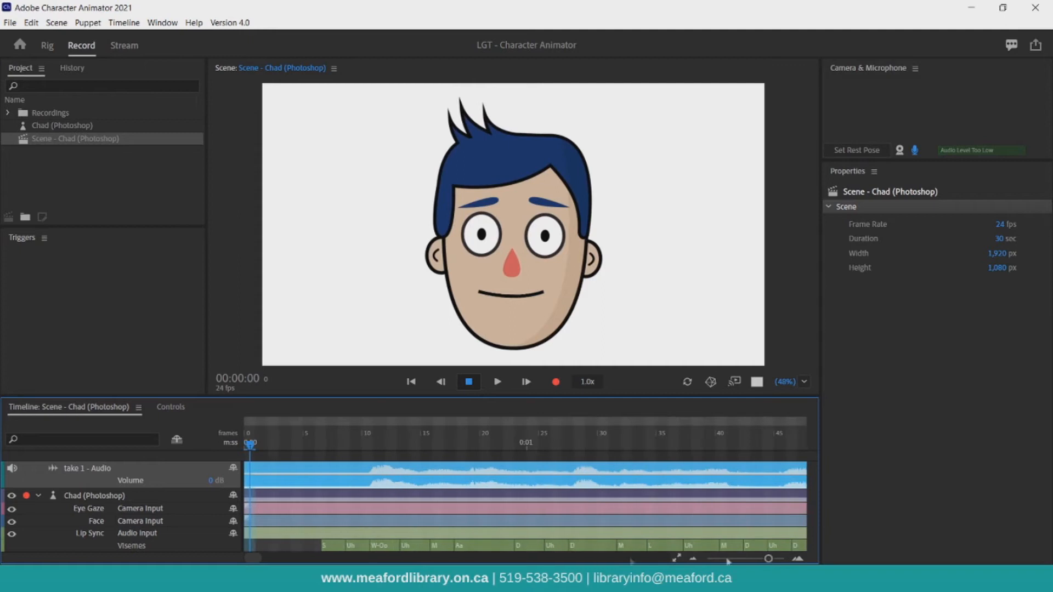
drag(256, 446, 346, 450)
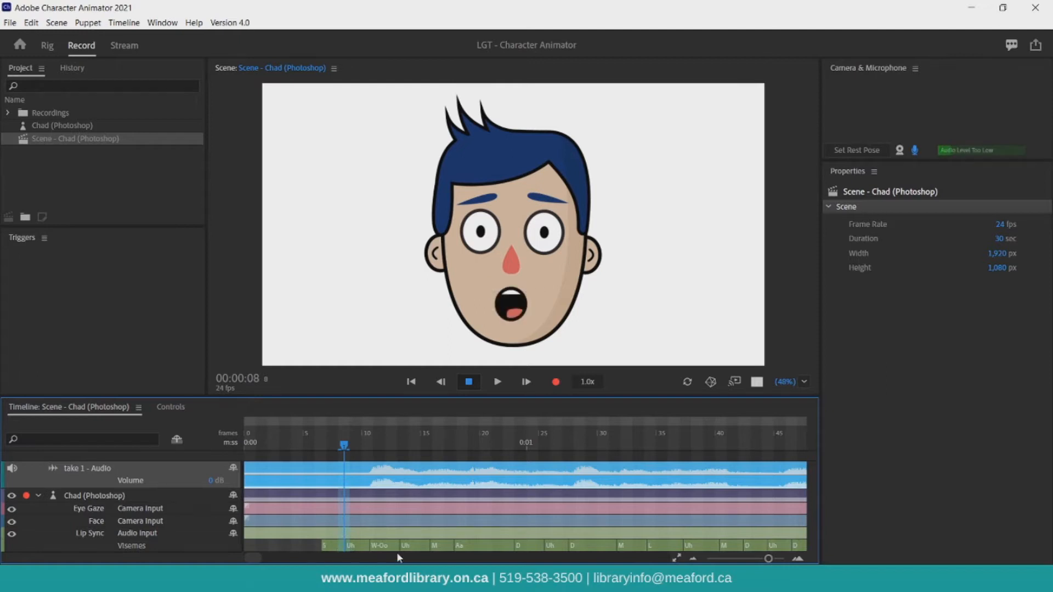
key(space)
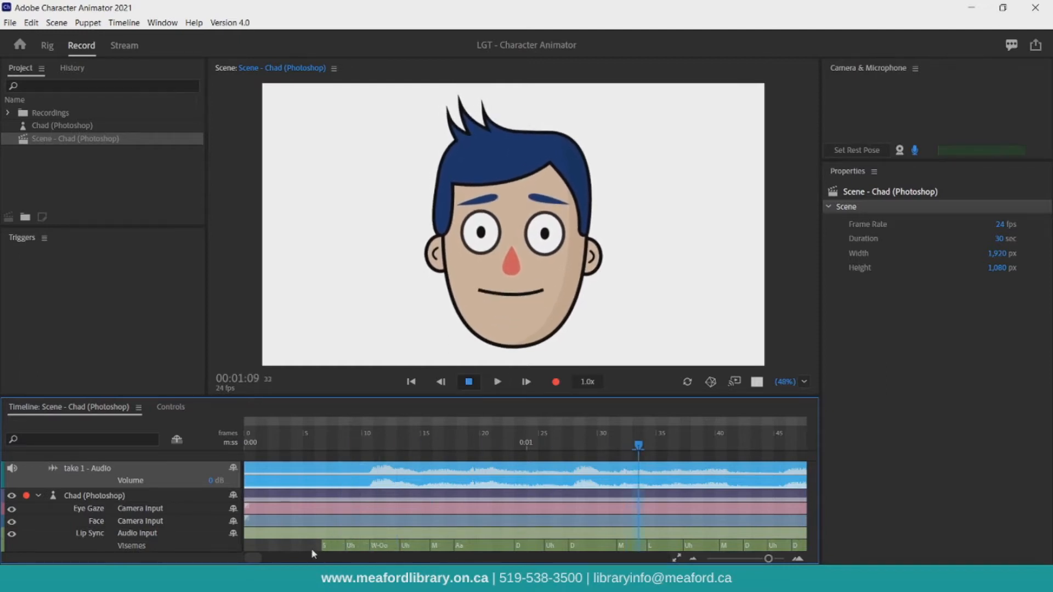
Change the first viseme to Uh and replay the take from its start.
click(325, 546)
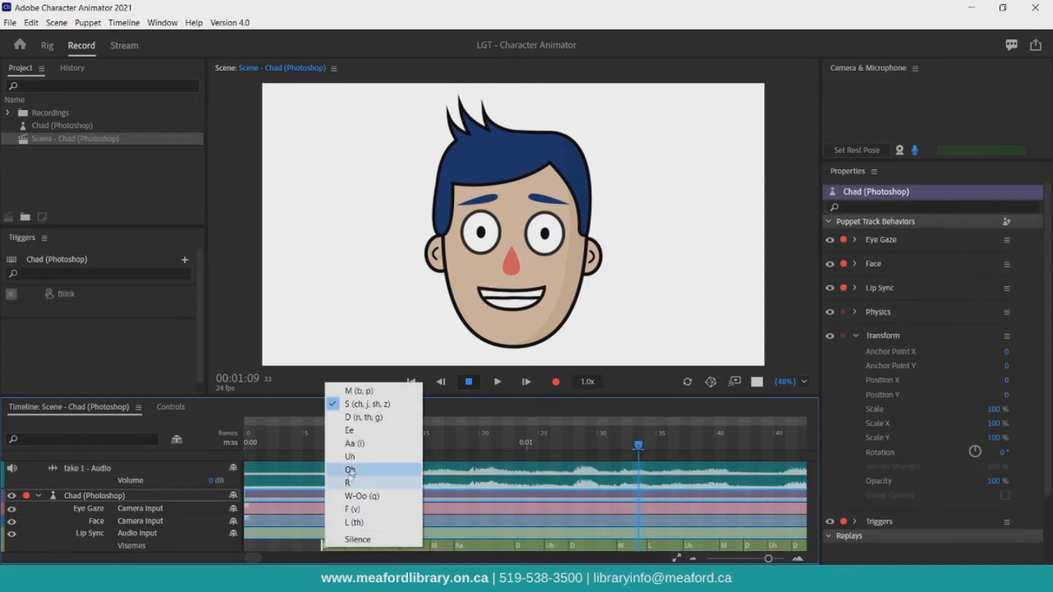
click(379, 463)
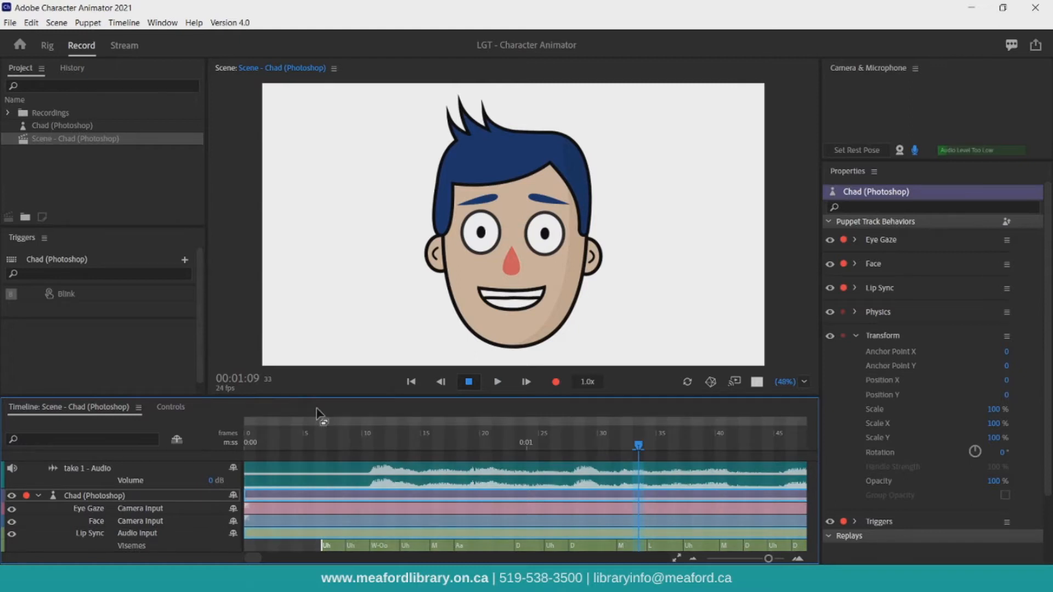
click(321, 508)
click(602, 446)
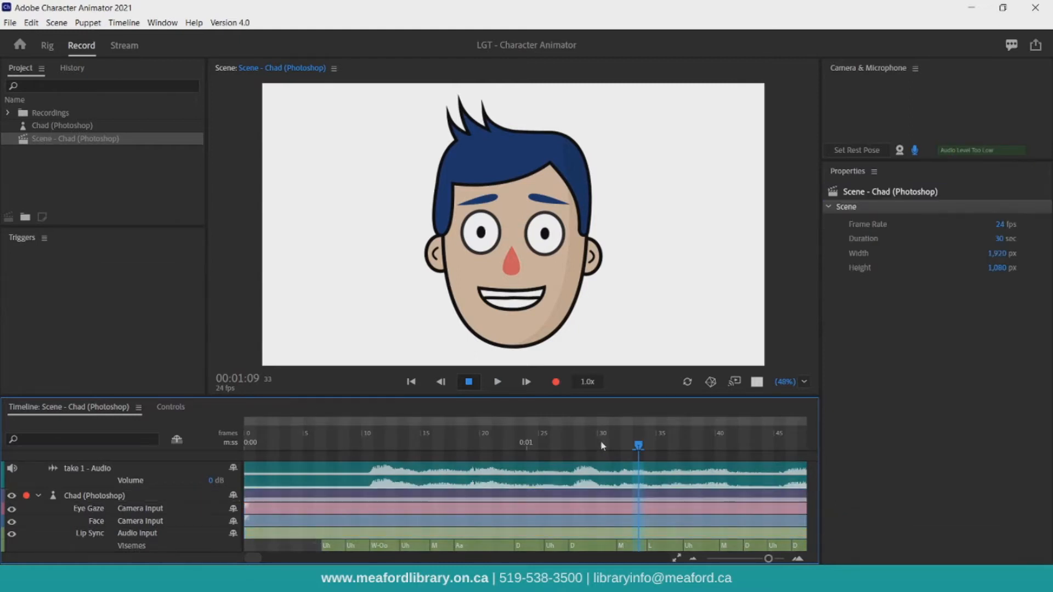
drag(635, 446, 324, 445)
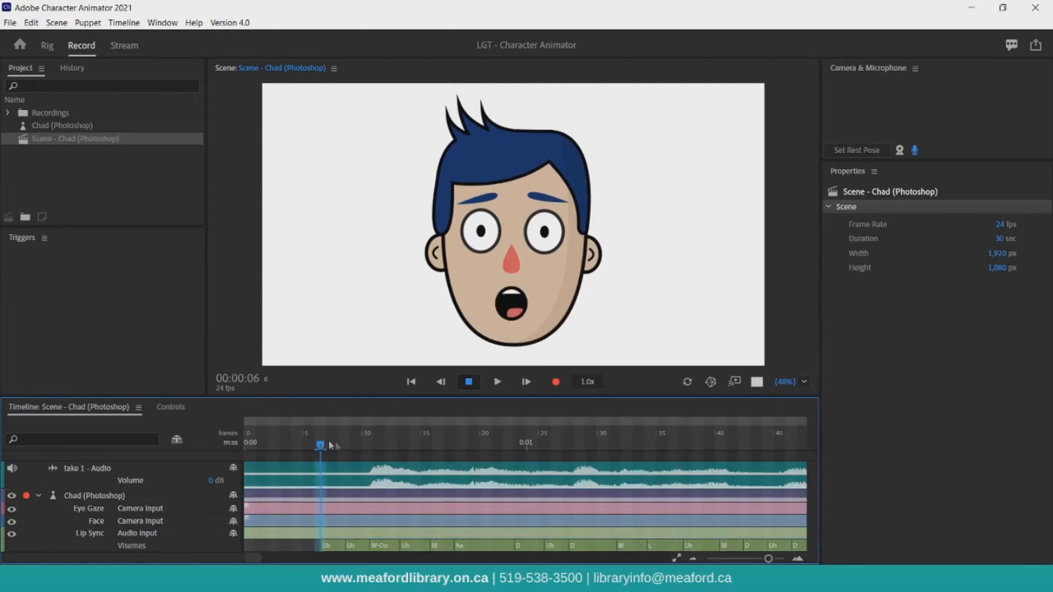
key(space)
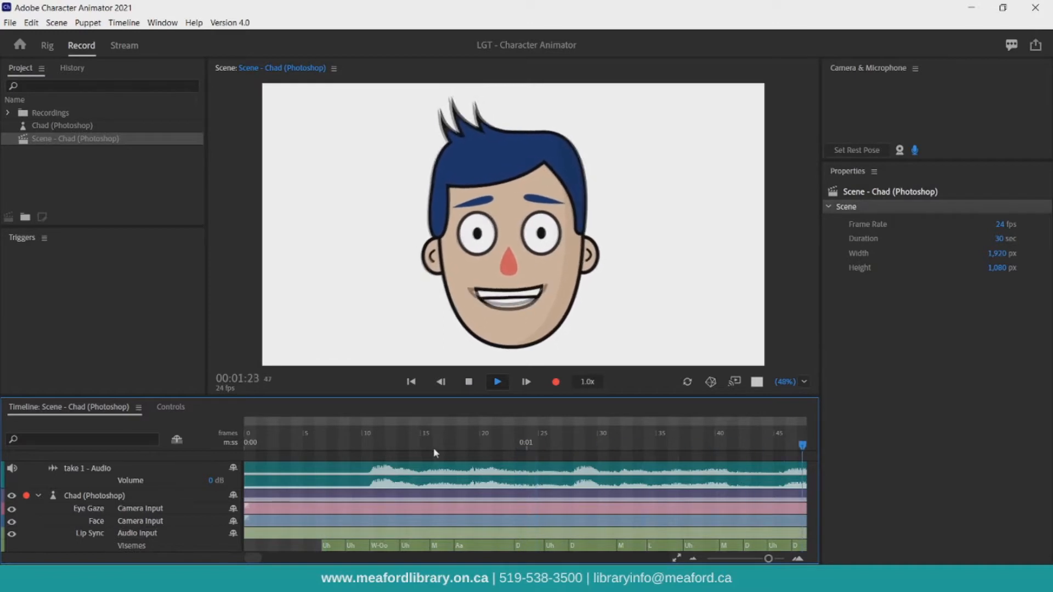
key(space)
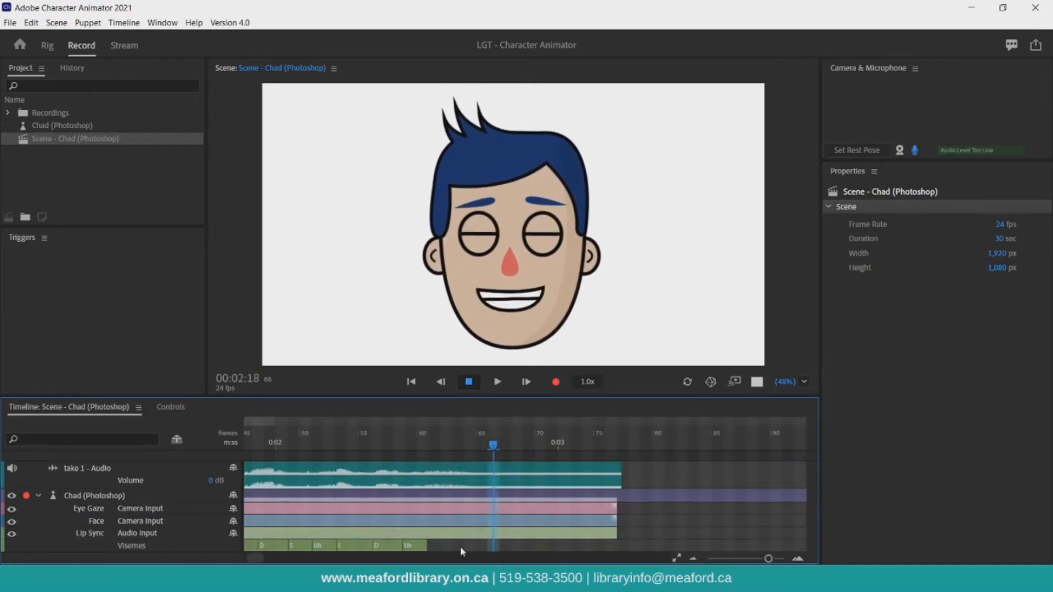
Add an L (th) viseme after the last Uh viseme, preview it, and trim its start and end edges.
click(460, 546)
click(496, 539)
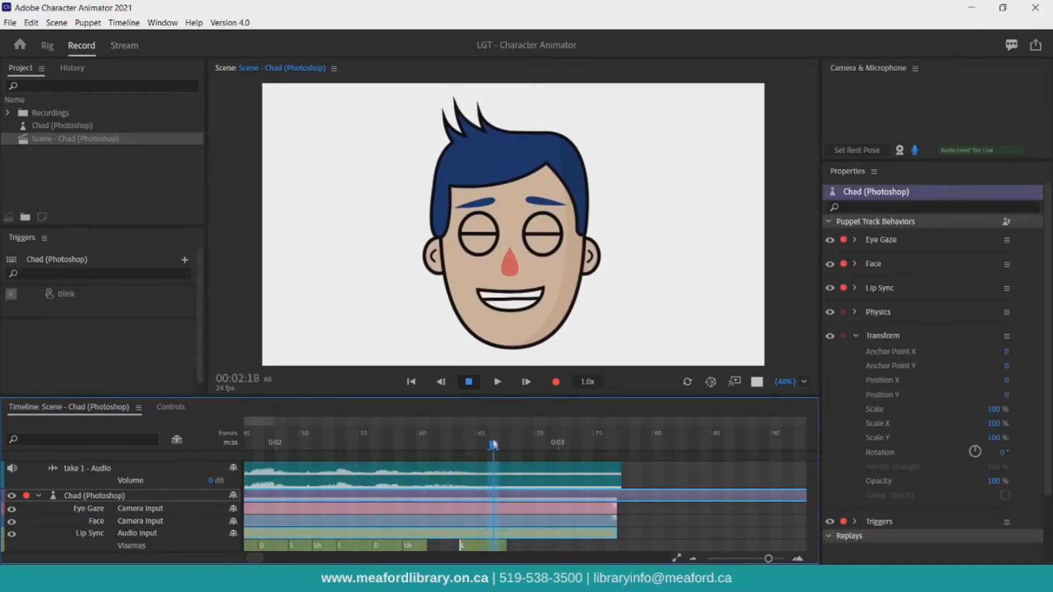
drag(493, 444, 412, 449)
key(space)
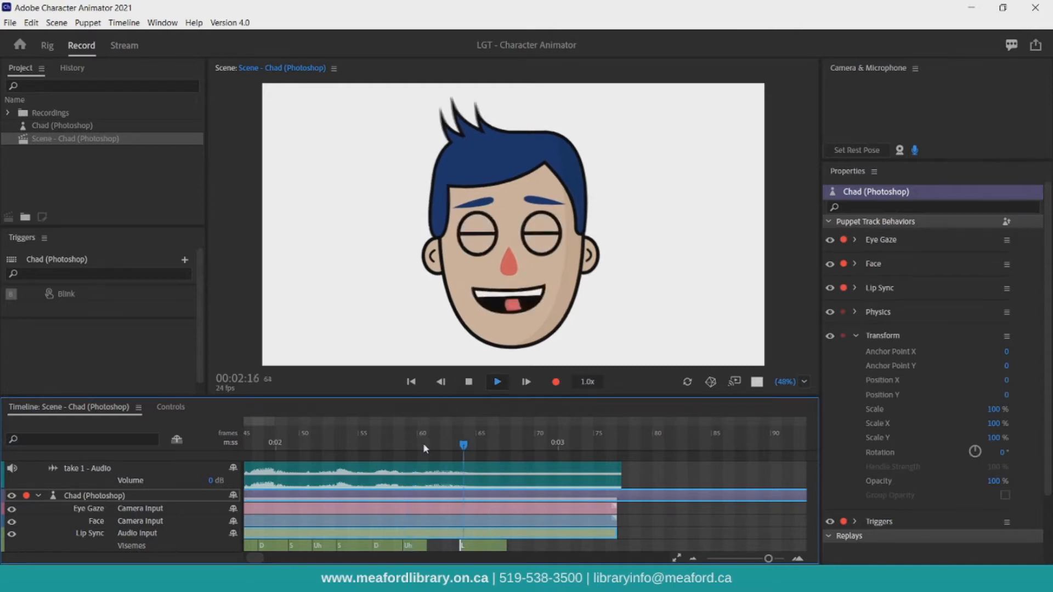
key(space)
drag(463, 545, 434, 545)
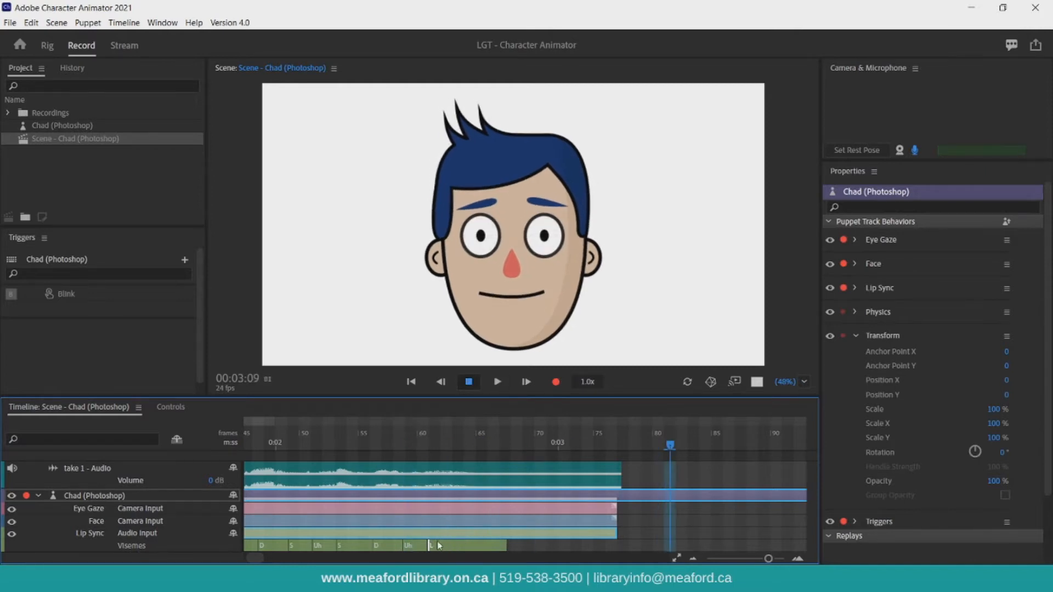
drag(505, 547, 475, 546)
Change the last Uh viseme to Silence and play the take from just before it.
click(415, 546)
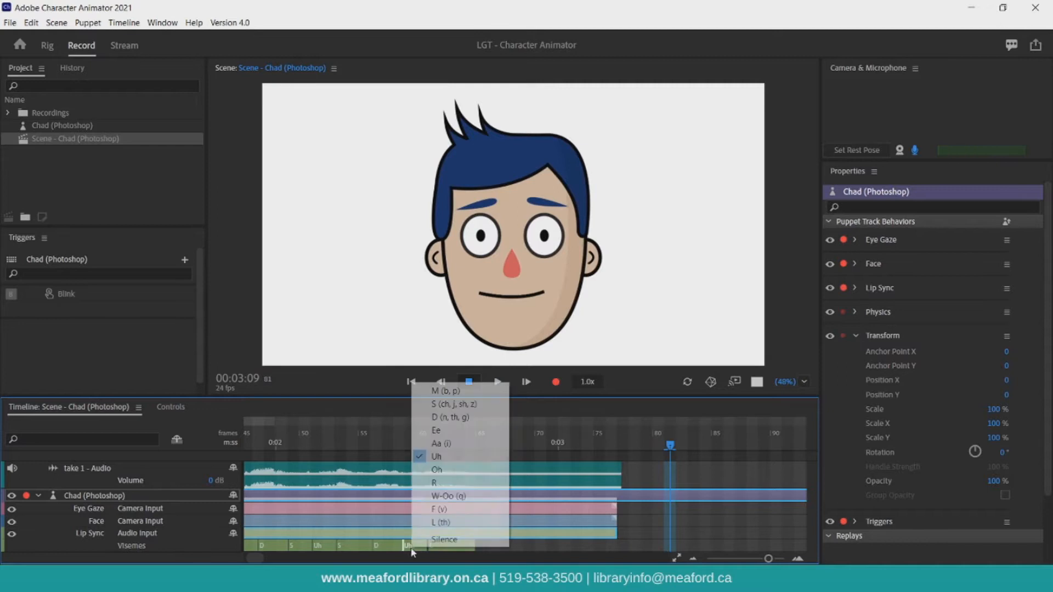
click(449, 540)
drag(670, 447, 400, 450)
key(space)
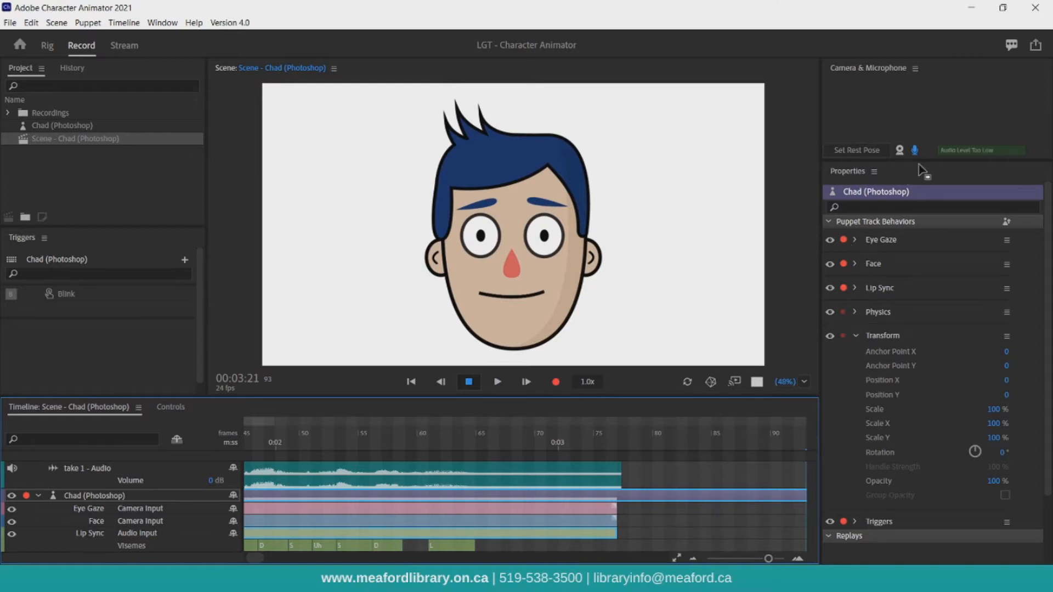
Turn on camera input and toggle record arming for the Eye Gaze behavior off and back on.
click(899, 151)
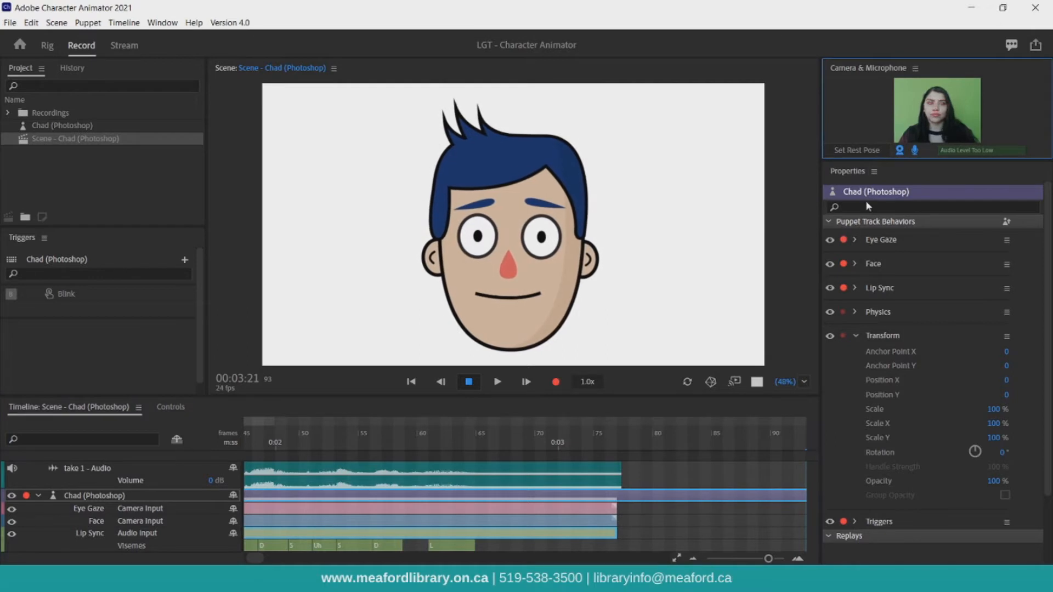
click(843, 242)
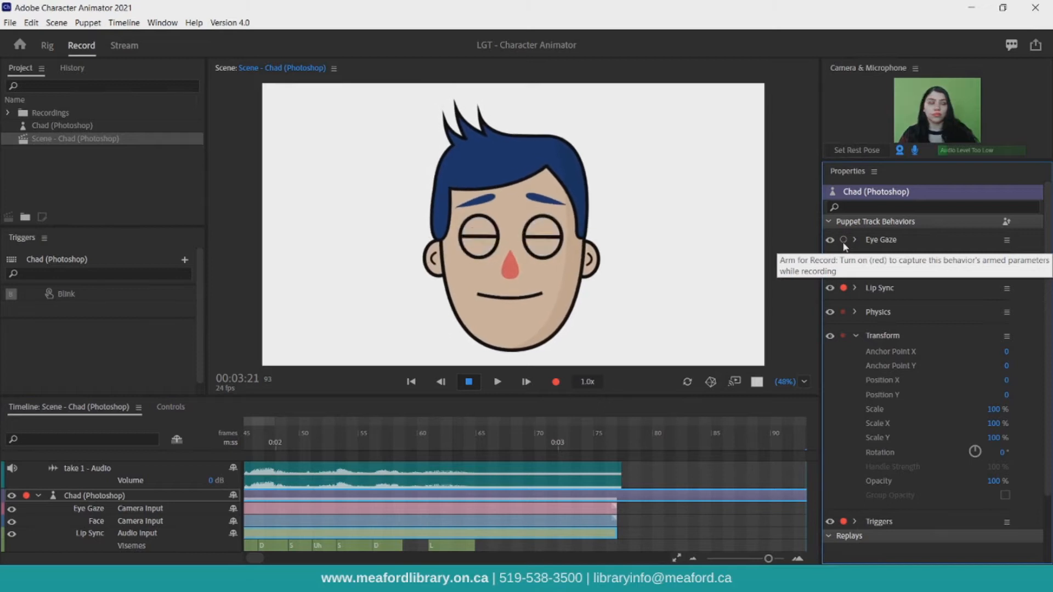
click(843, 240)
Toggle record arming for the Face behavior off and back on, and turn camera input off again.
click(843, 263)
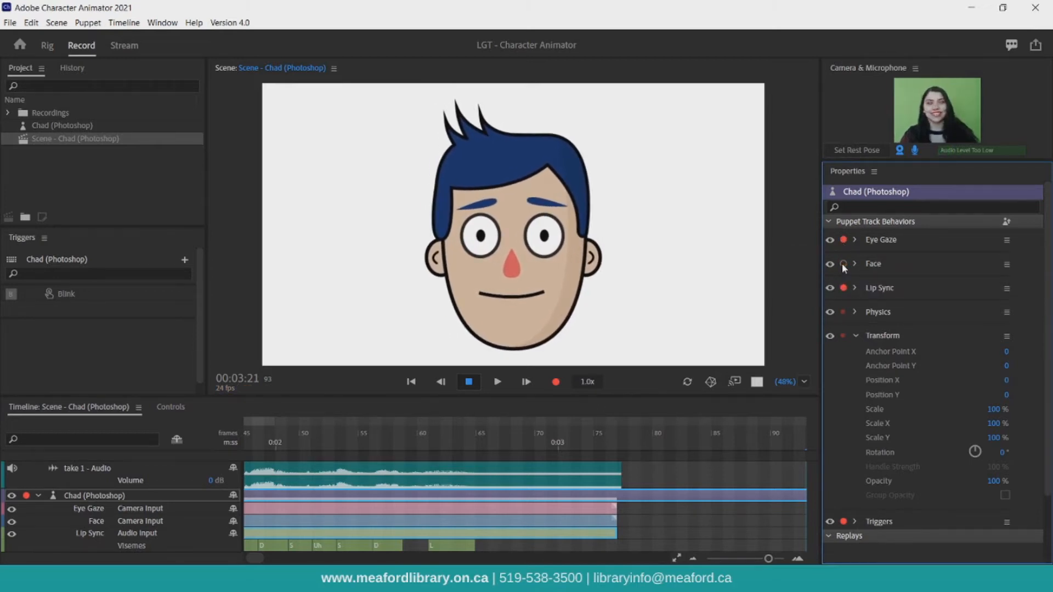
click(842, 264)
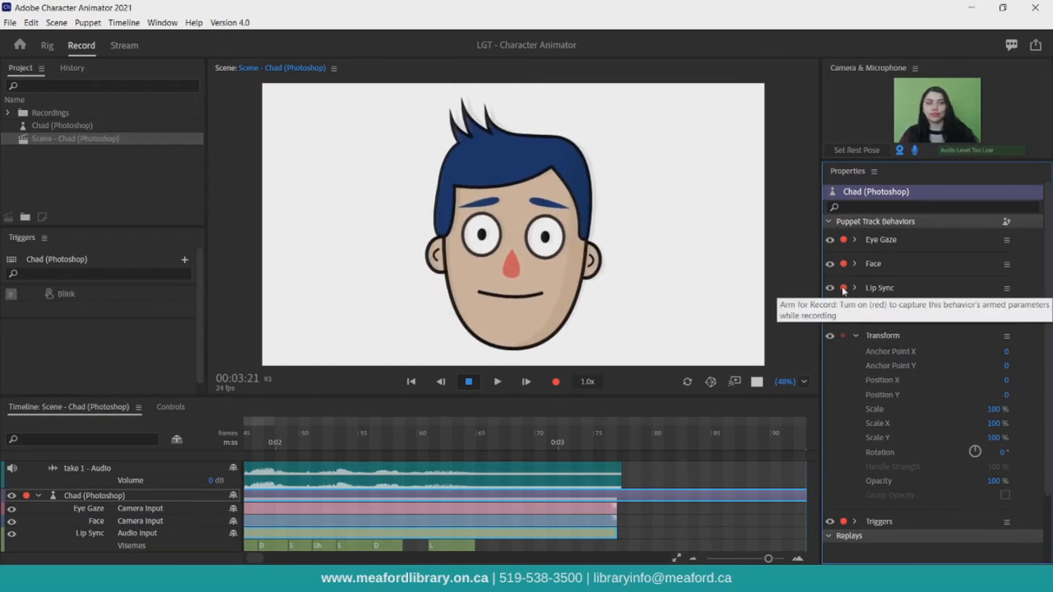
click(899, 151)
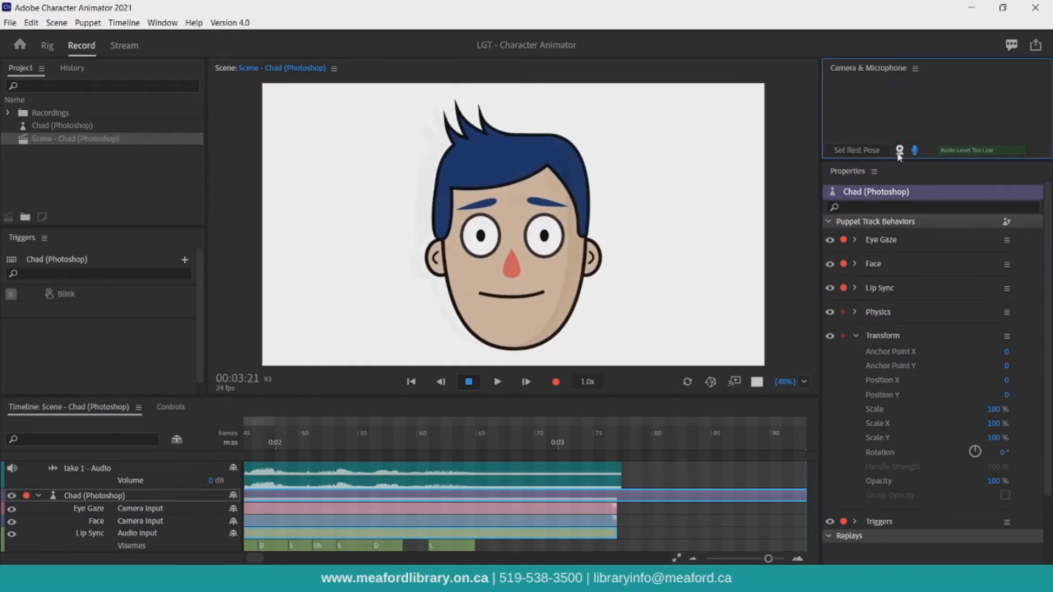
Select the Chad puppet and open its original artwork in Photoshop for editing.
click(78, 130)
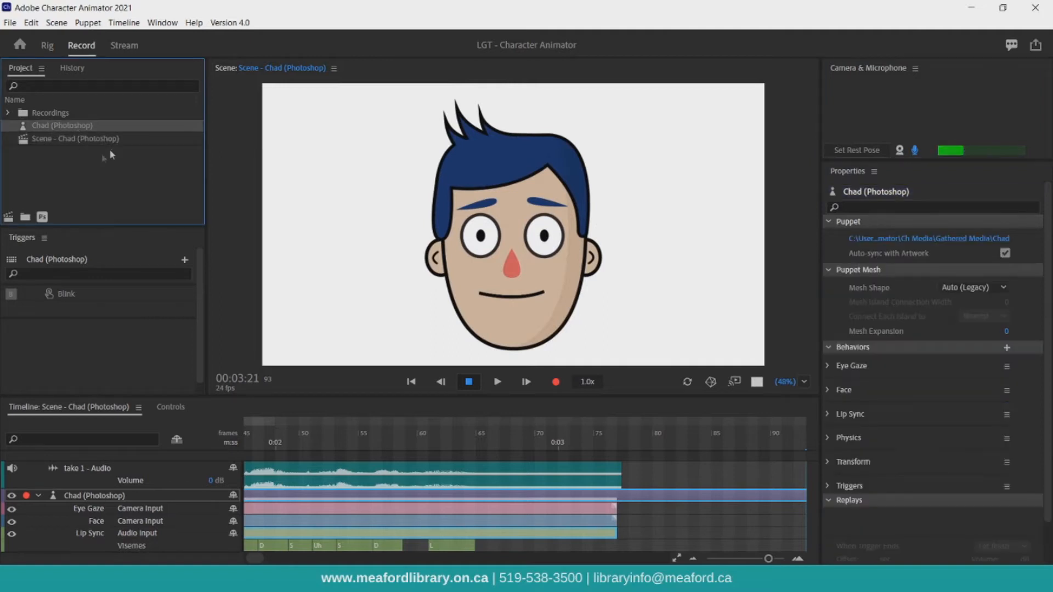
click(43, 219)
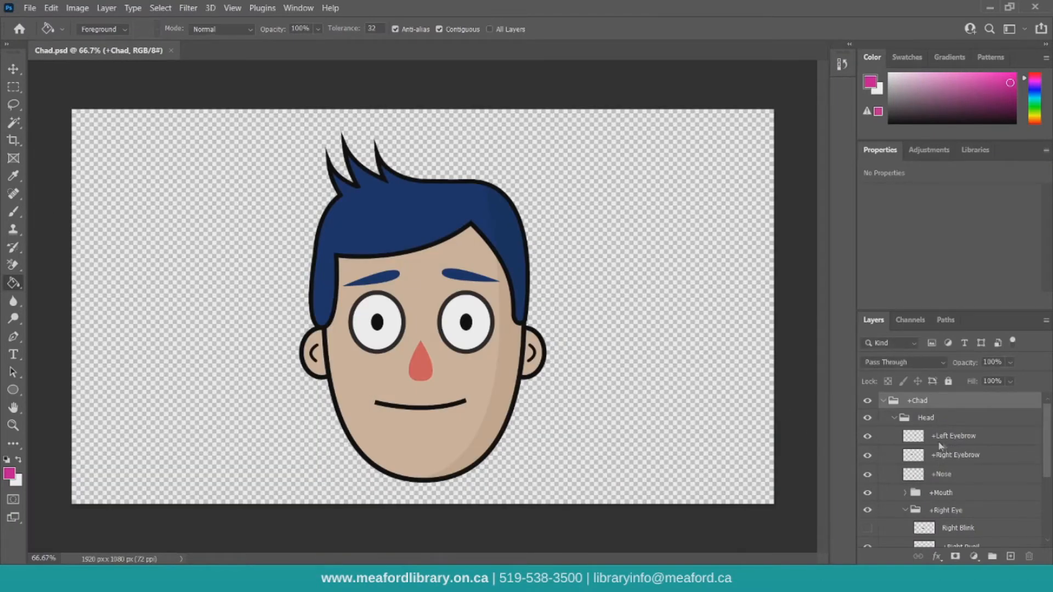
Show and hide the Right Blink layer to preview the blink artwork.
drag(1047, 433, 1017, 468)
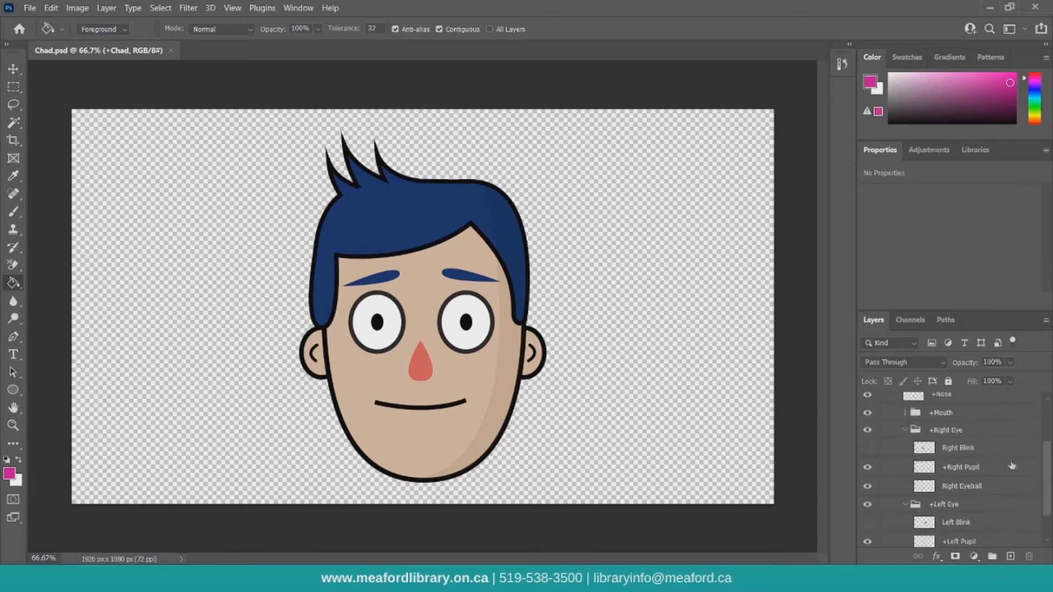
click(959, 450)
click(868, 450)
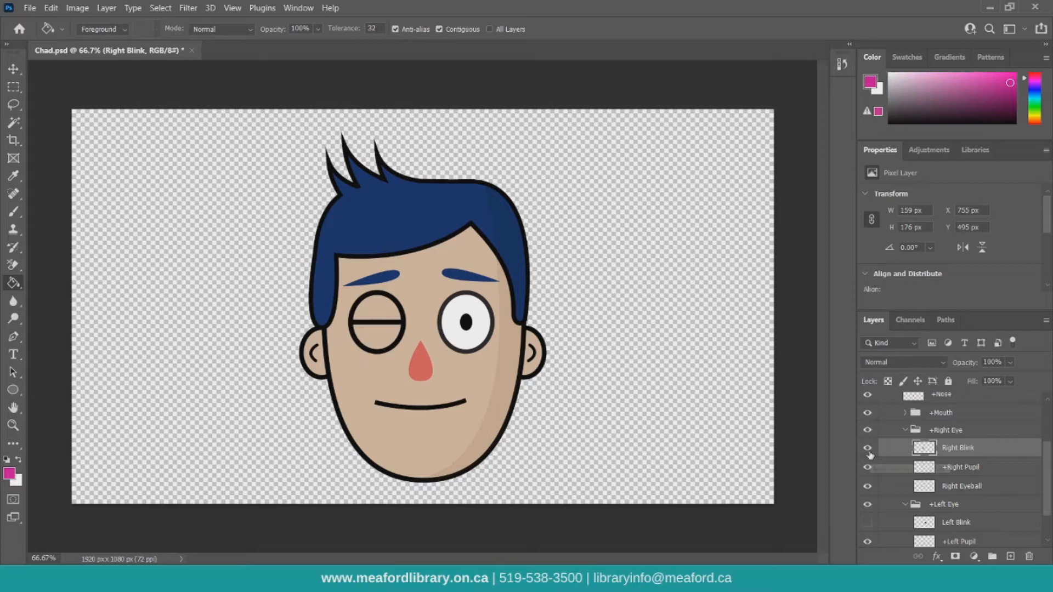
click(868, 448)
Add a new layer above the face background layer and name it Face.
scroll(1031, 482, down, 2)
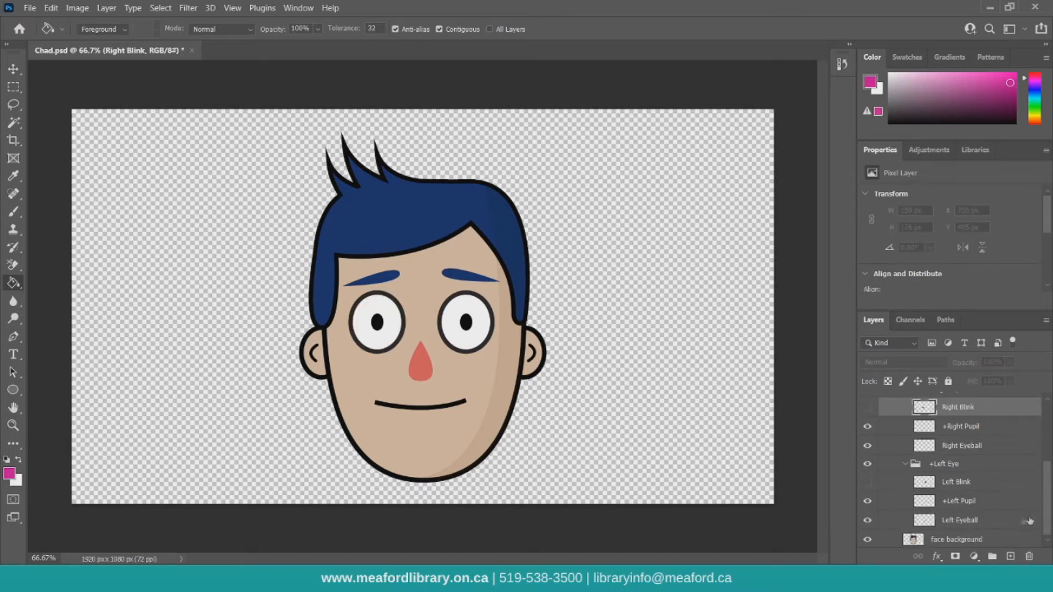
click(965, 537)
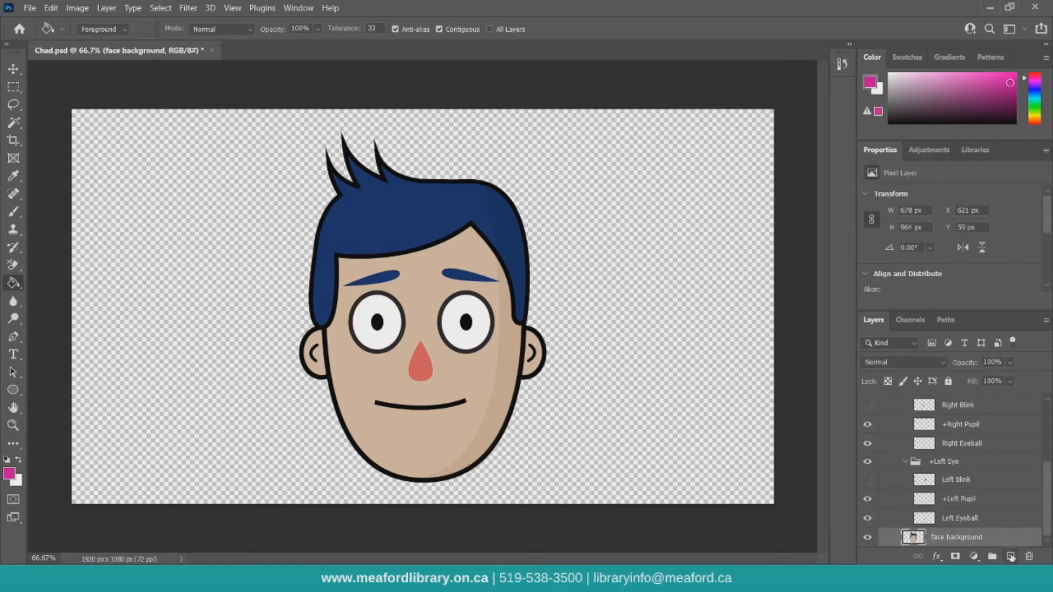
click(1010, 556)
double_click(954, 538)
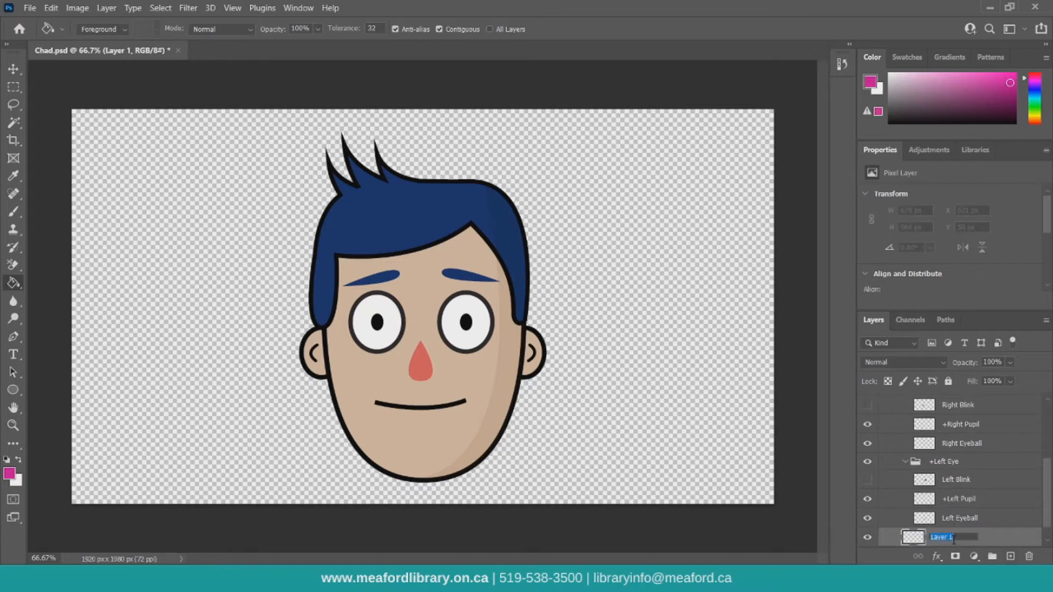
text(Face)
key(Return)
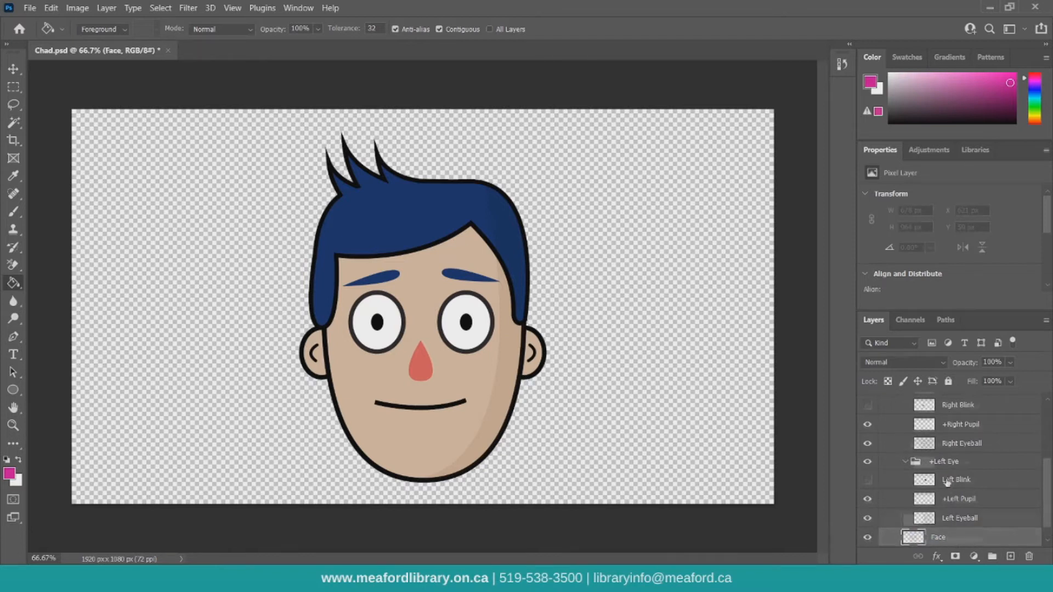
Hide the face background layer and draw a new hair and face outline in black with a 10 px brush.
scroll(902, 533, down, 1)
click(867, 537)
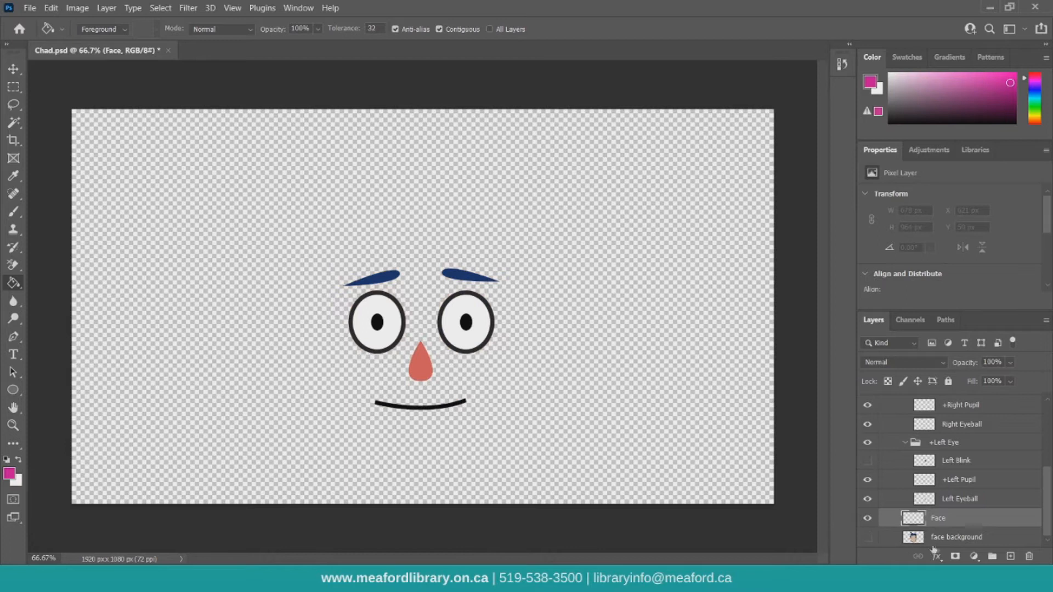
click(13, 212)
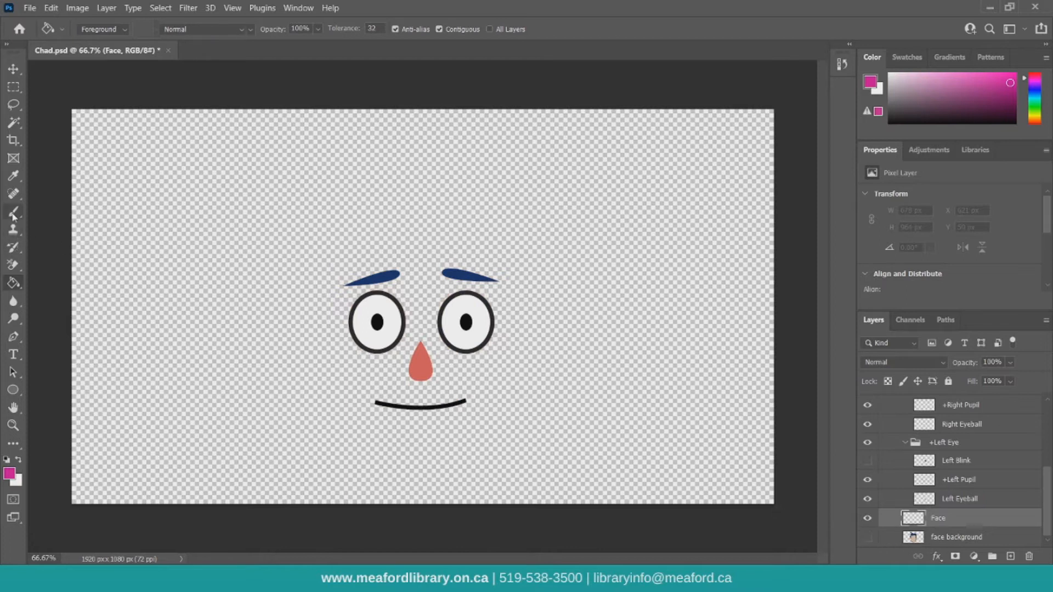
click(100, 28)
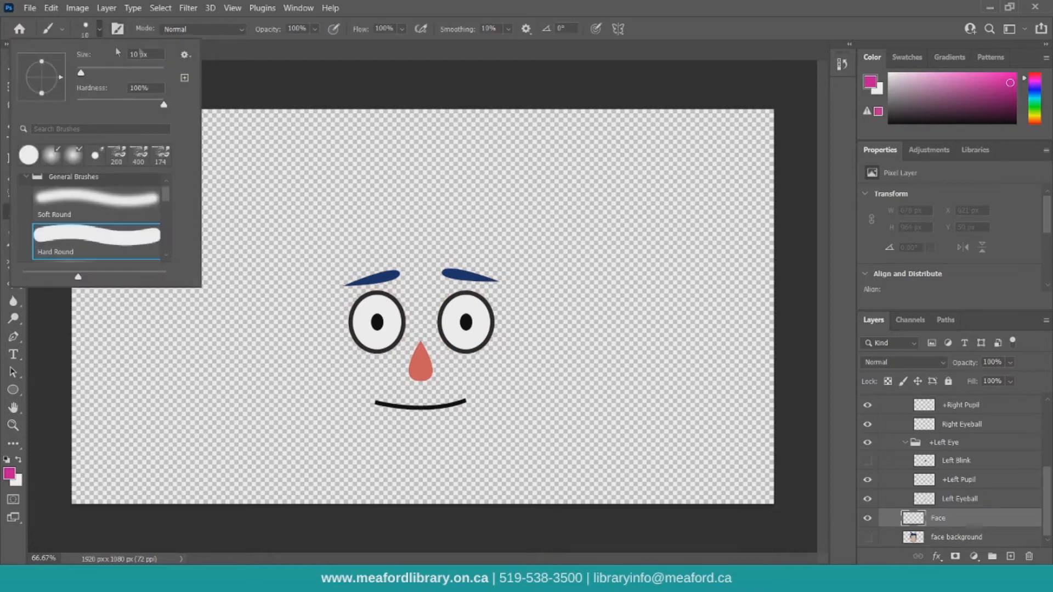
key(Escape)
key(d)
mouse_move(309, 304)
mouse_down()
mouse_move(414, 463)
mouse_move(489, 445)
mouse_move(534, 355)
mouse_move(536, 223)
mouse_up()
drag(398, 206, 421, 252)
drag(398, 207, 301, 256)
mouse_move(268, 188)
mouse_down()
mouse_move(253, 289)
mouse_move(304, 477)
mouse_move(374, 465)
mouse_up()
mouse_move(296, 156)
mouse_down()
mouse_move(401, 123)
mouse_move(548, 145)
mouse_move(606, 243)
mouse_move(622, 363)
mouse_move(613, 408)
mouse_move(518, 476)
mouse_up()
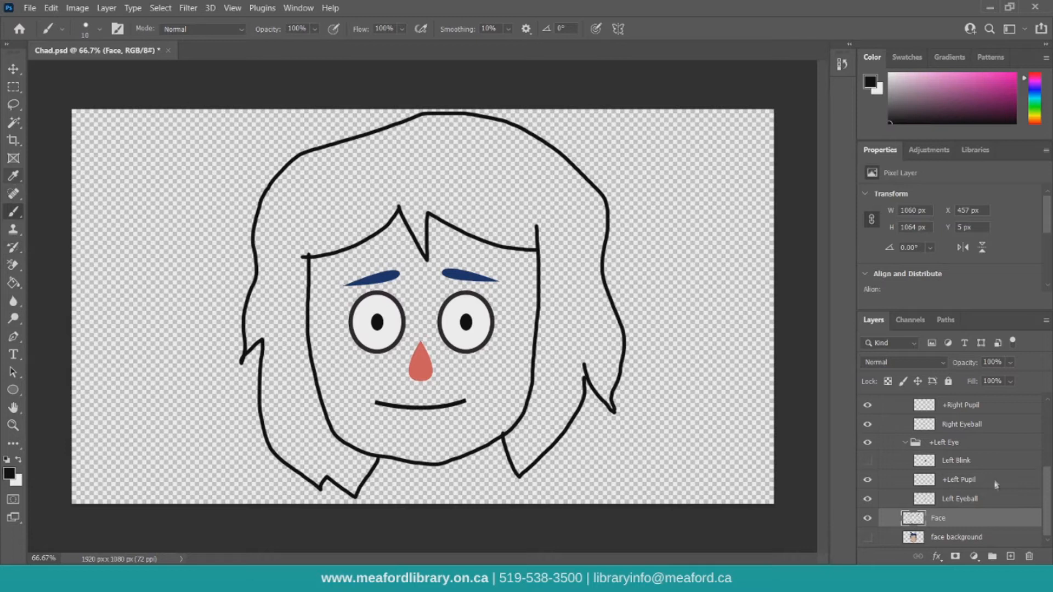
Sample the original skin colour with the Eyedropper and fill the new face area on the Face layer with it.
click(14, 175)
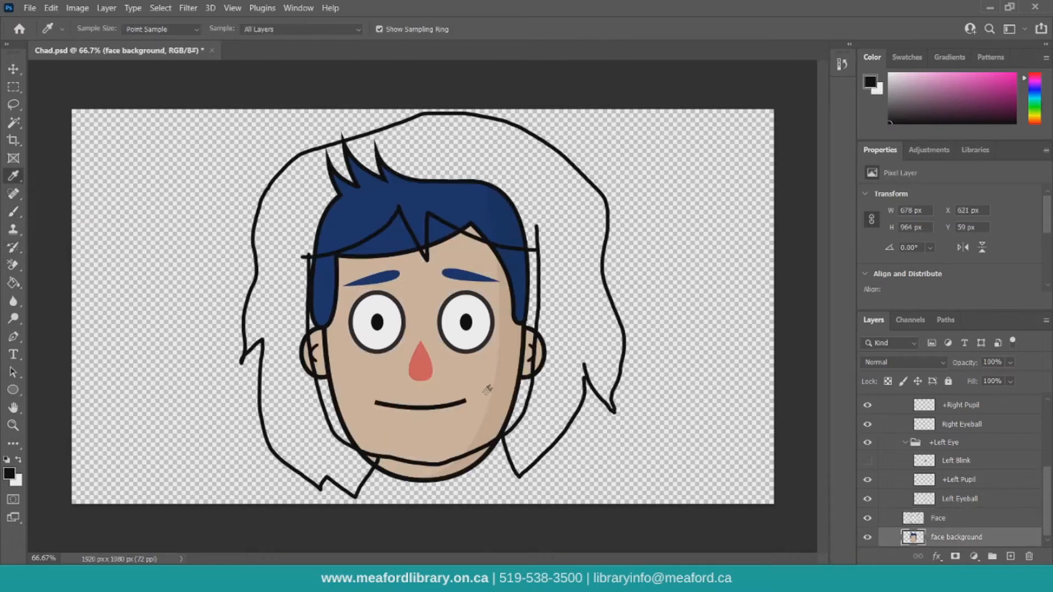
click(482, 380)
click(867, 537)
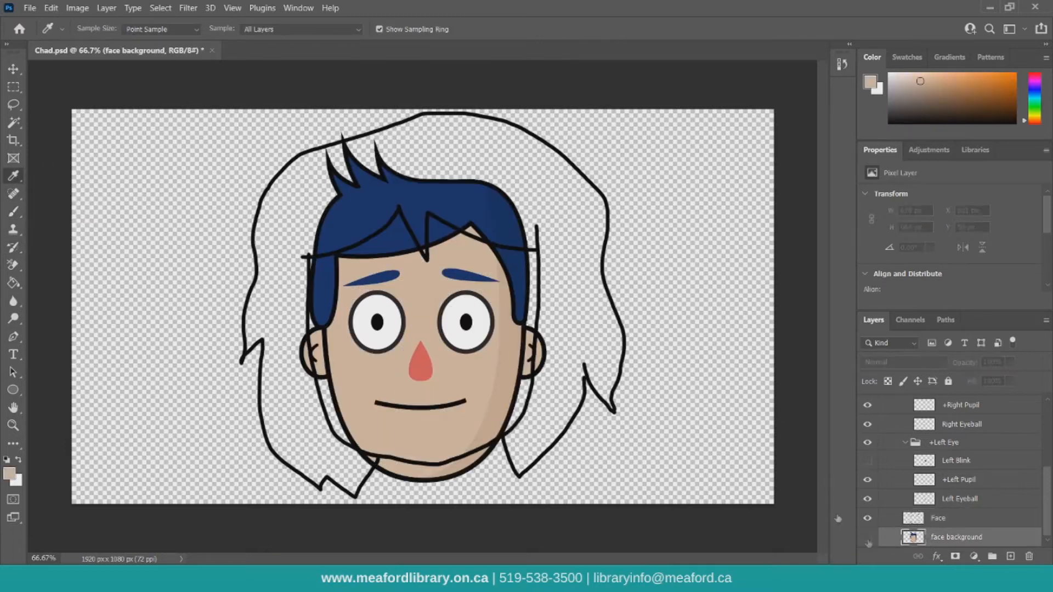
key(g)
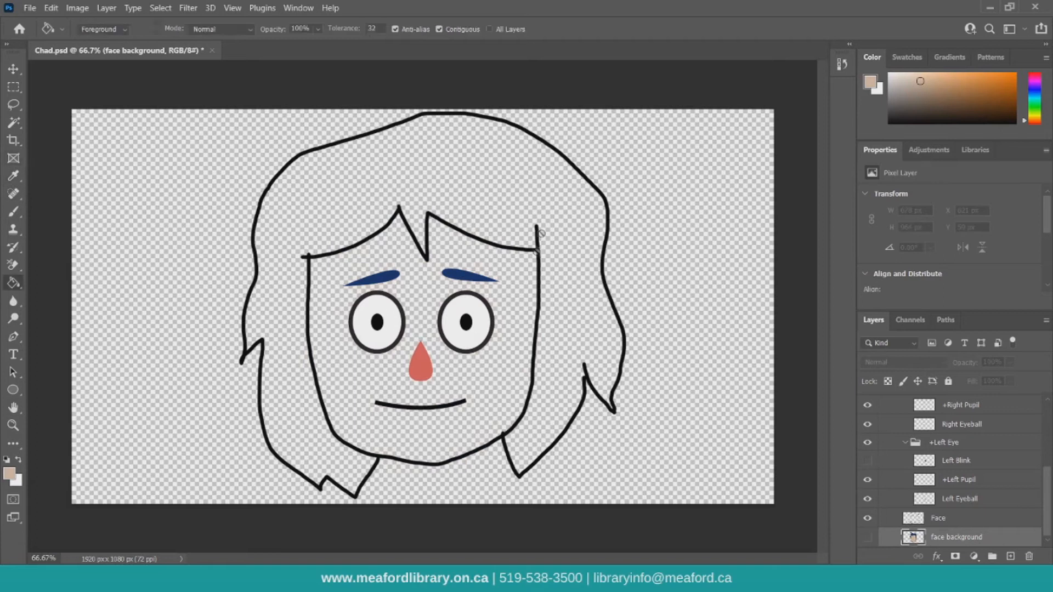
click(952, 524)
click(417, 299)
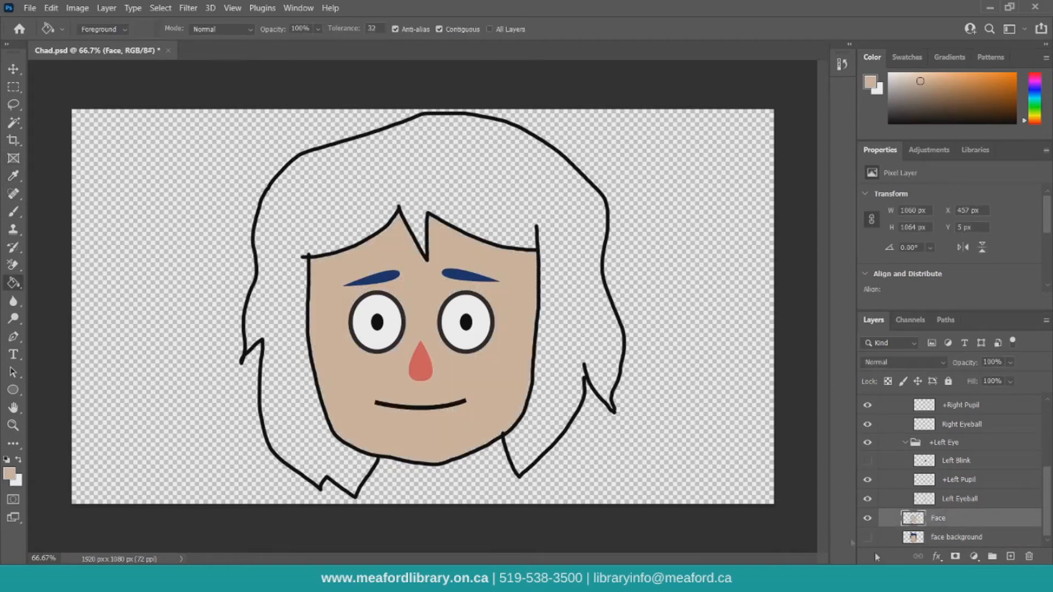
Delete the face background layer.
click(941, 540)
click(1023, 558)
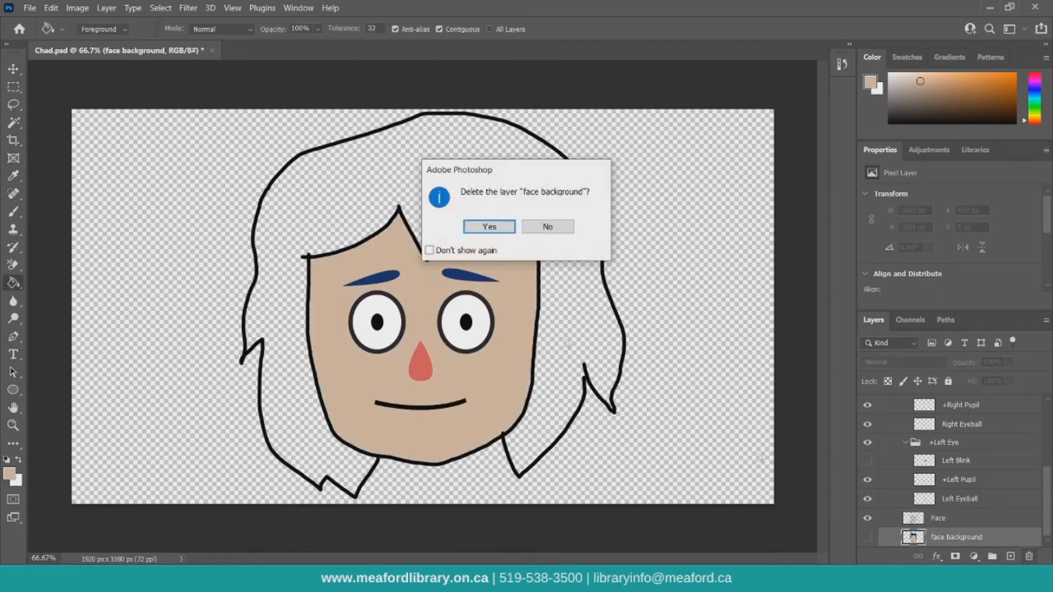
click(489, 226)
Pick a magenta foreground colour and fill the hair area on the Face layer with it.
drag(1034, 87, 1034, 79)
click(1007, 80)
click(501, 167)
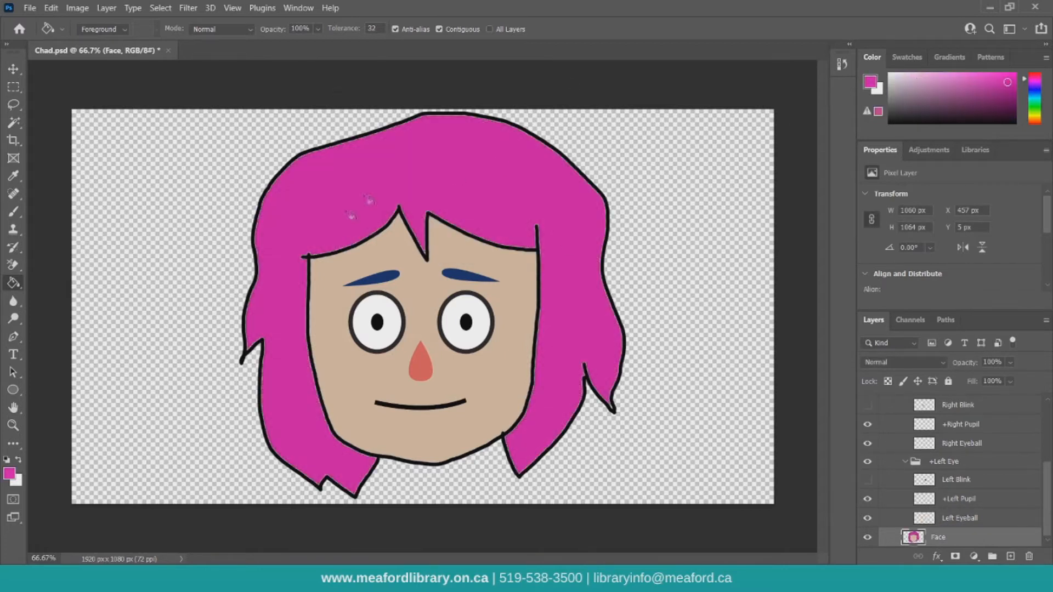
Fill the left and right eyebrows with magenta on their own layers, undoing a mistaken full-canvas fill.
scroll(1014, 486, up, 2)
scroll(971, 441, up, 5)
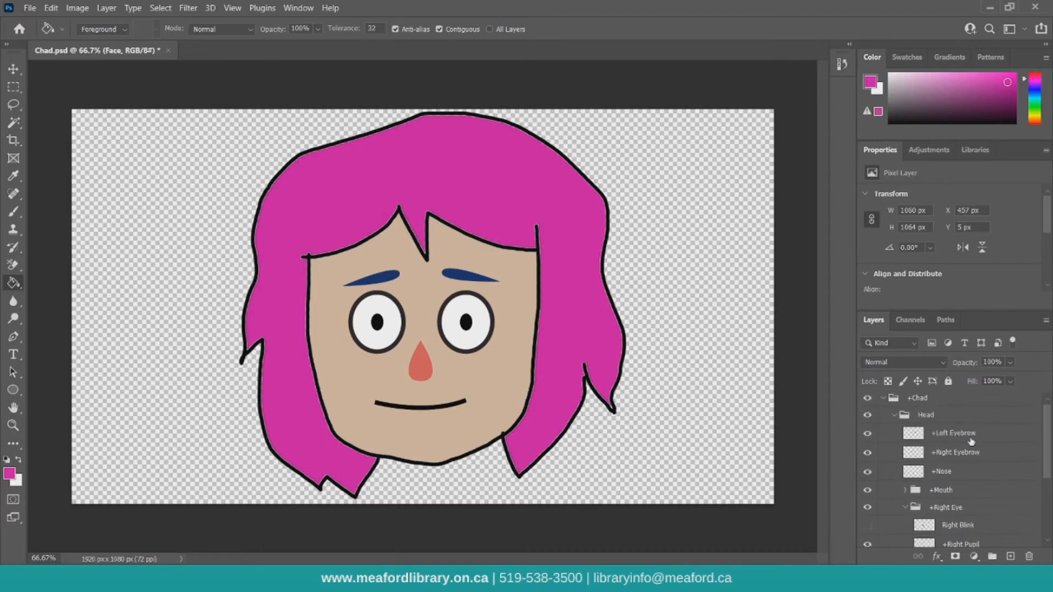
click(945, 435)
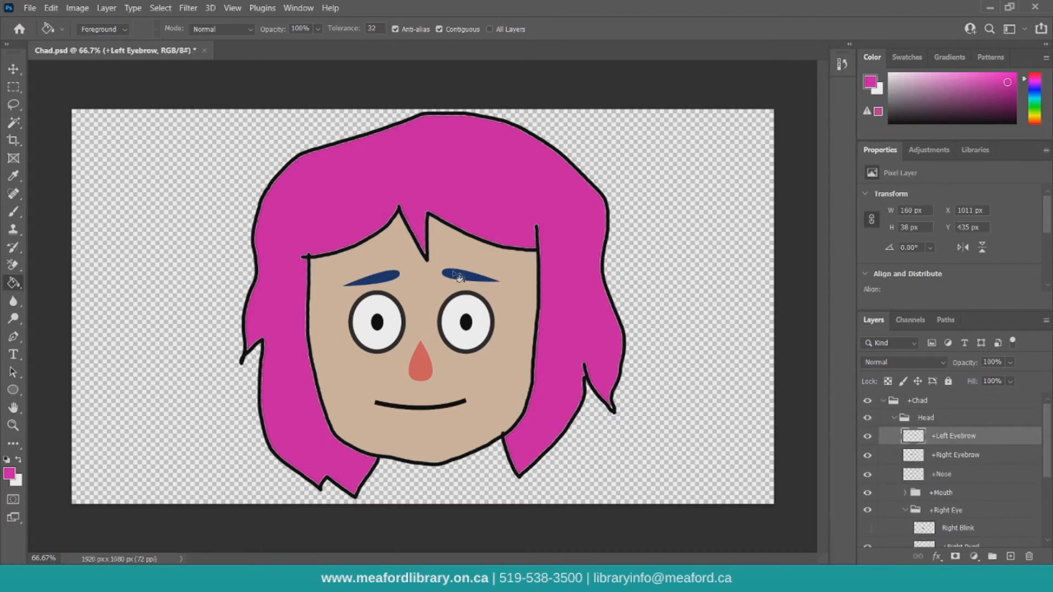
click(395, 277)
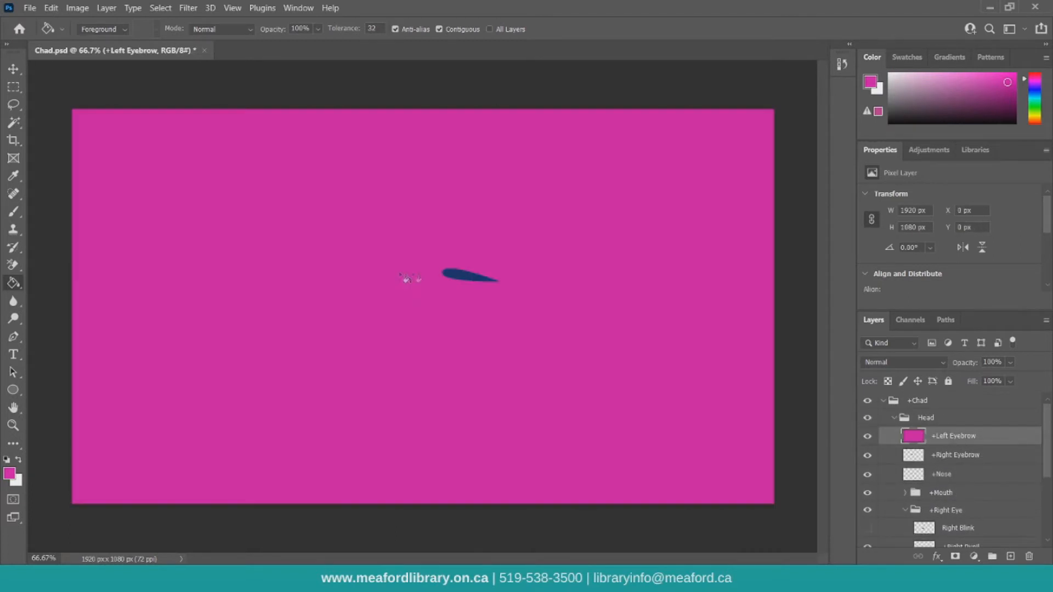
key(ctrl+z)
click(459, 277)
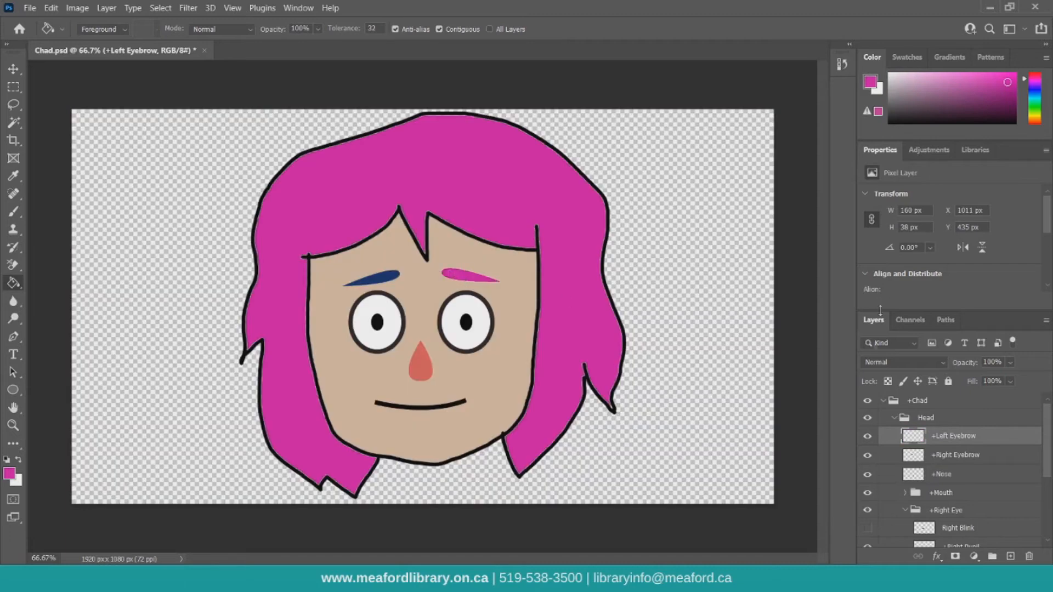
click(965, 453)
click(396, 277)
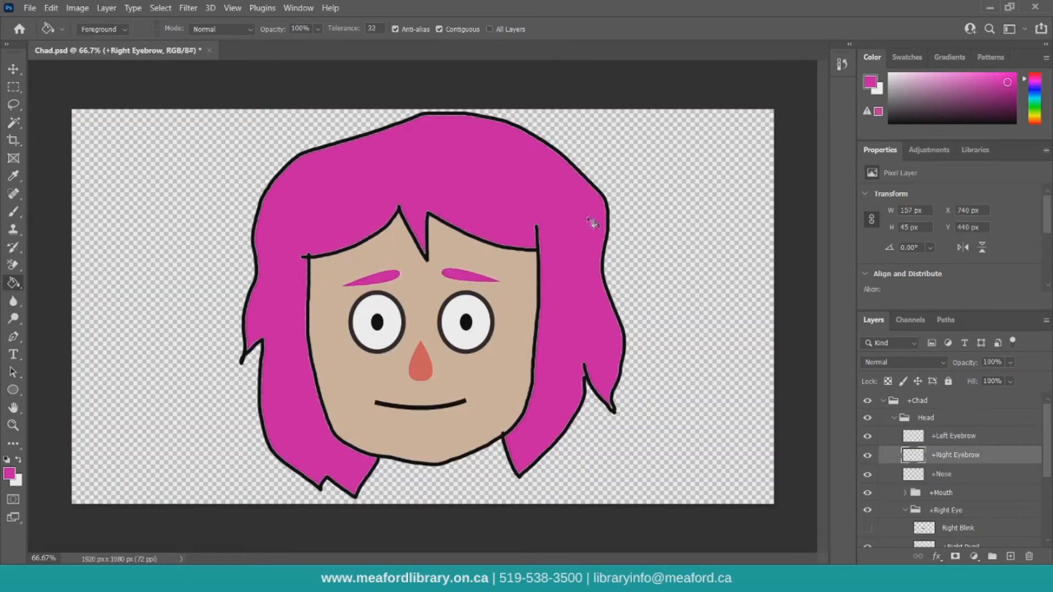
Close Photoshop saving the artwork, then replay the take from the start in Character Animator and stop playback.
click(1035, 7)
click(494, 227)
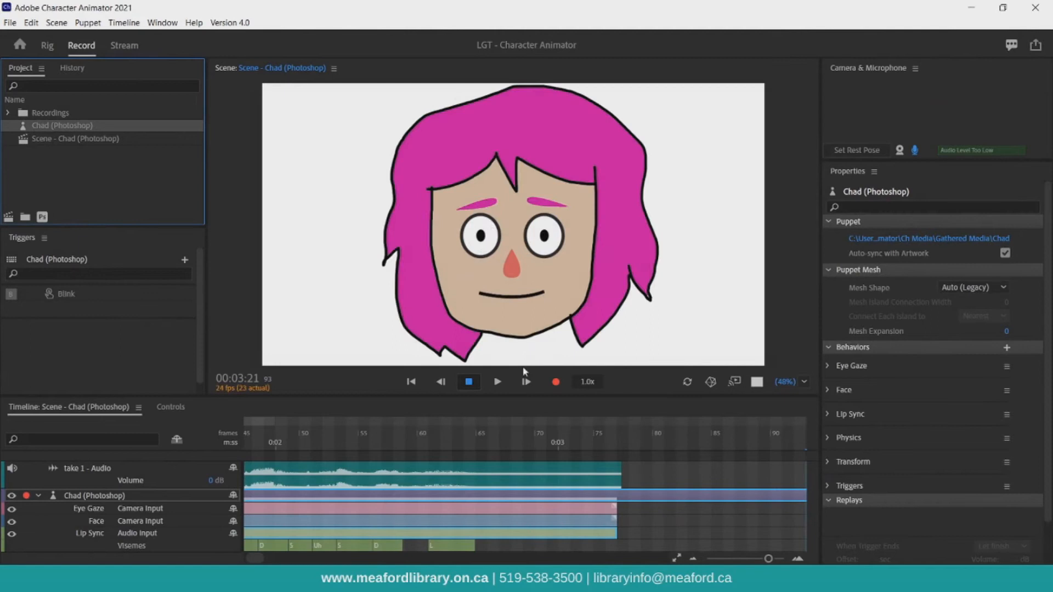
click(500, 382)
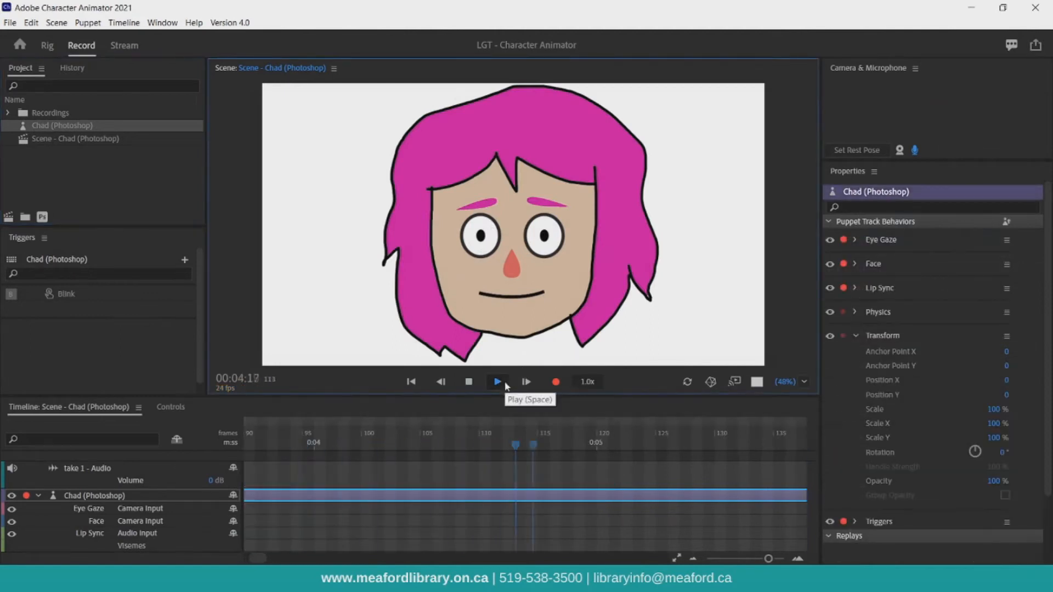
click(496, 384)
click(440, 386)
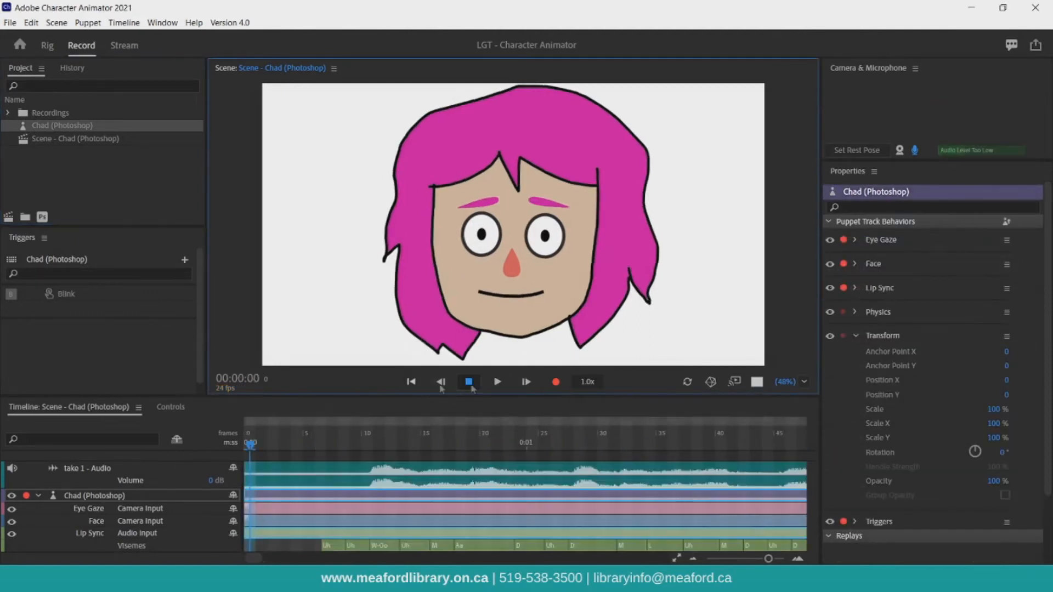
click(501, 385)
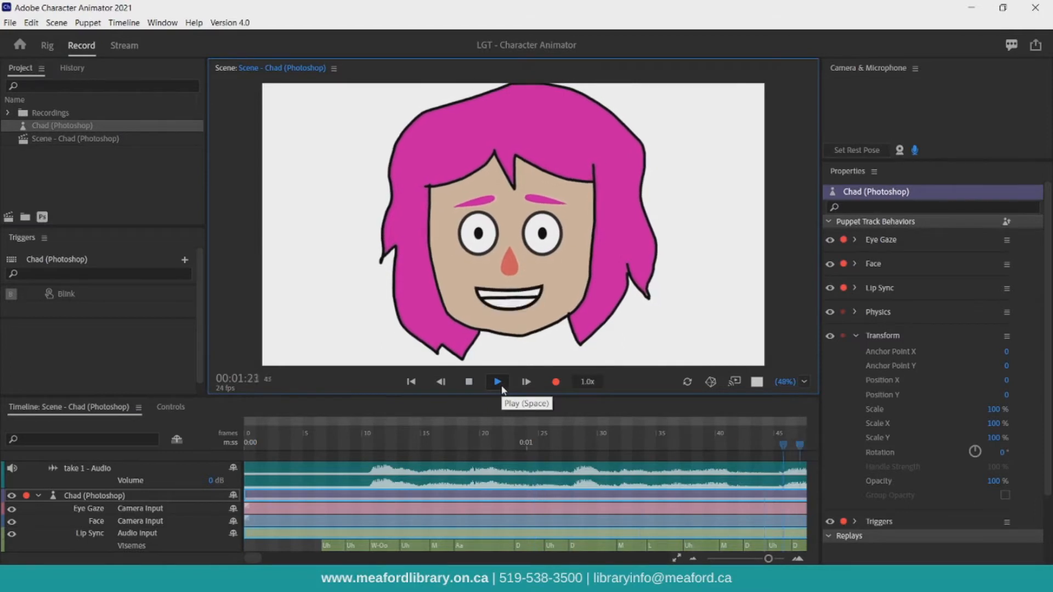
click(469, 383)
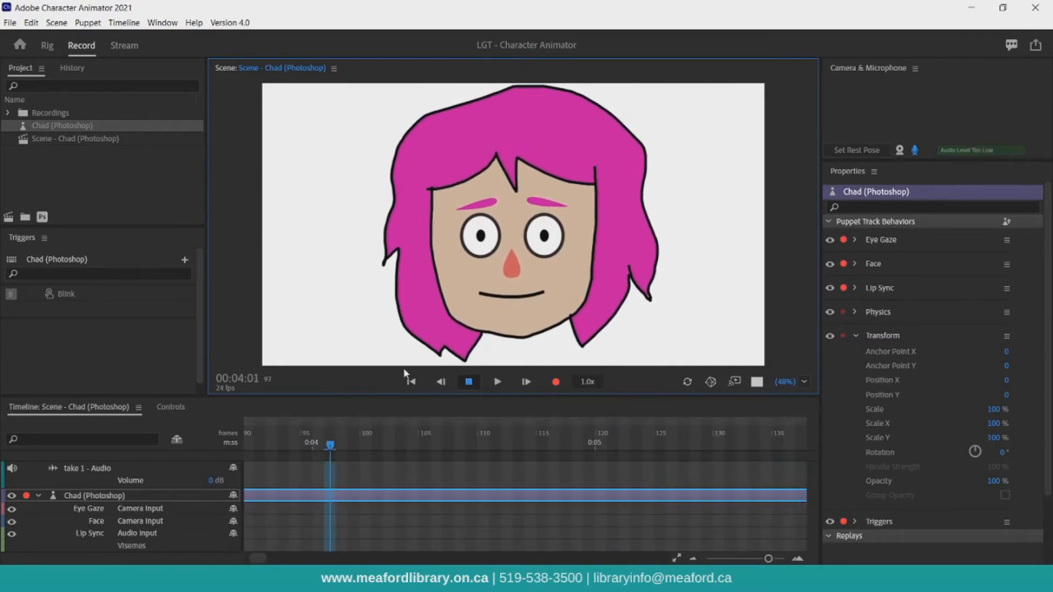
Open the Tull example puppet from the home screen in a new scene.
click(12, 50)
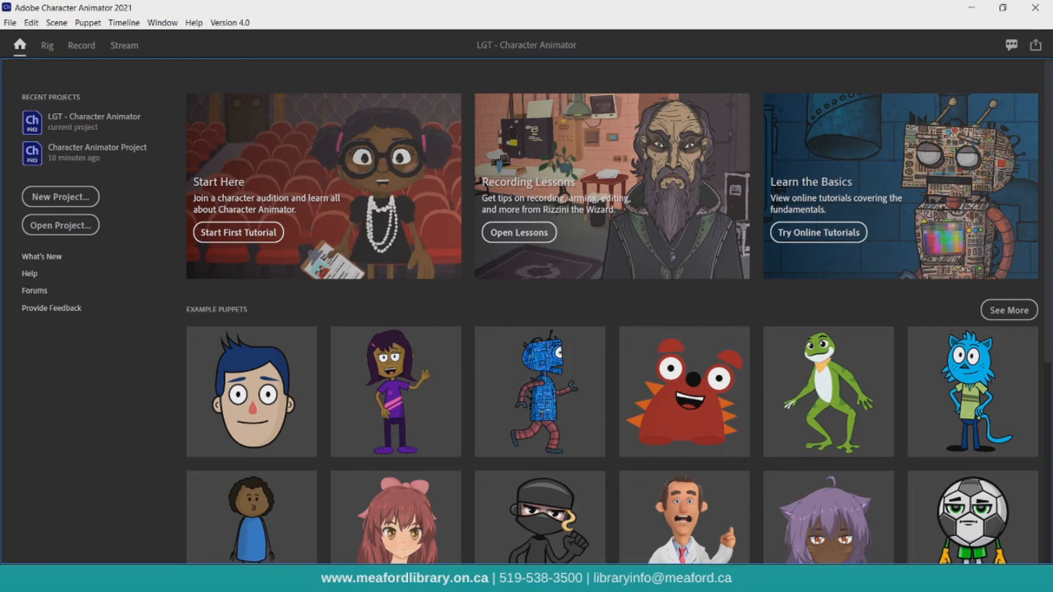
mouse_move(954, 443)
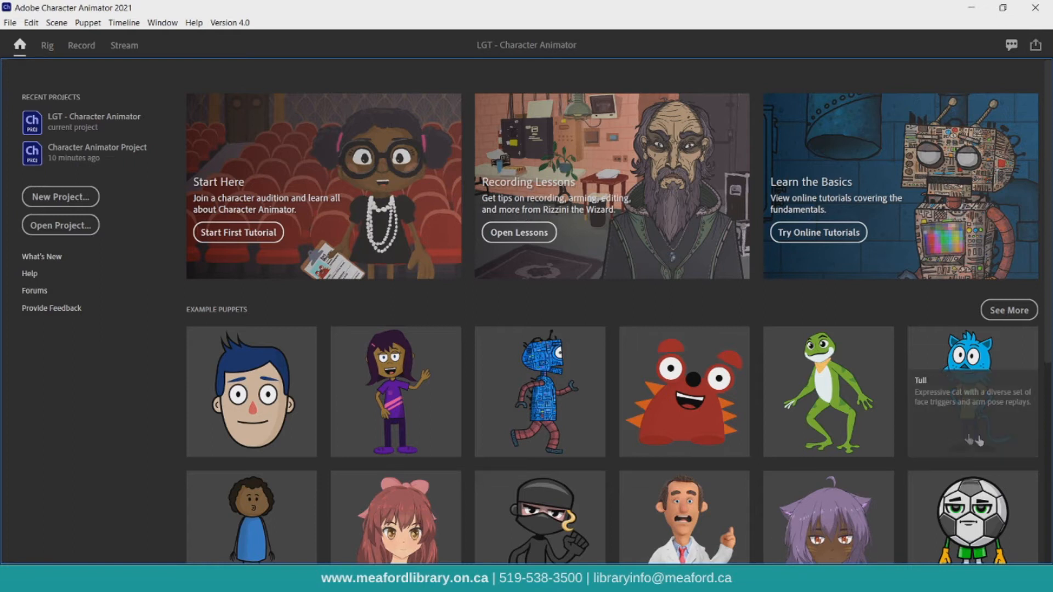
click(961, 439)
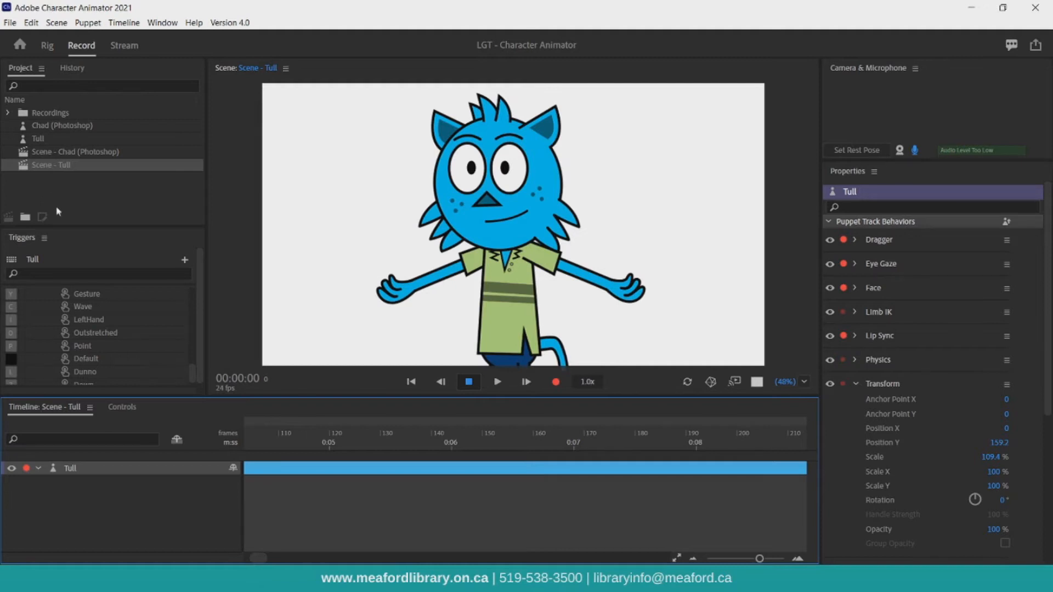
Browse through the Tull puppet's list of triggers.
scroll(71, 294, up, 3)
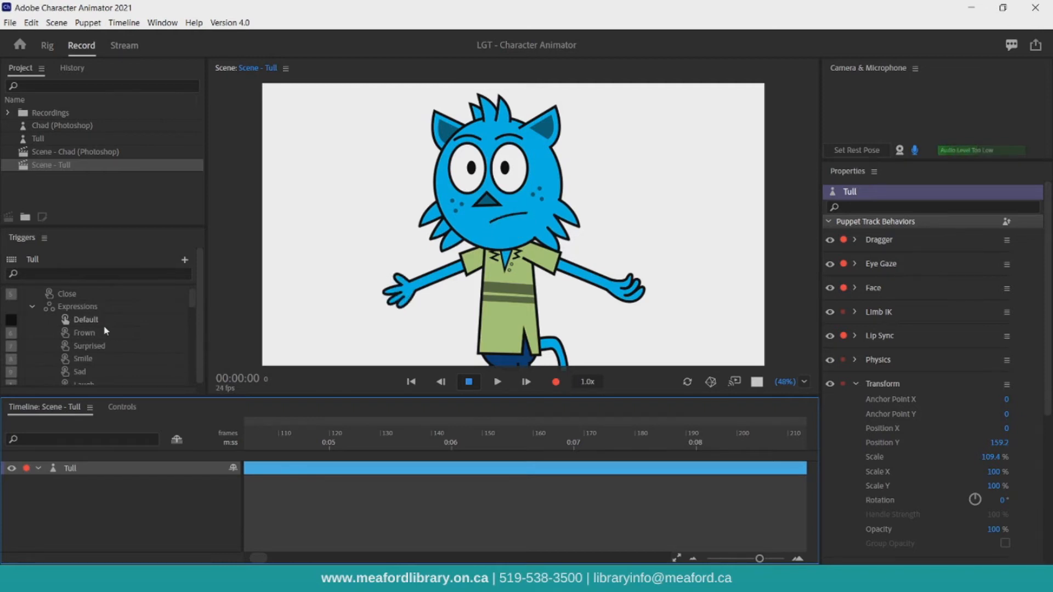
scroll(104, 330, down, 2)
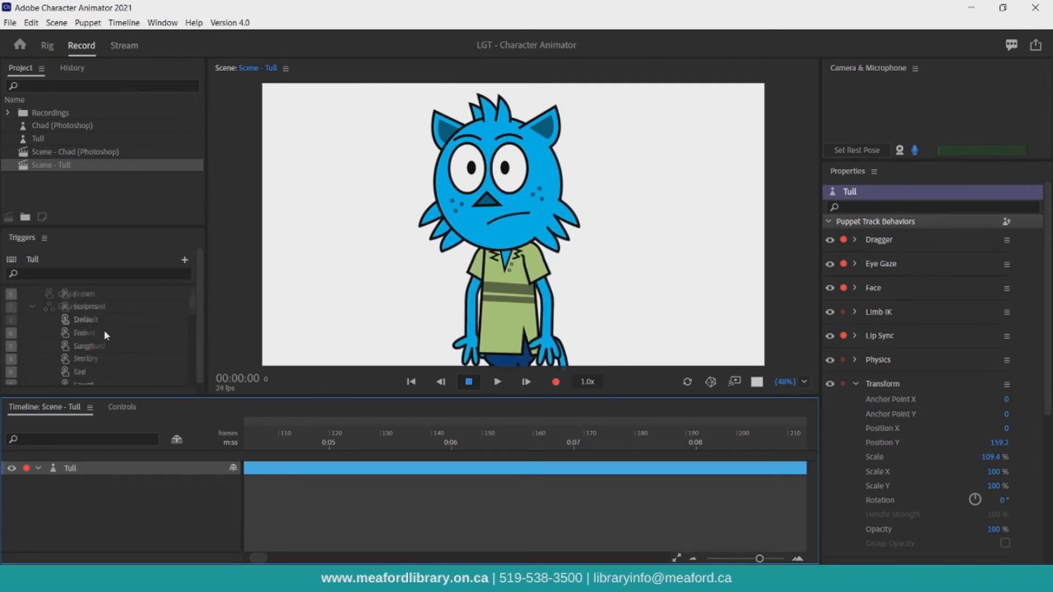
scroll(103, 330, down, 5)
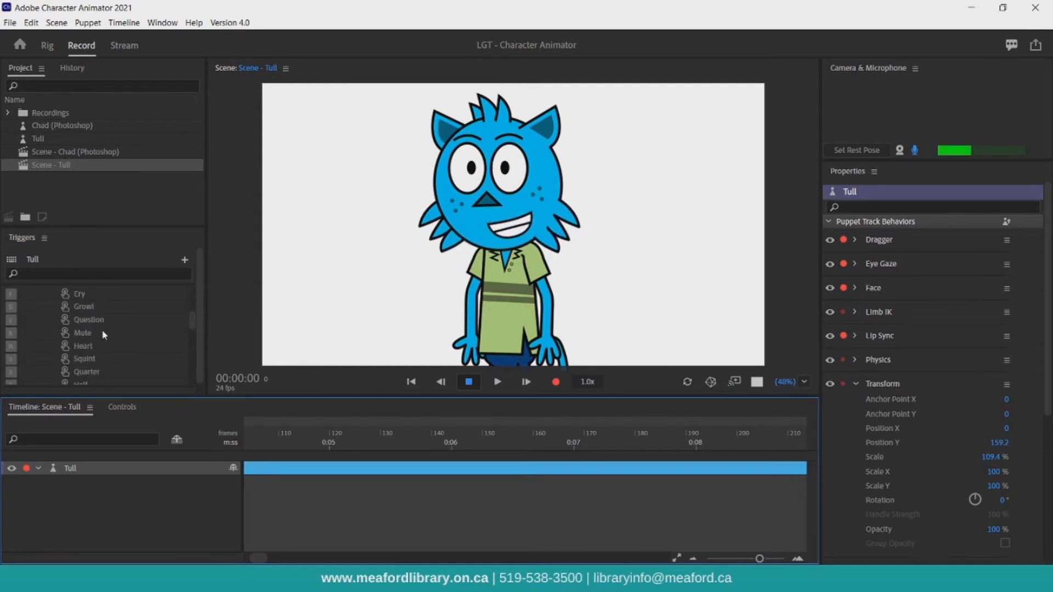
scroll(101, 328, down, 2)
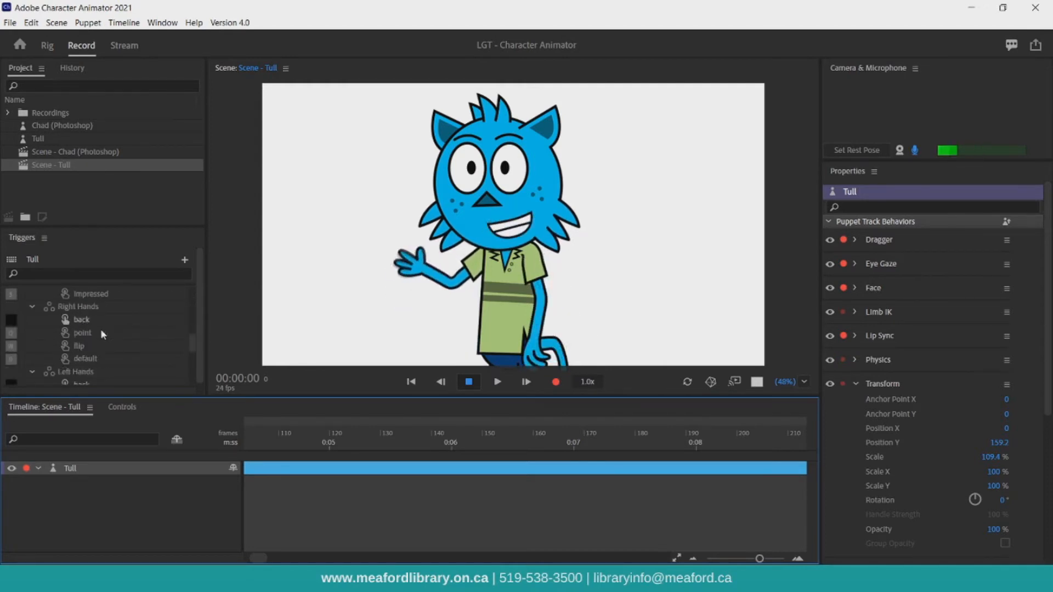
scroll(100, 328, down, 2)
scroll(100, 328, down, 2)
scroll(101, 319, down, 2)
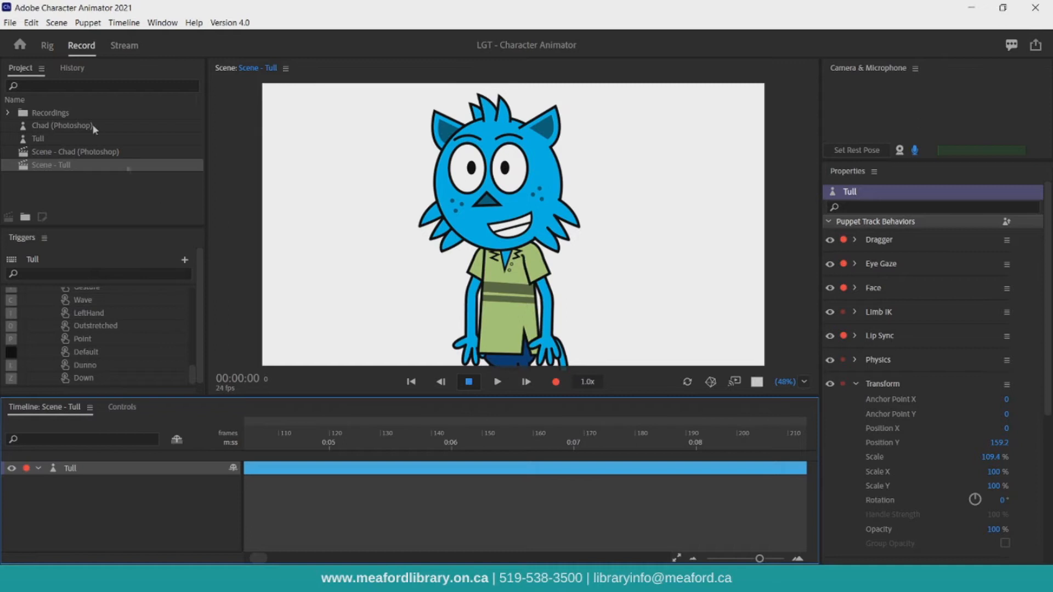
Import the LGT - Character Animator Practice.wav audio file and add it to the Tull scene timeline.
click(11, 23)
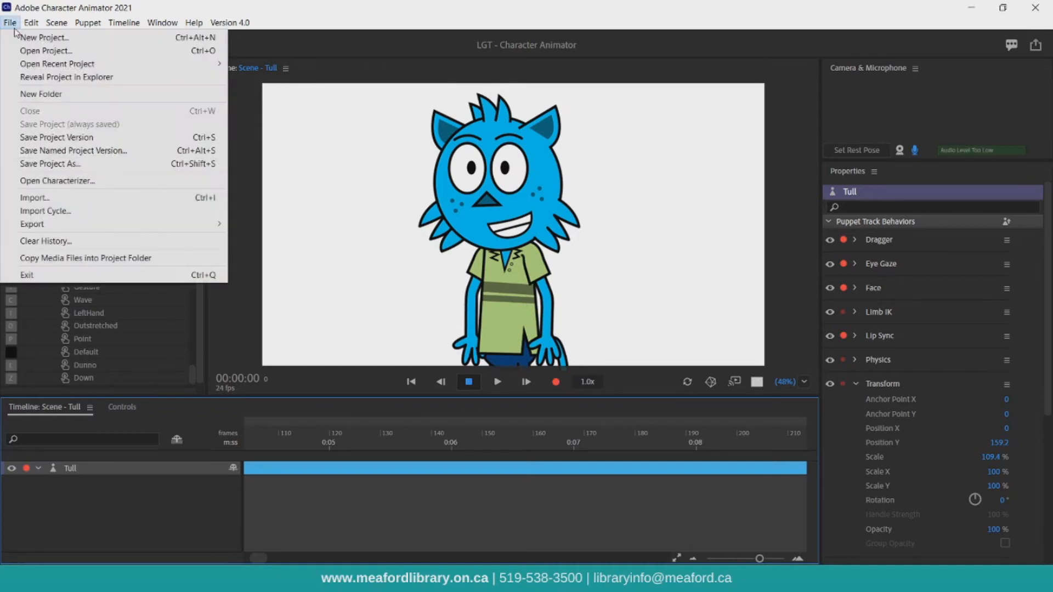
click(43, 196)
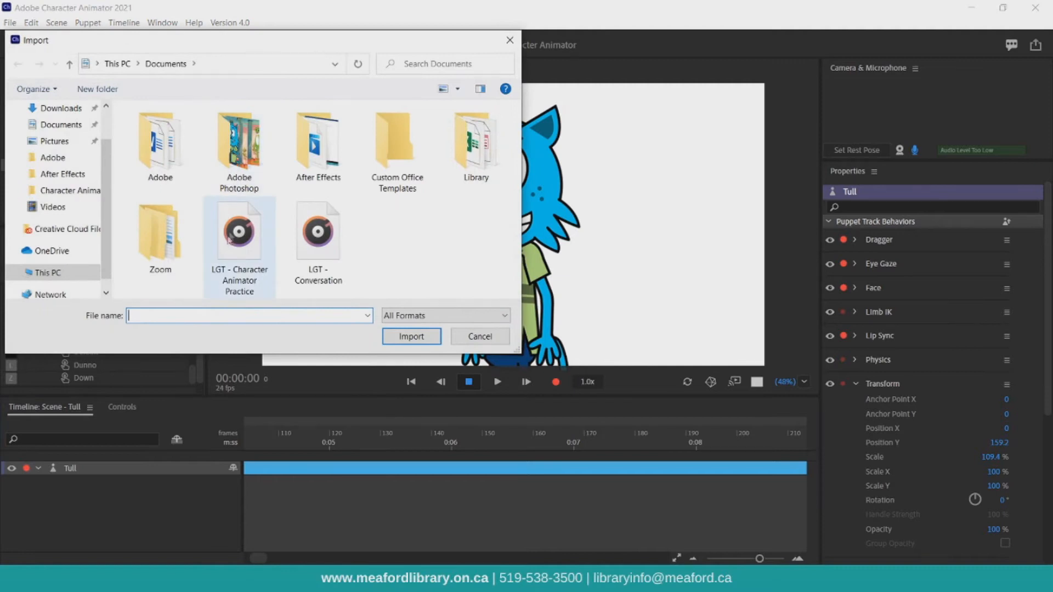
click(227, 266)
double_click(226, 267)
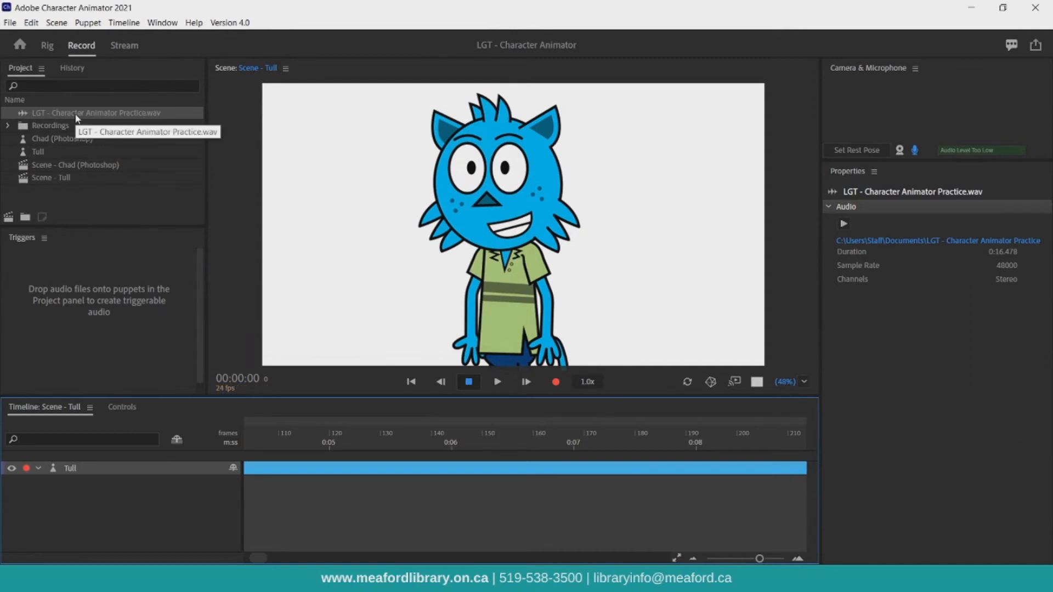
drag(75, 112, 96, 455)
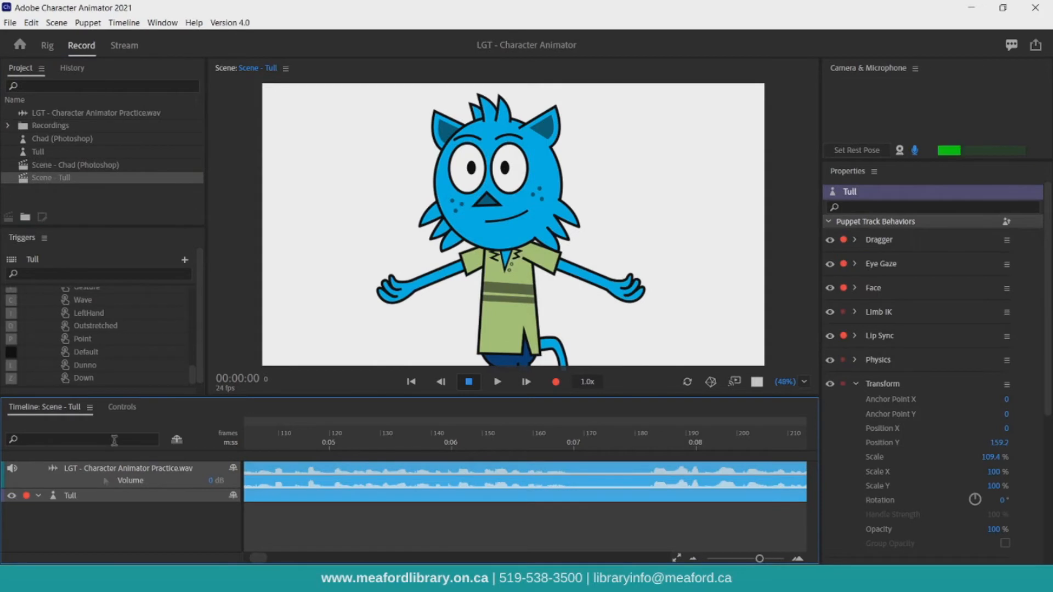
Compute a lip sync take from the scene audio and play it back from the start.
click(128, 24)
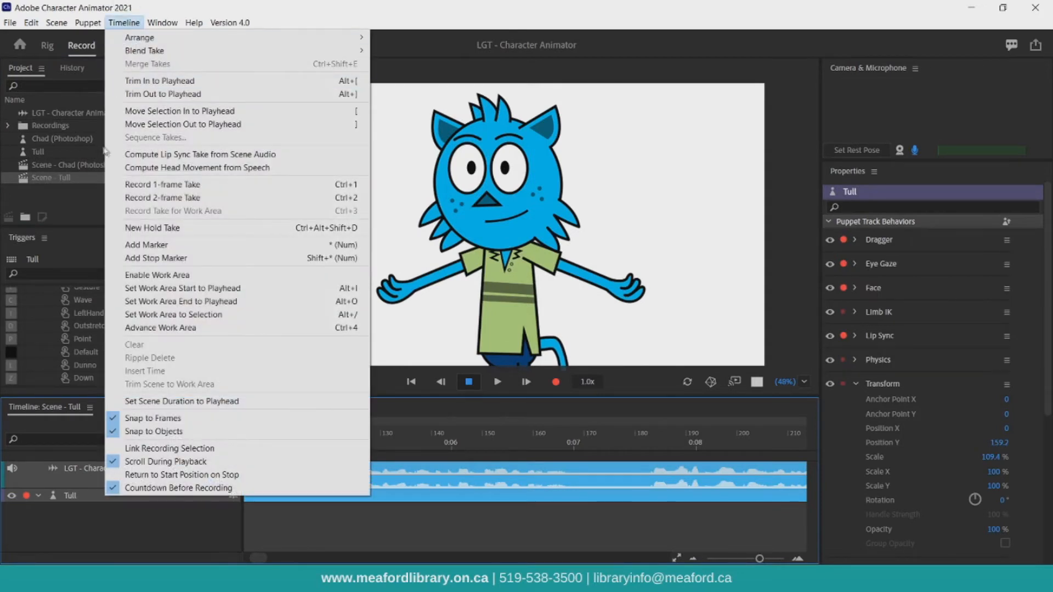
click(132, 155)
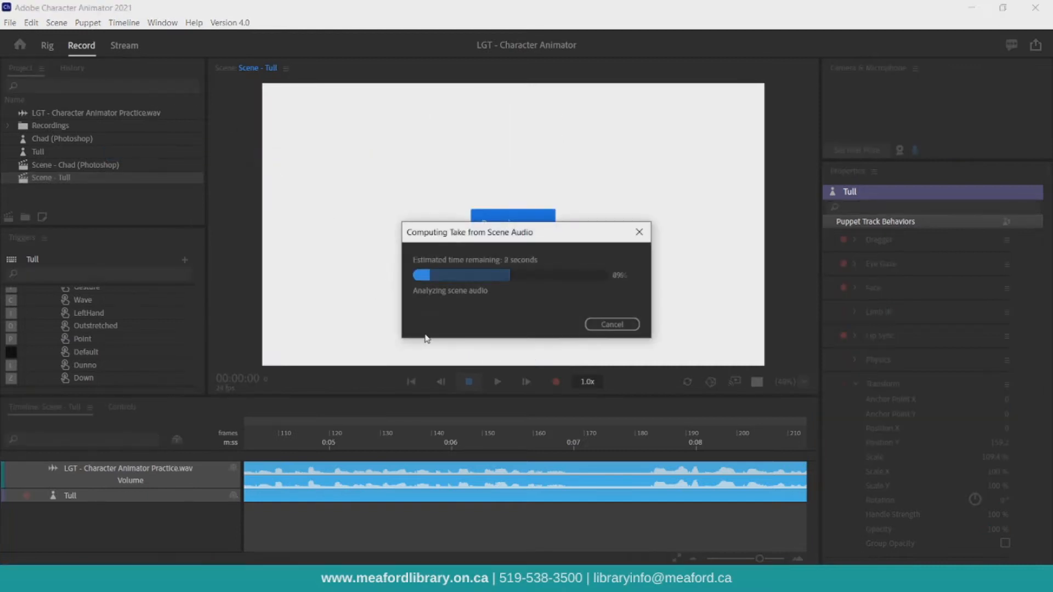
click(411, 382)
click(499, 384)
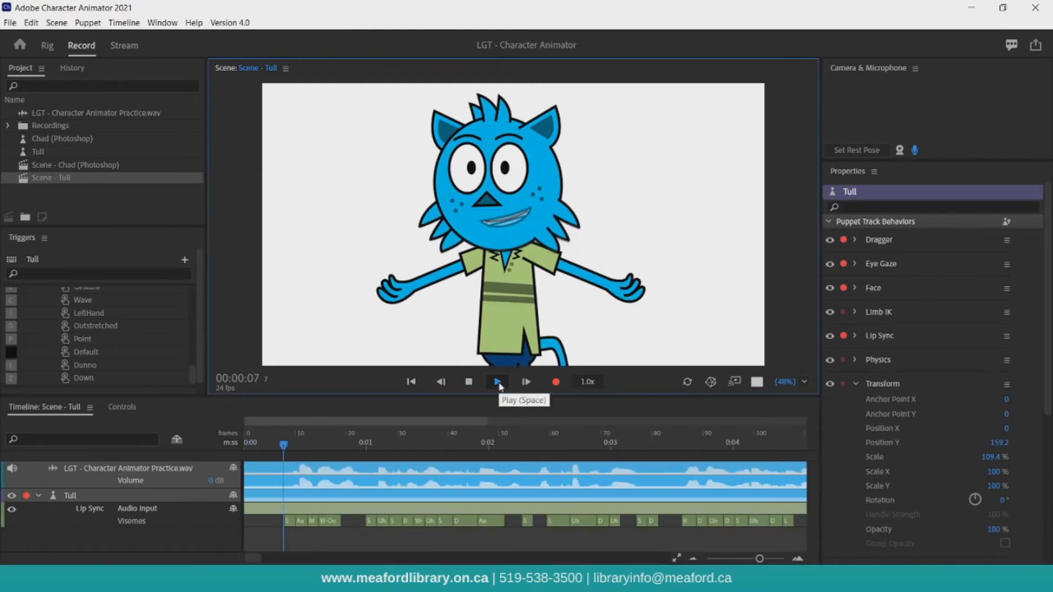
click(469, 382)
click(411, 382)
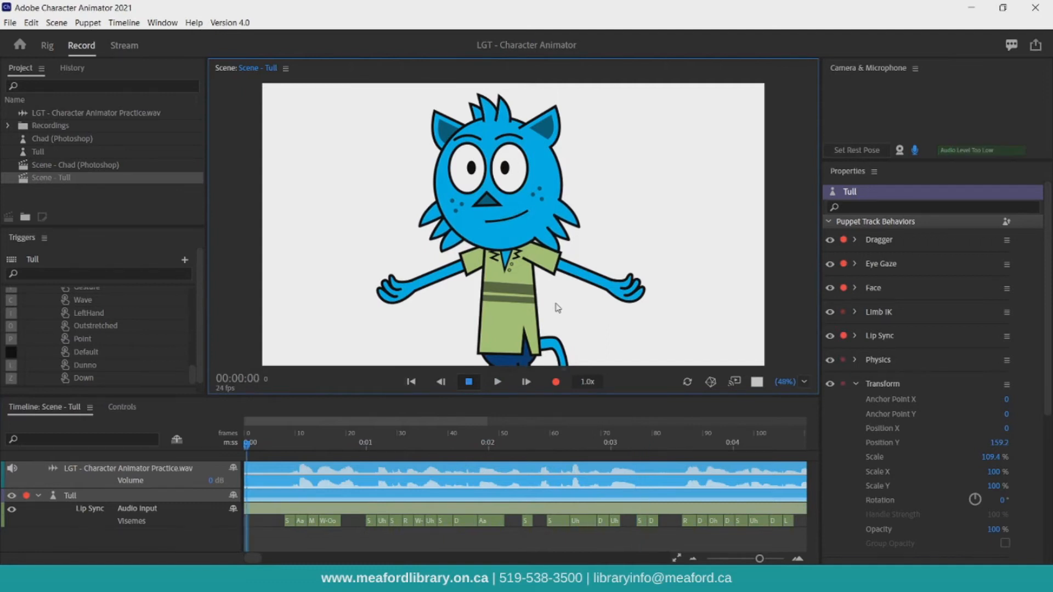
With the camera on and the Lip Sync behavior disarmed, record a new performance take of Tull.
click(900, 150)
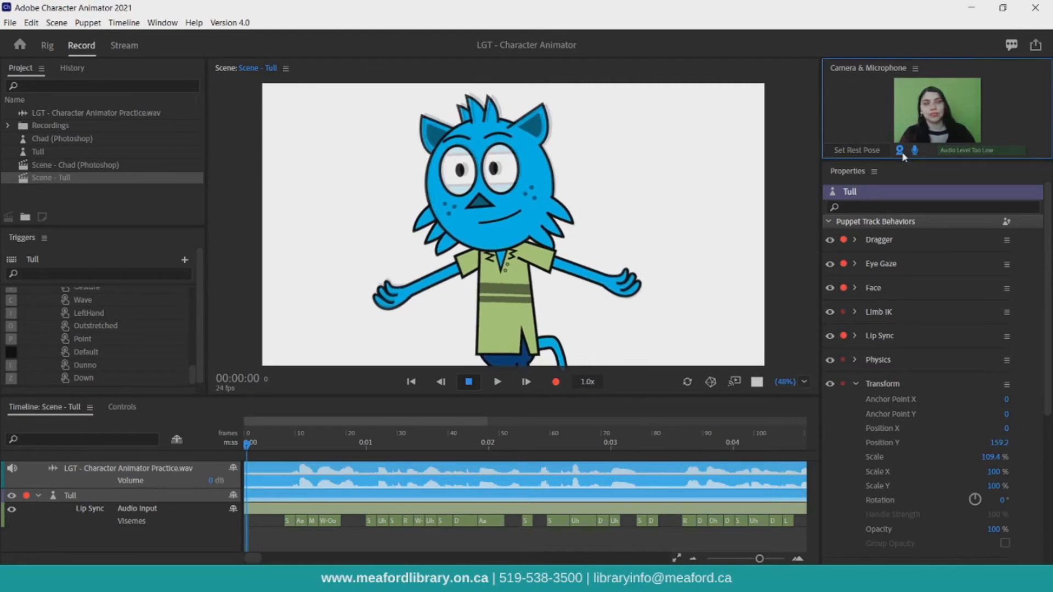
click(843, 336)
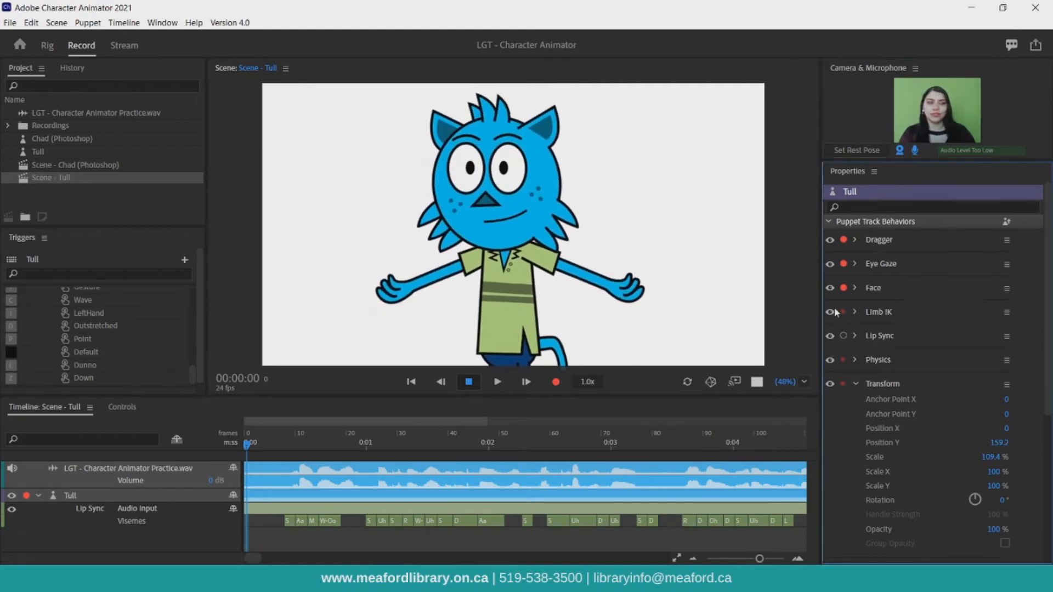
click(556, 382)
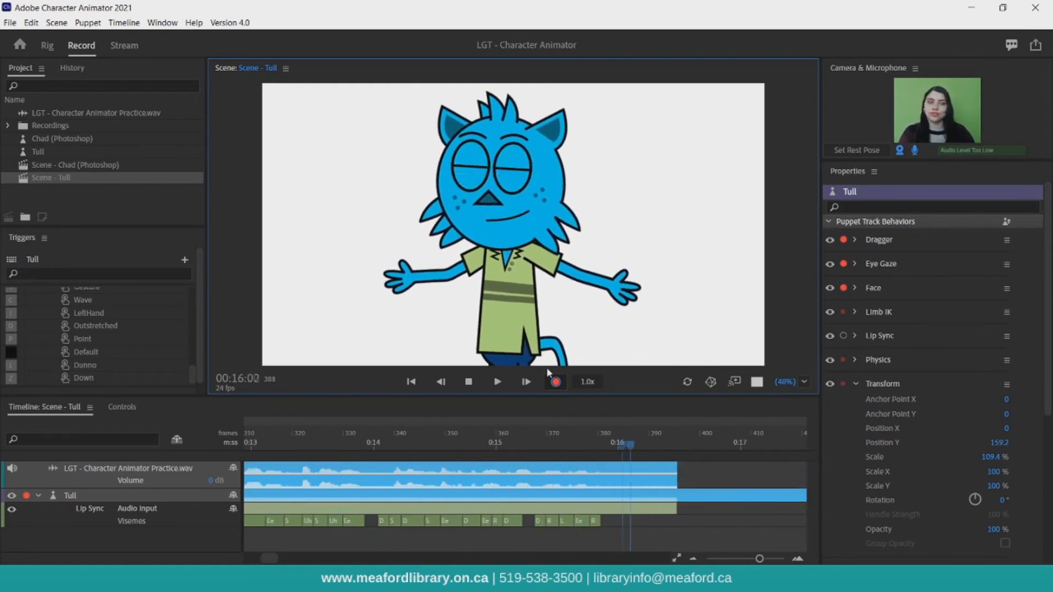
key(l)
click(469, 381)
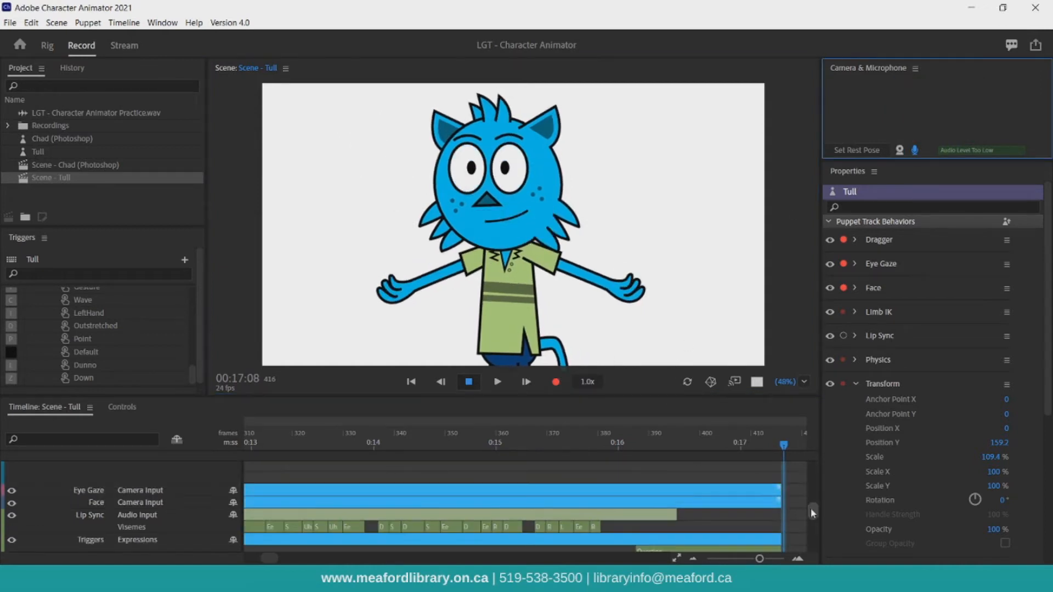
Play back the new take and delete the Question trigger bar from the Triggers track.
drag(809, 507, 813, 522)
drag(782, 447, 488, 443)
click(498, 382)
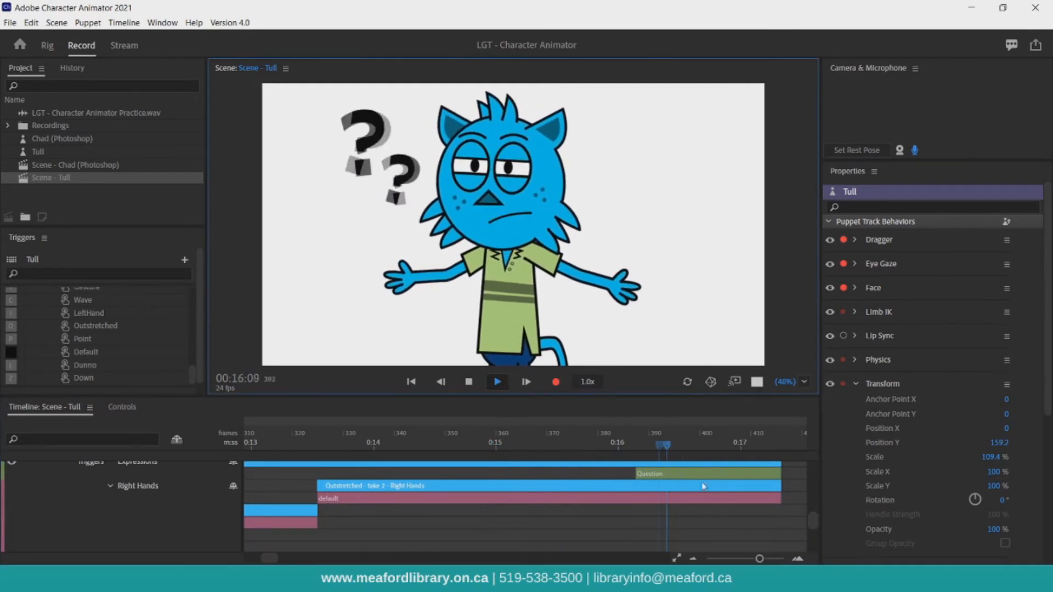
click(661, 477)
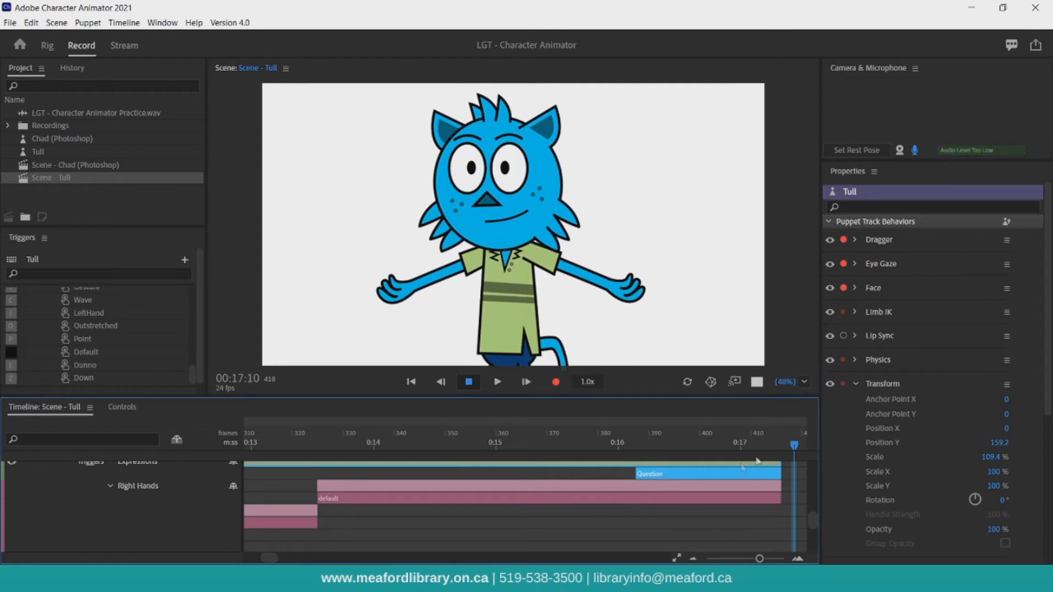
drag(794, 445, 642, 446)
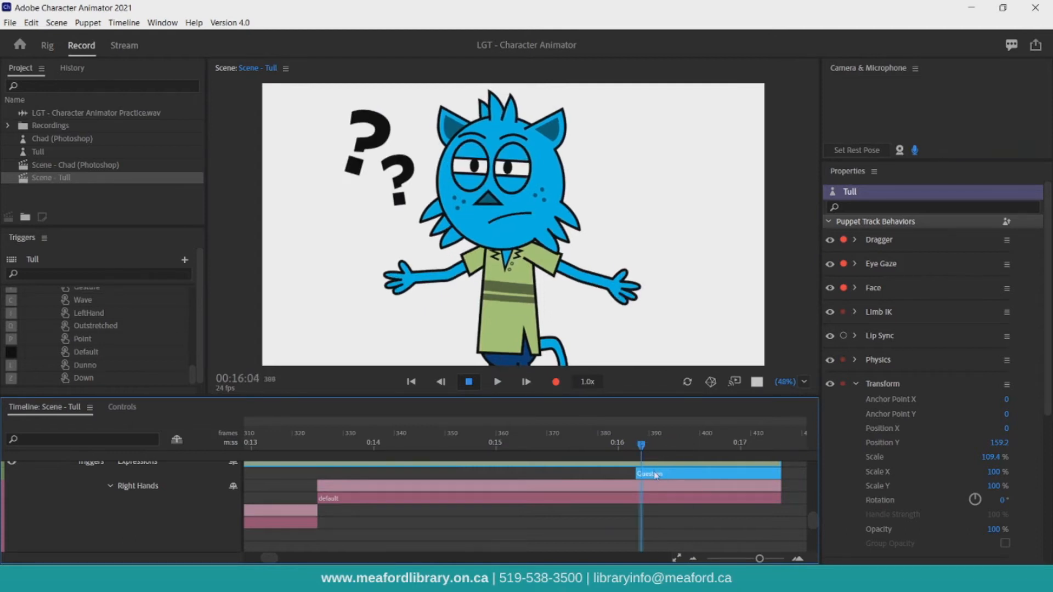
key(Delete)
Delete the take 2 audio track from the timeline.
drag(808, 510, 809, 465)
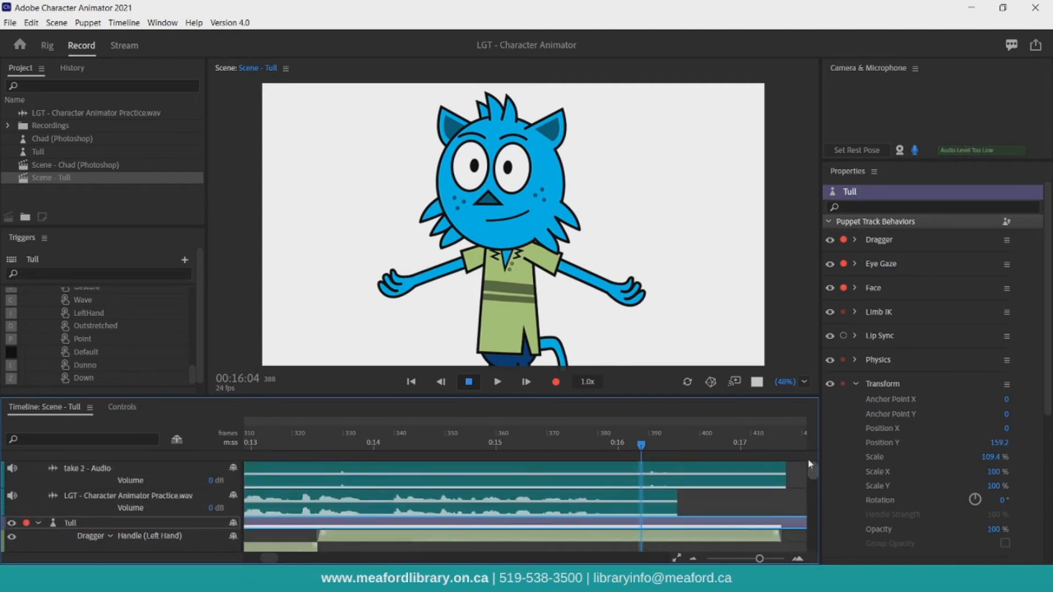
click(140, 480)
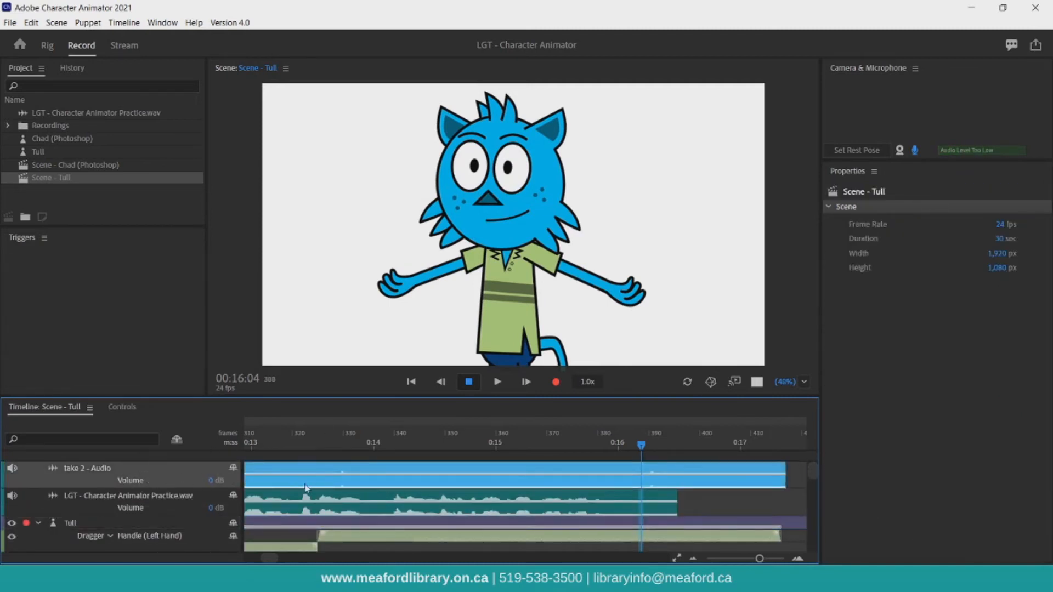
key(Delete)
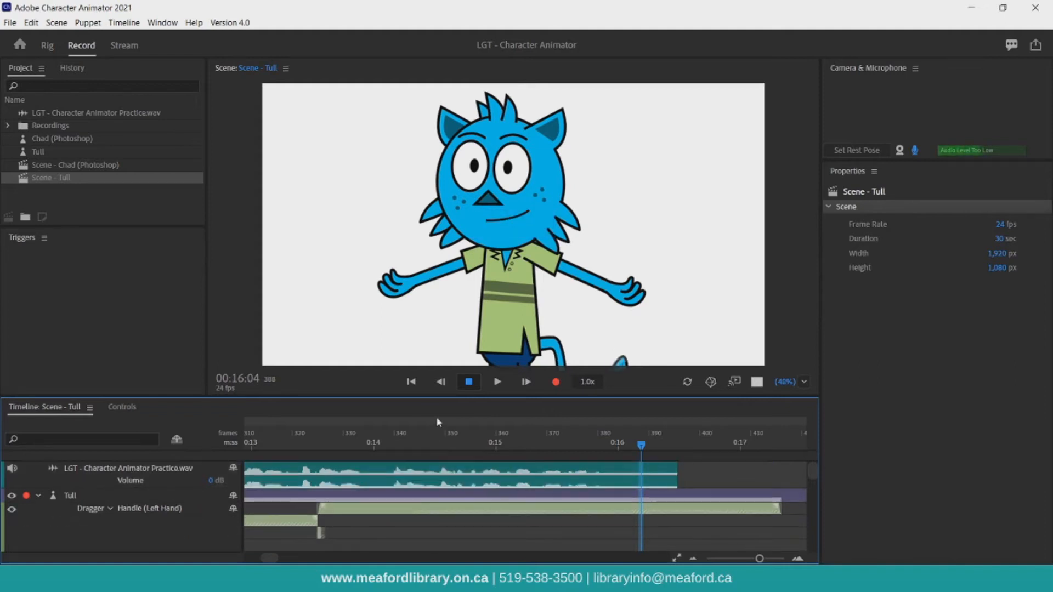
Replay the scene from the start and zoom the timeline out.
click(412, 383)
click(497, 382)
drag(760, 558, 731, 559)
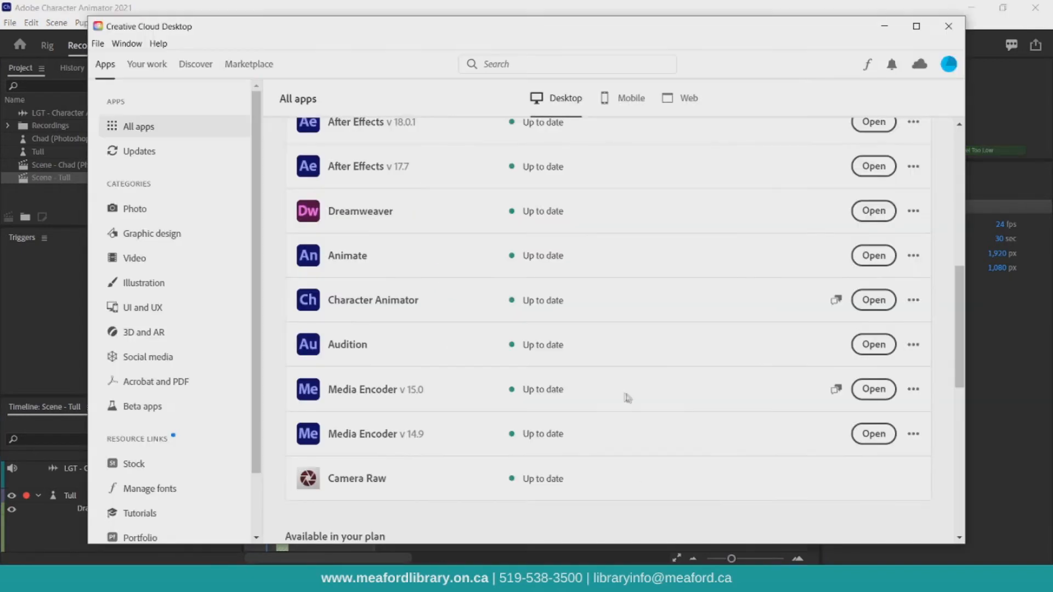
Launch Adobe Stock from the Creative Cloud web apps.
scroll(628, 399, up, 10)
click(667, 98)
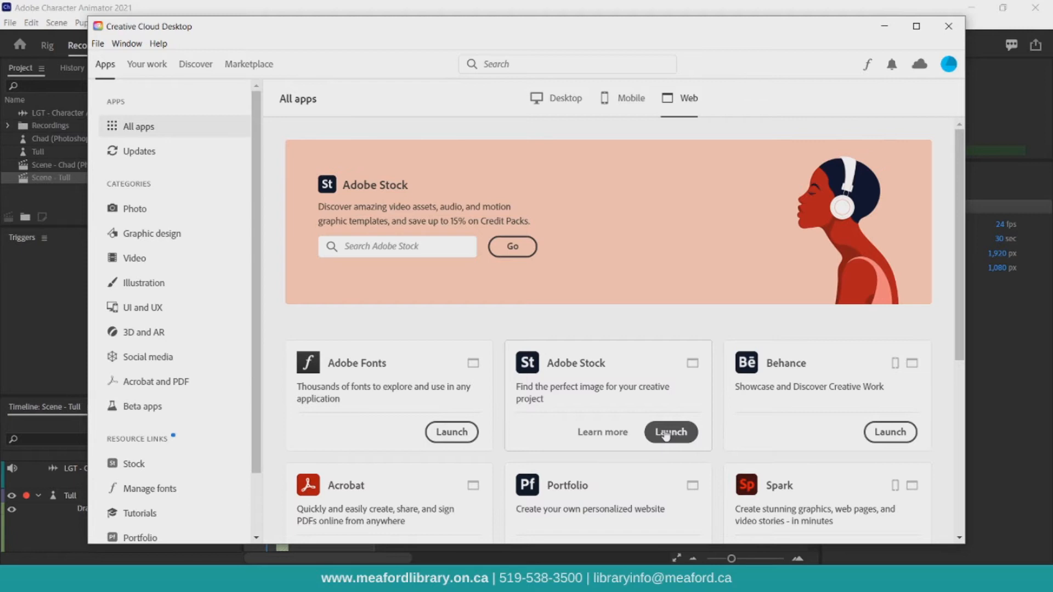
click(666, 433)
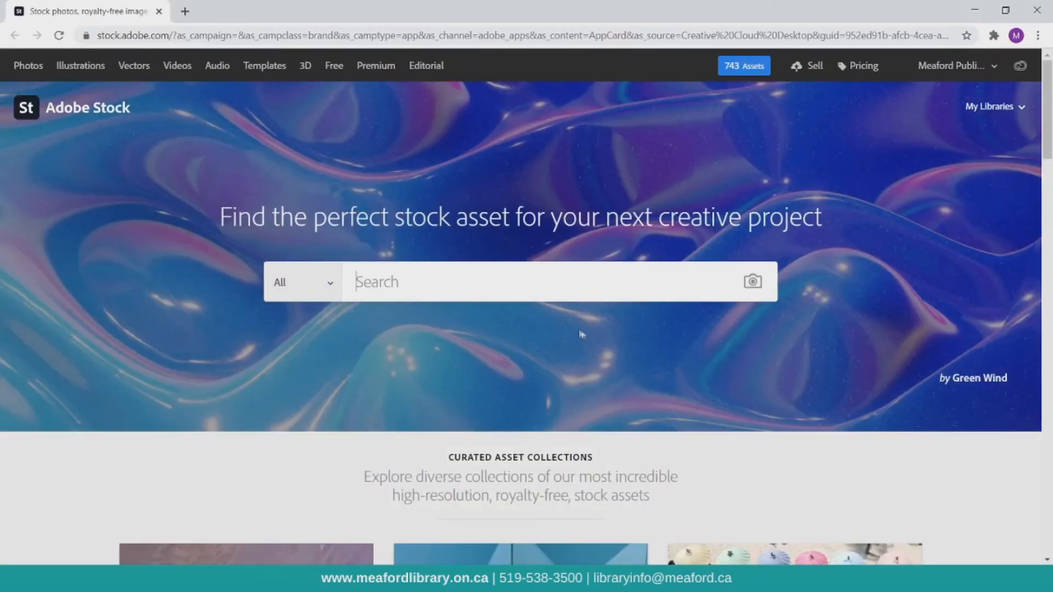
Search Adobe Stock for cartoon library.
click(565, 291)
text(cartoon library)
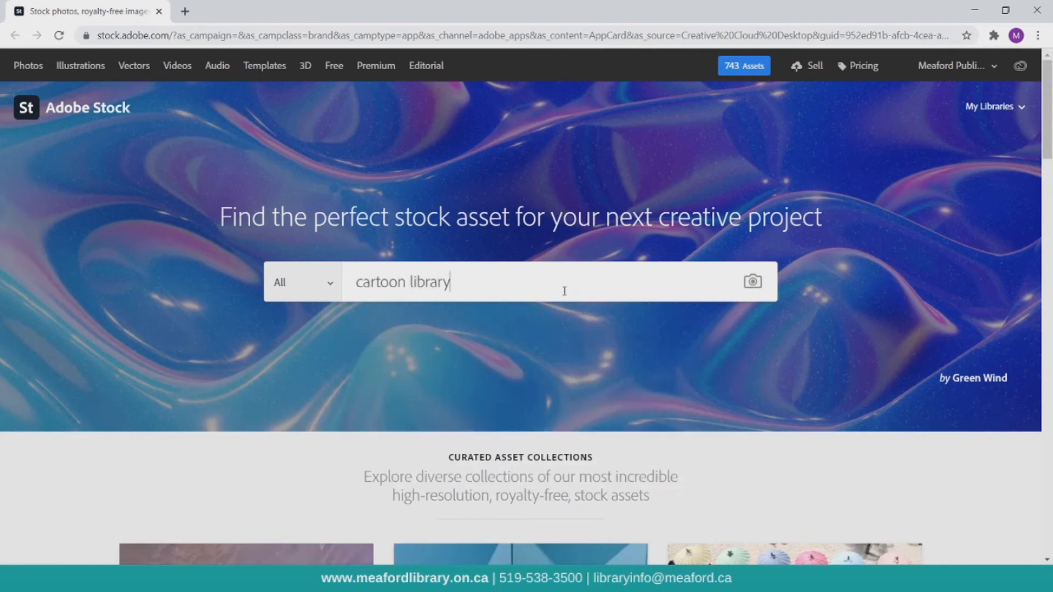
key(Return)
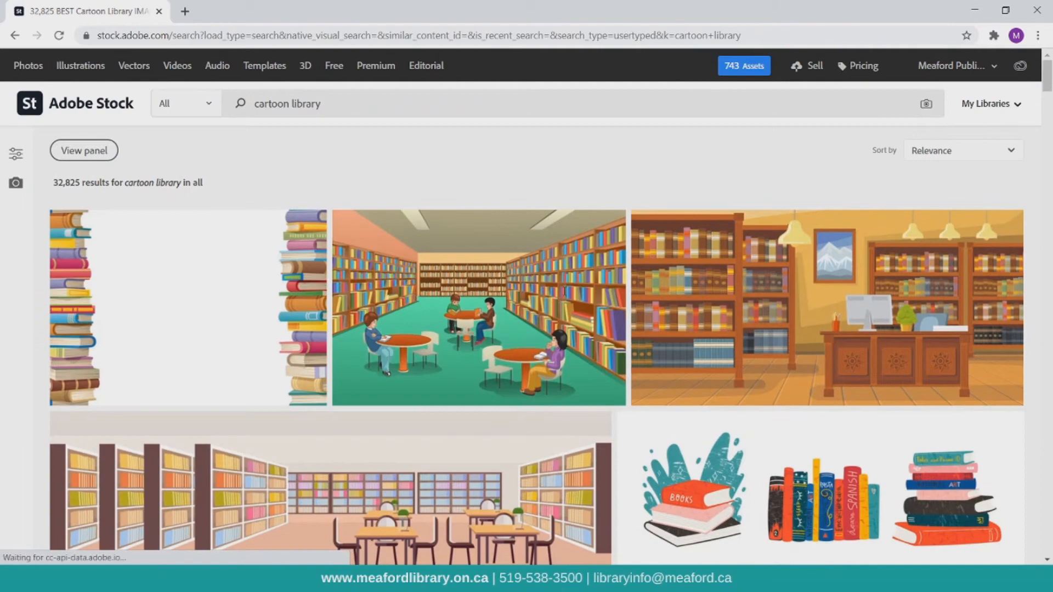
Scroll through the results and open the licensed library interior illustration.
scroll(516, 360, down, 3)
scroll(516, 359, down, 20)
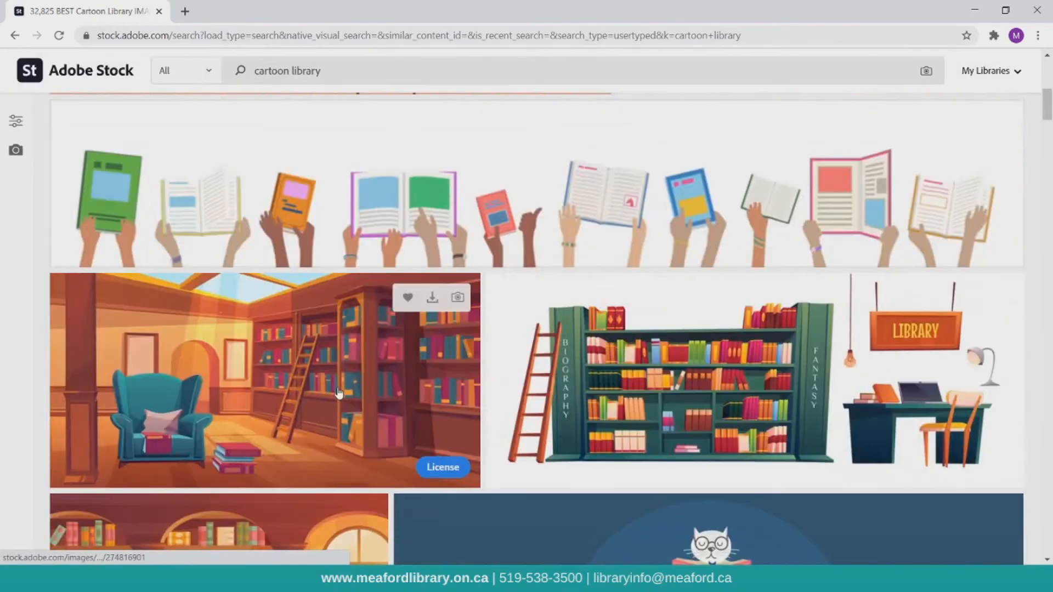
scroll(517, 381, down, 10)
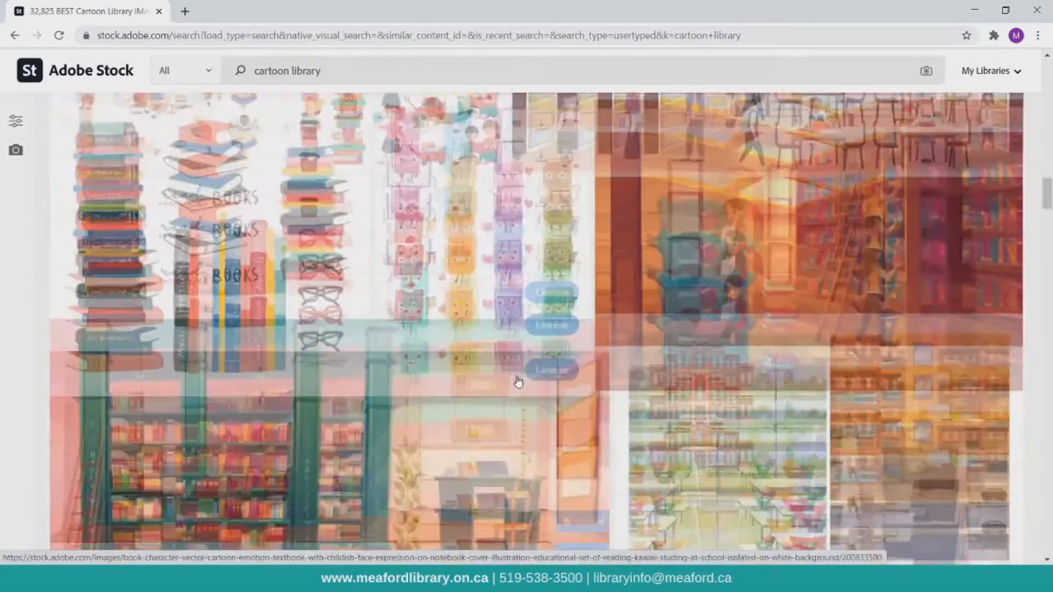
mouse_move(987, 447)
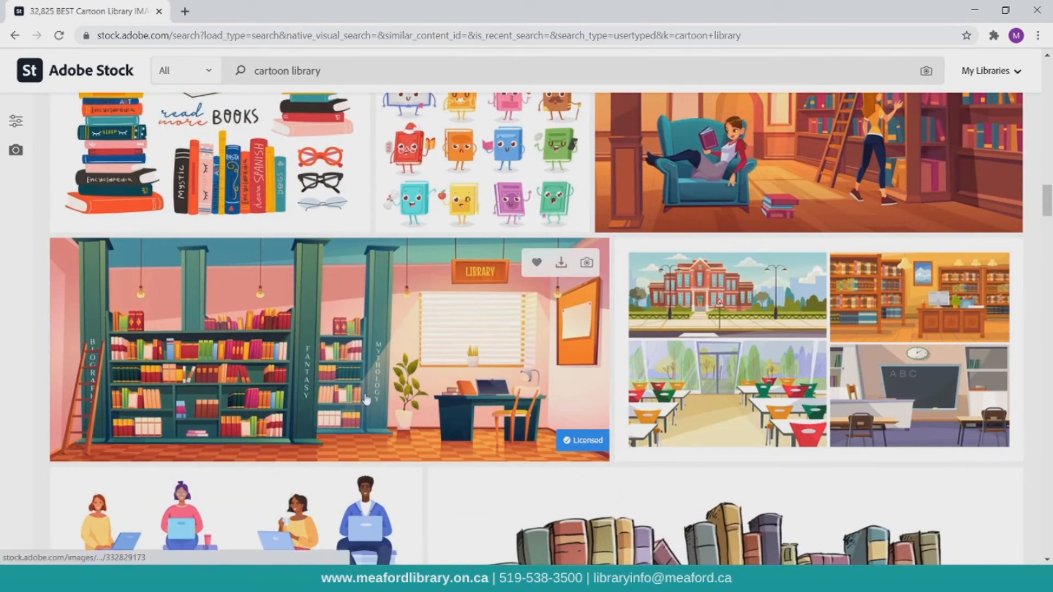
click(407, 376)
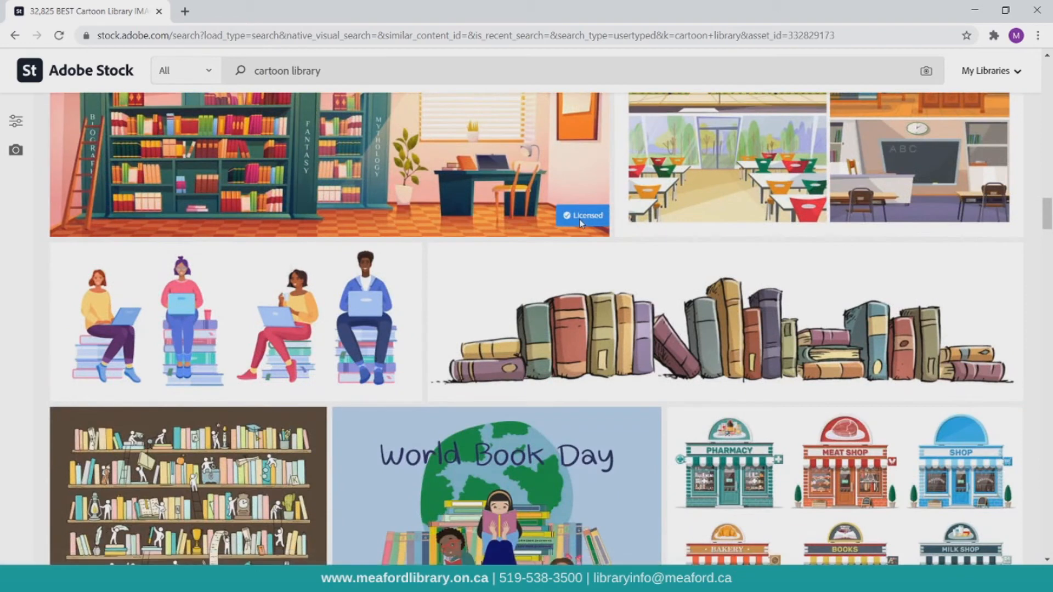
Import the downloaded AdobeStock_332829173 library image from the Downloads folder into the Tull project.
scroll(581, 222, up, 1)
scroll(554, 202, up, 1)
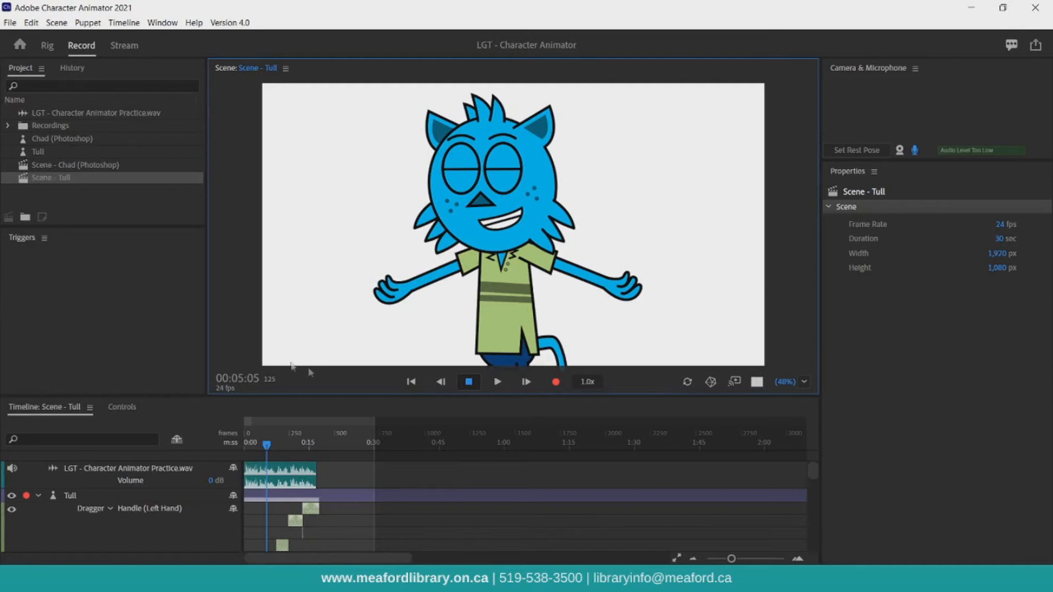
click(415, 383)
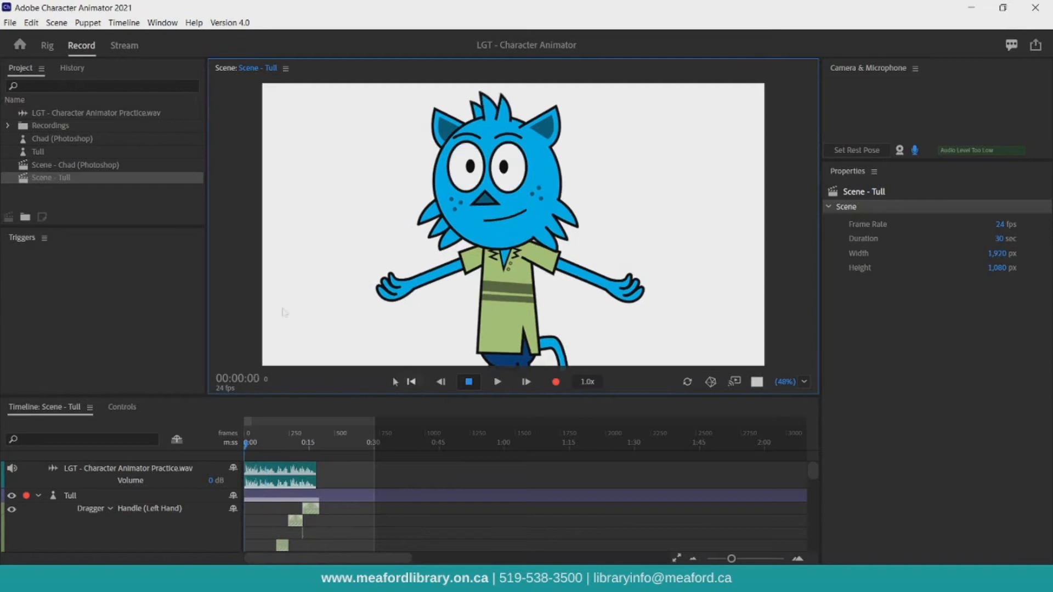
click(17, 24)
click(35, 199)
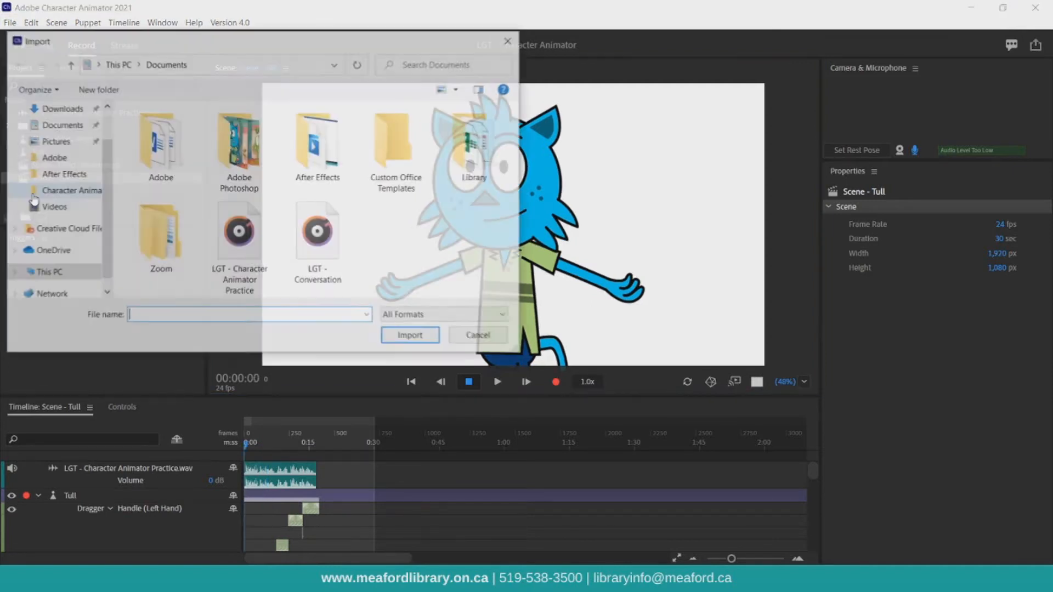
scroll(46, 154, up, 1)
click(58, 153)
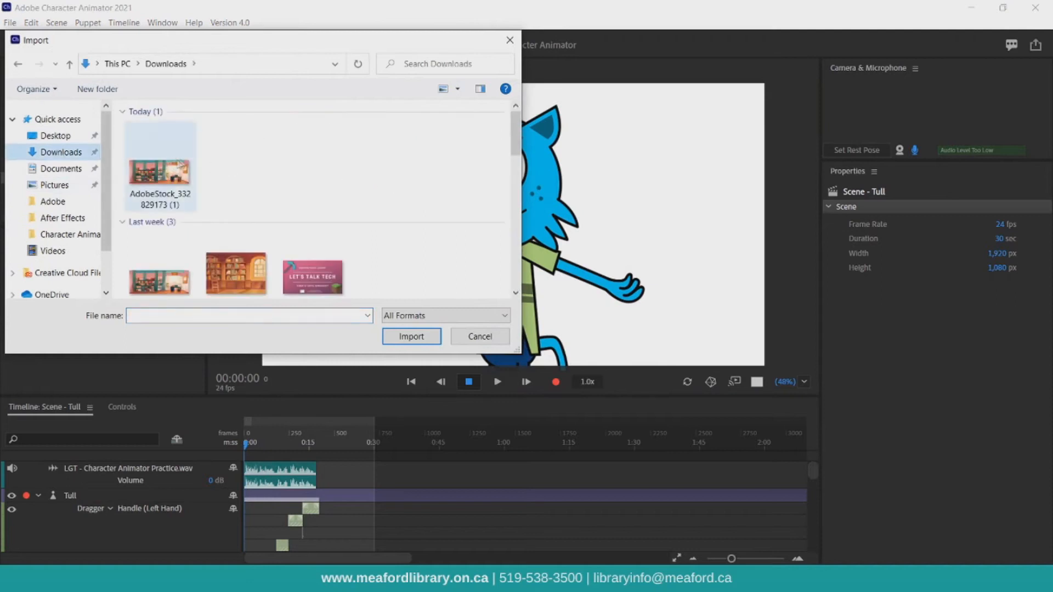
double_click(165, 274)
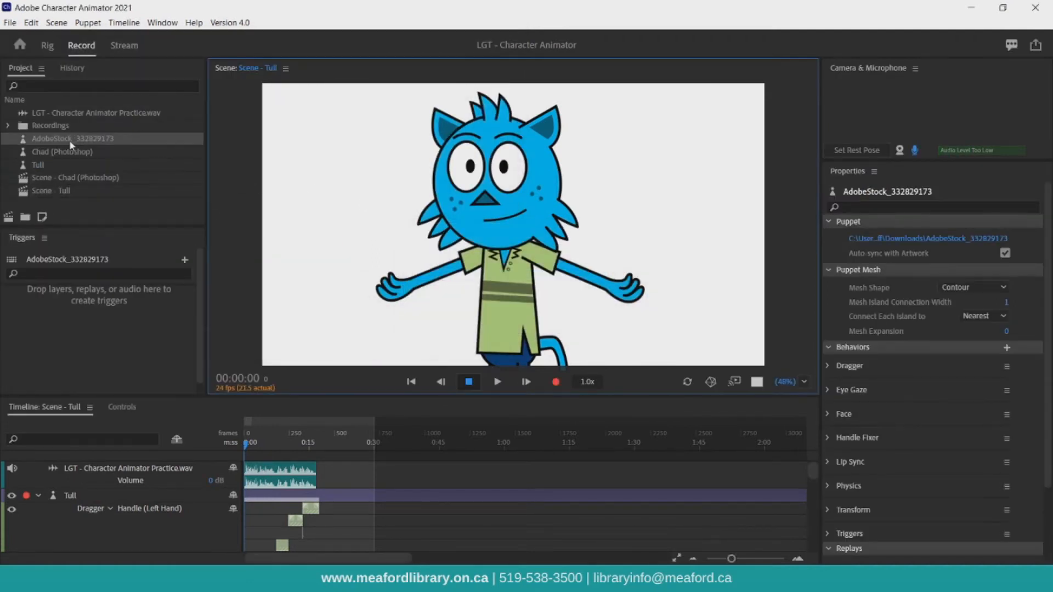
Add the AdobeStock_332829173 image to the Tull scene's timeline and move its track below Tull.
click(38, 496)
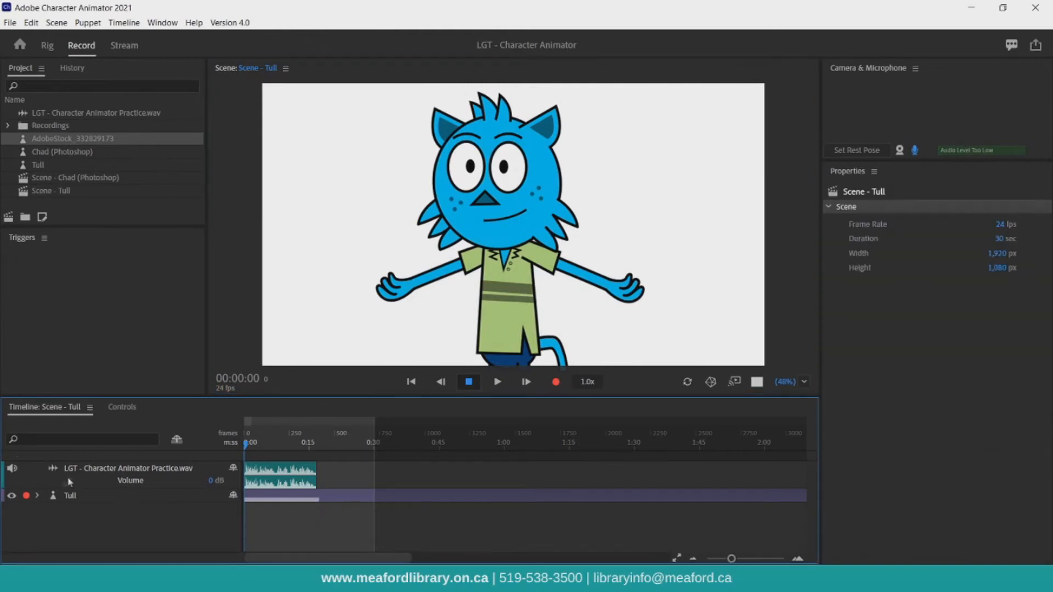
drag(55, 145, 64, 497)
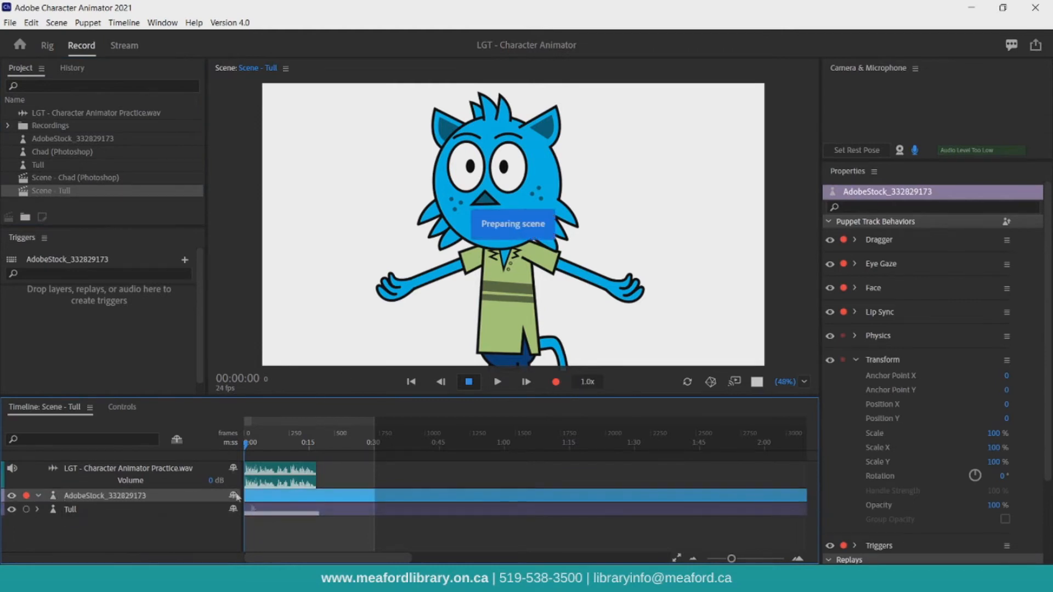
drag(117, 501, 96, 513)
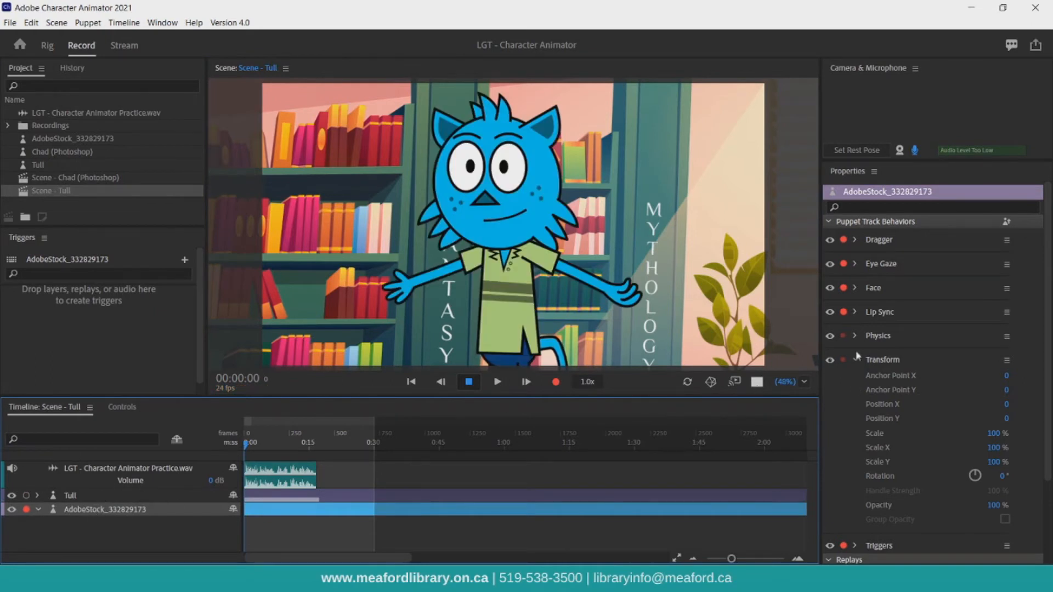
Disarm the background's Dragger, Eye Gaze, Face and Lip Sync behaviors and set its scale to 50%.
click(844, 240)
click(844, 264)
click(844, 288)
click(844, 312)
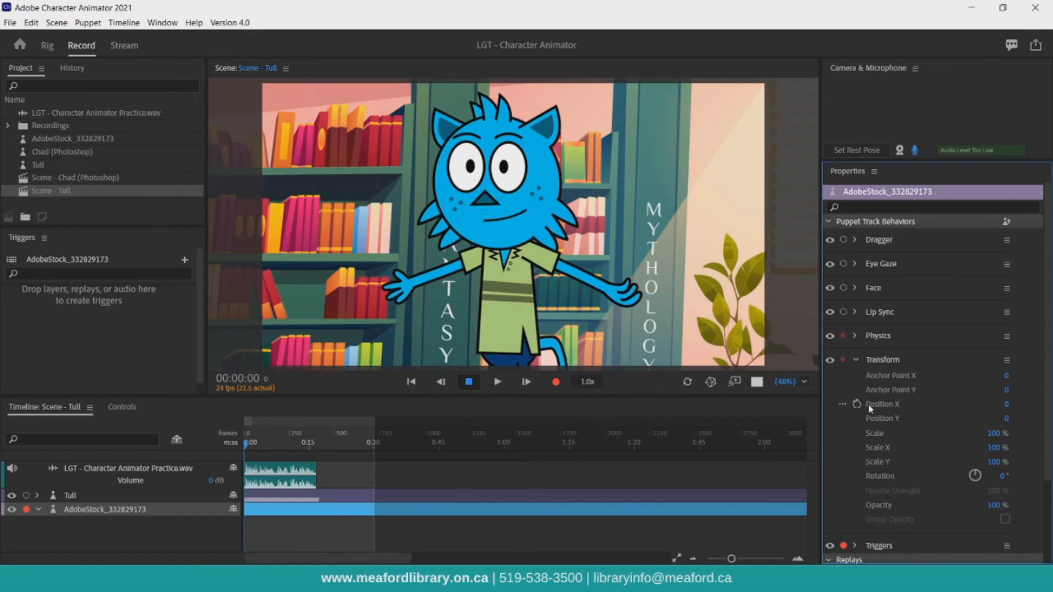
click(994, 433)
text(50)
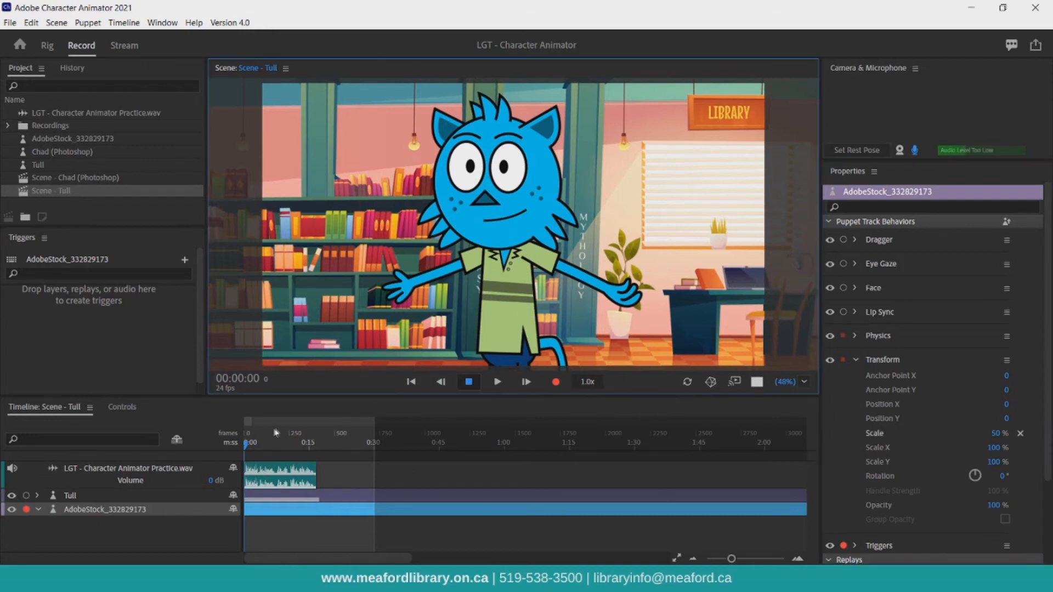
Limit the work area to about the first 15 seconds and export the scene to Media Encoder as LGT - Tull.
drag(248, 421, 313, 429)
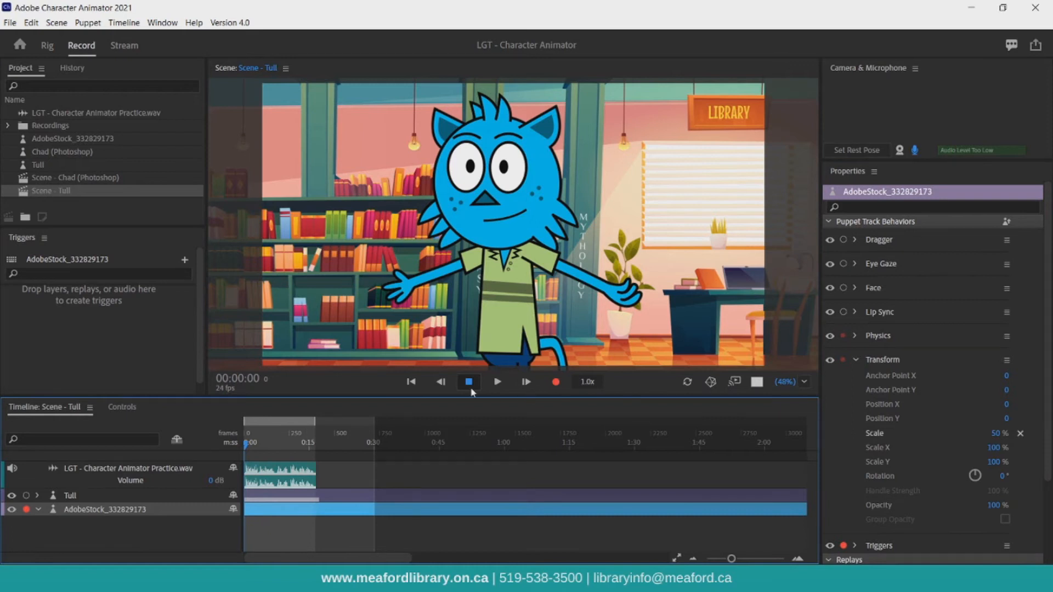
click(10, 23)
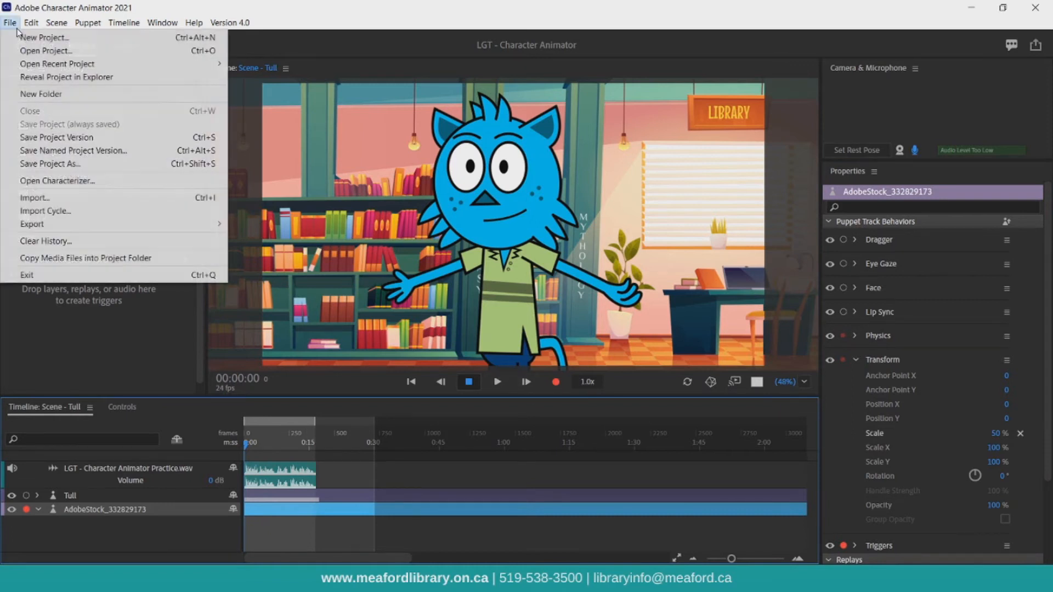
mouse_move(90, 224)
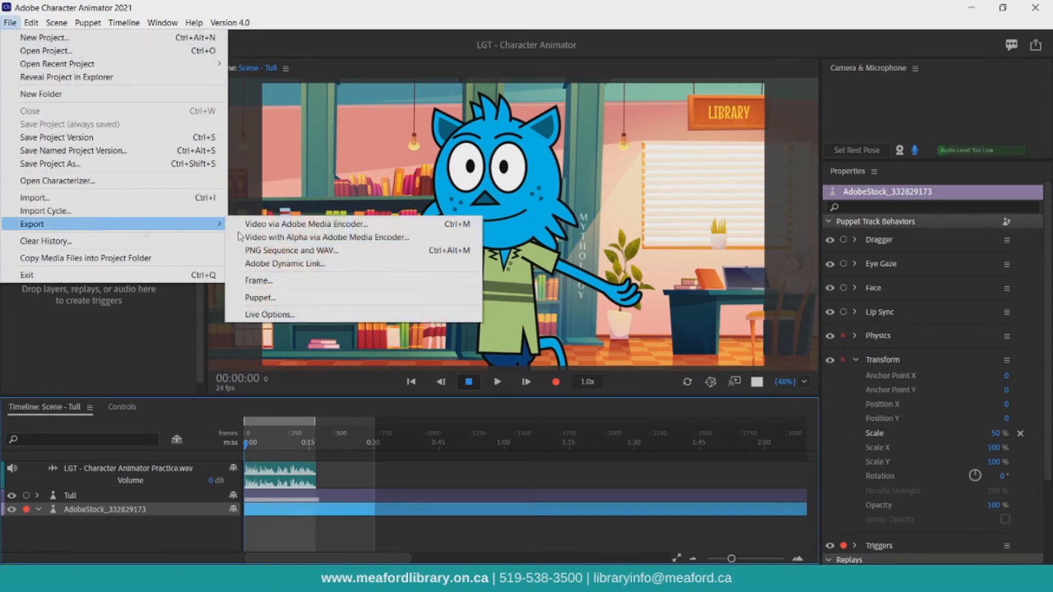
click(318, 233)
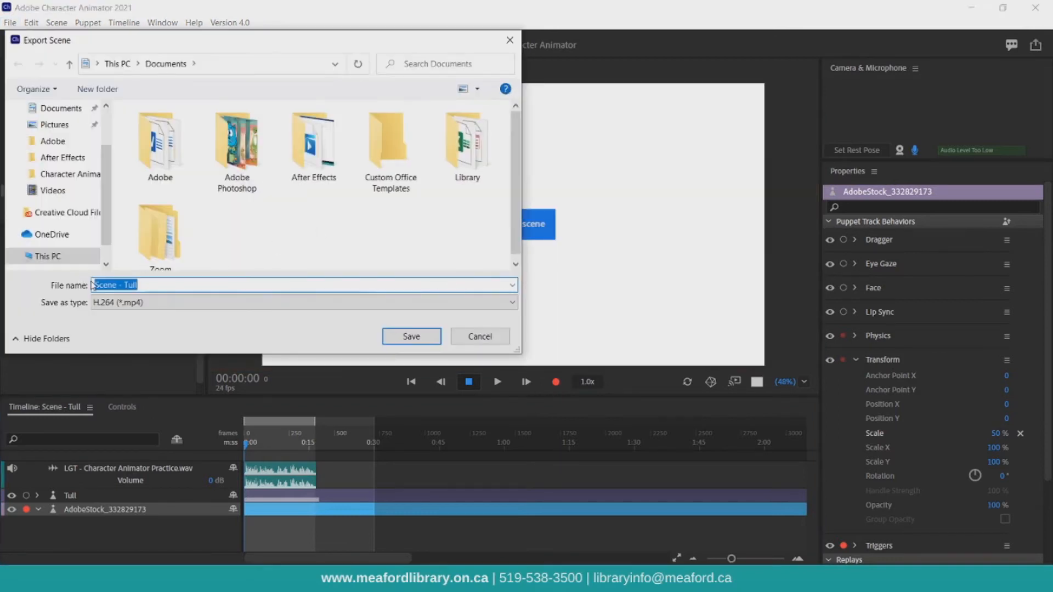
text(LGT - Tull)
key(Return)
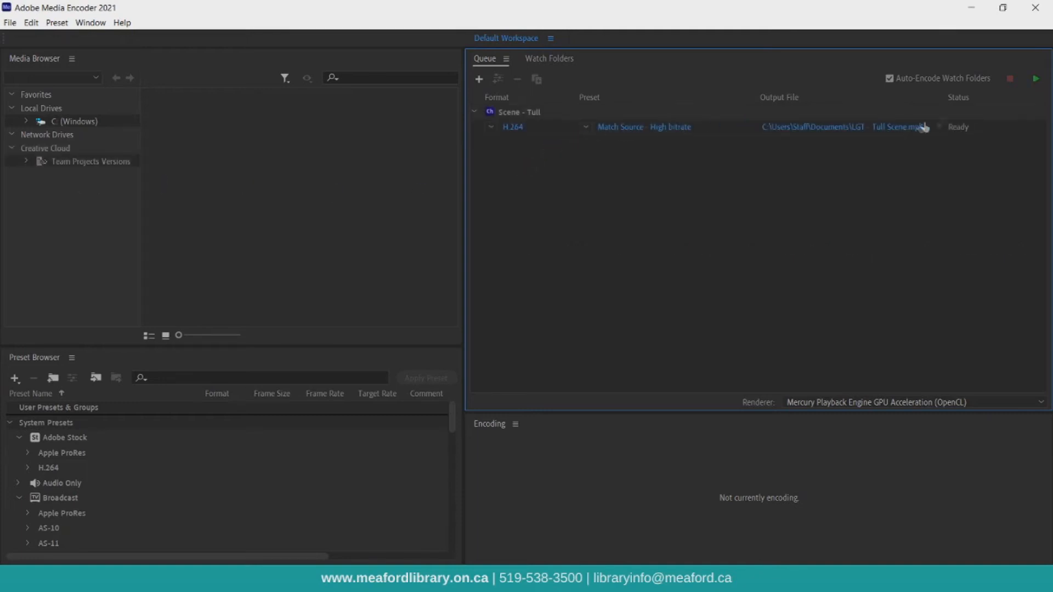
Start the Media Encoder queue and locate the exported LGT - Tull Scene video in Documents.
click(1036, 80)
click(346, 580)
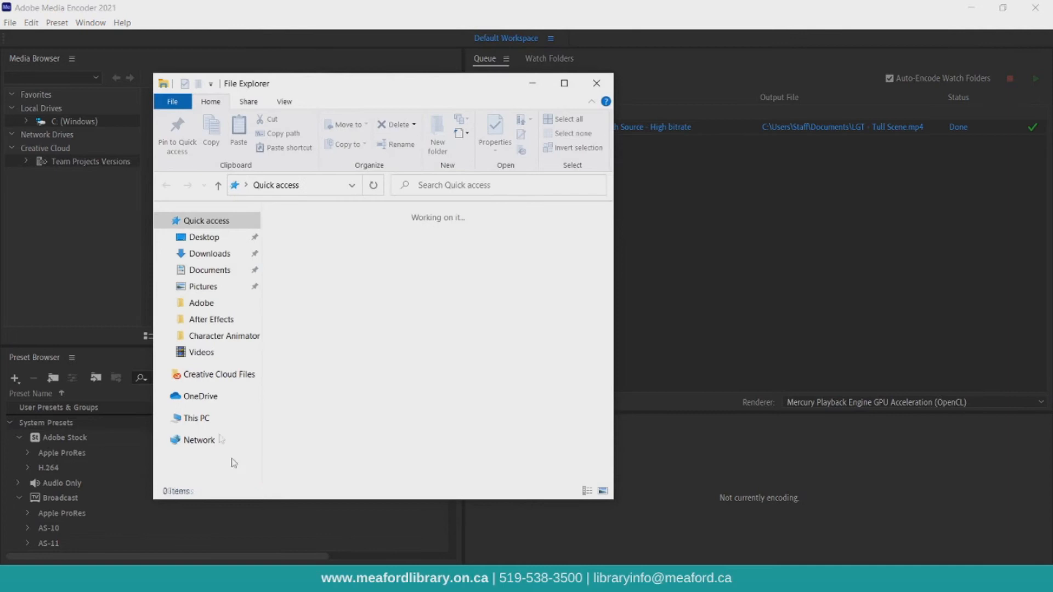
click(209, 270)
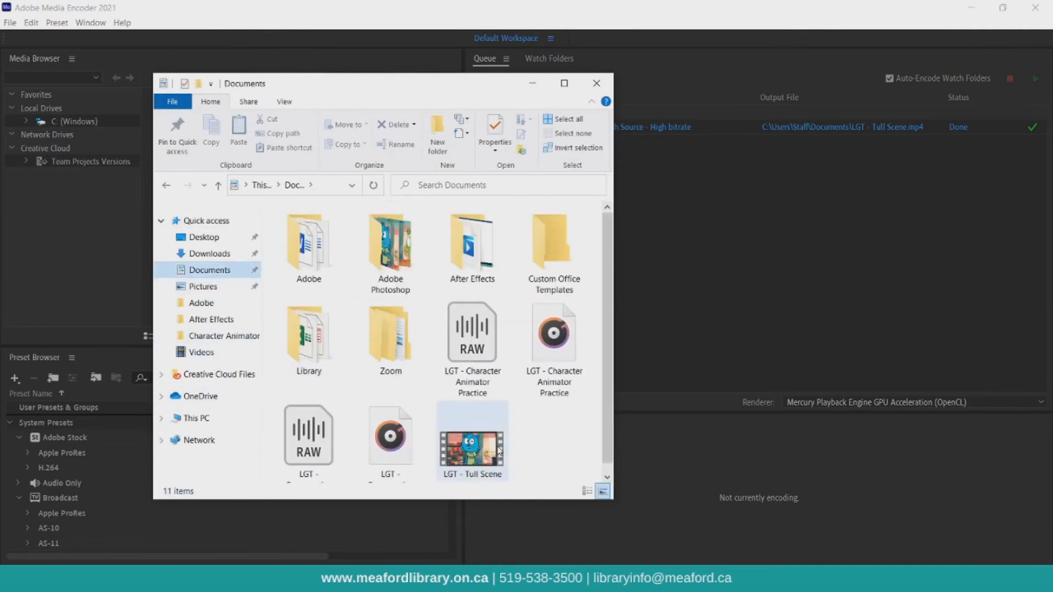
click(499, 449)
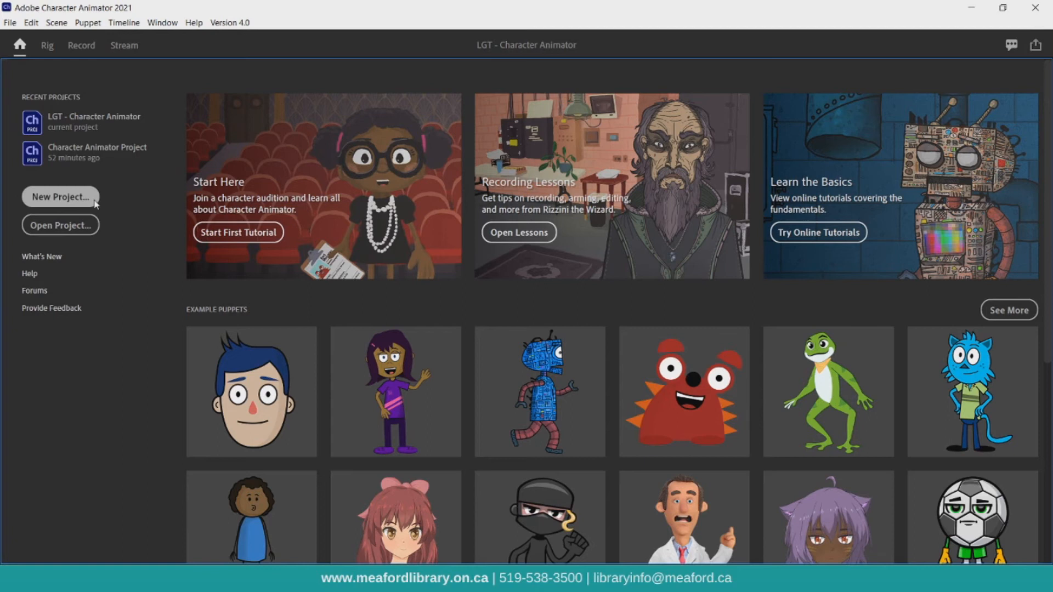
Create a new Character Animator project named LGT - Conversation.
click(61, 196)
text(LGT)
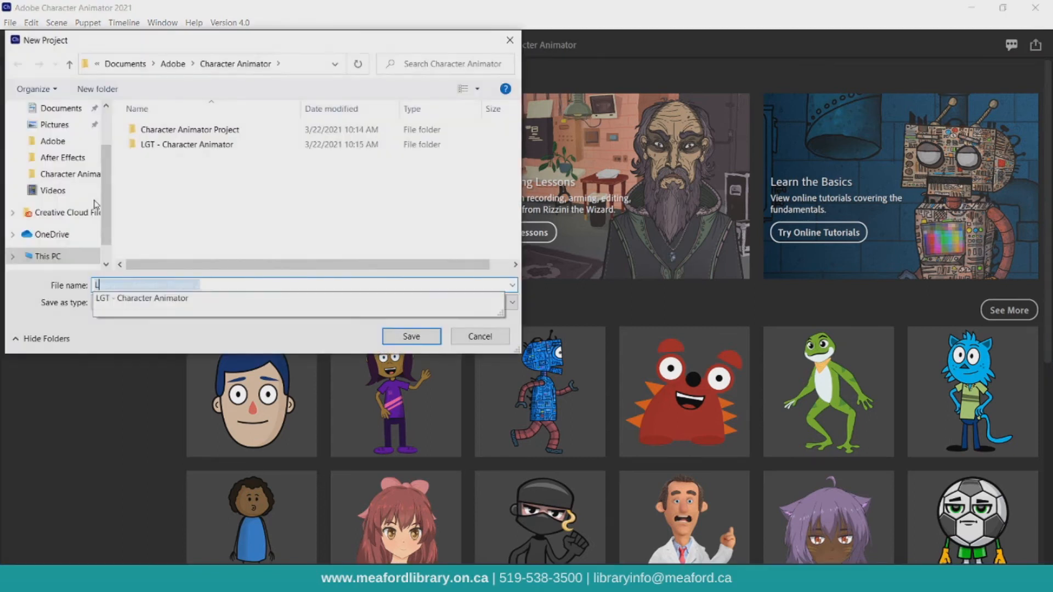
text( - Conversation)
key(Return)
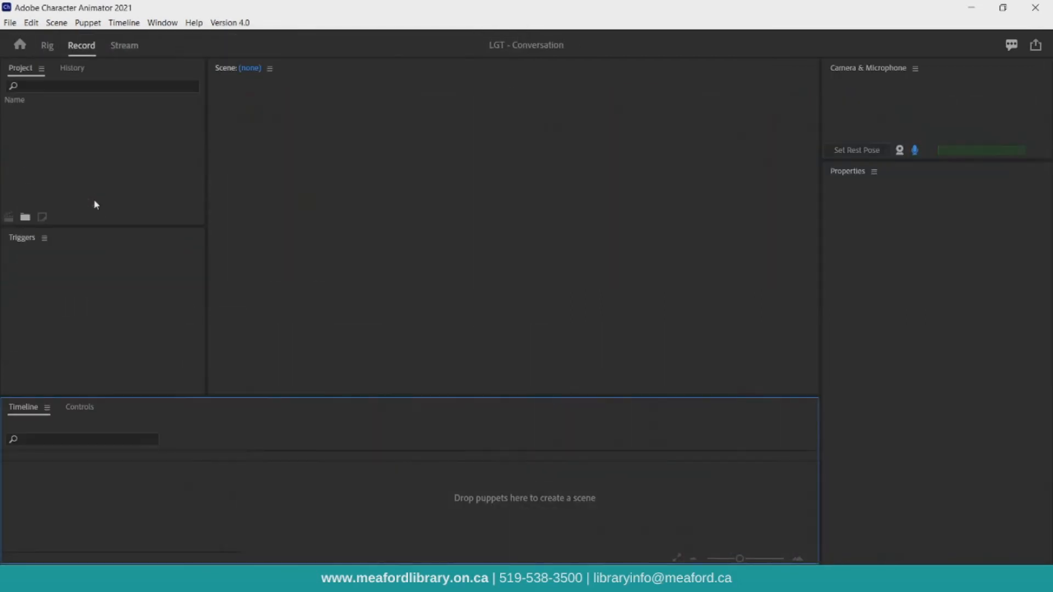
Add the Stardust and Hopscotch example puppets to the project from the Home screen.
click(19, 44)
scroll(309, 247, down, 5)
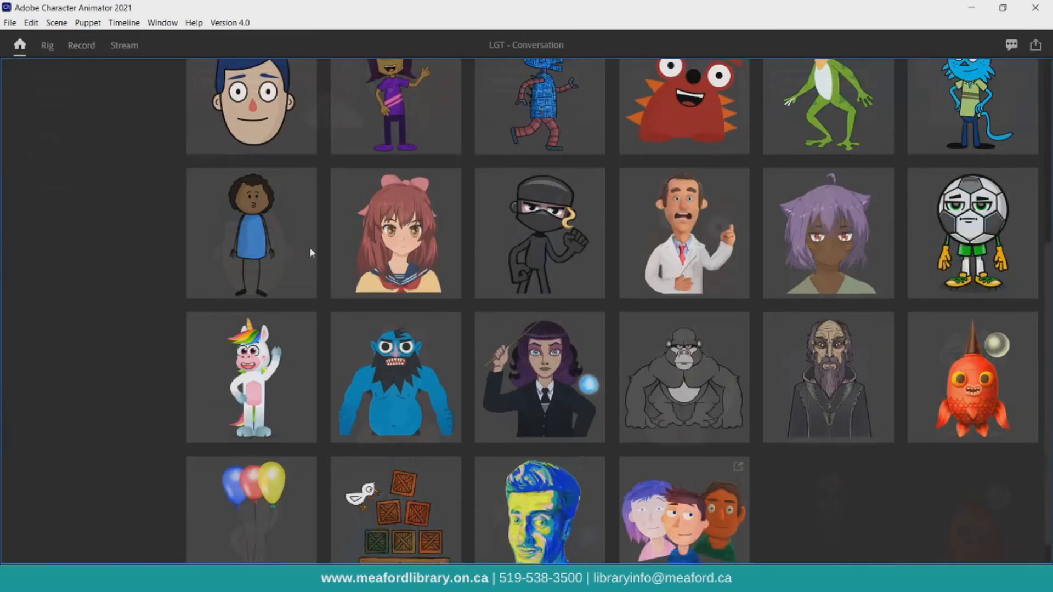
mouse_move(277, 367)
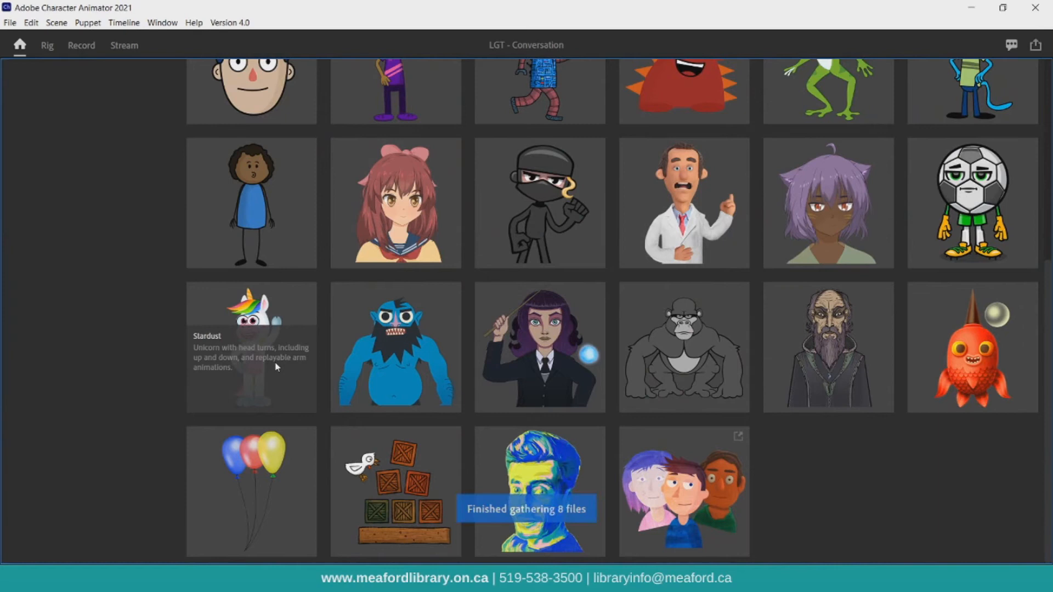
click(278, 367)
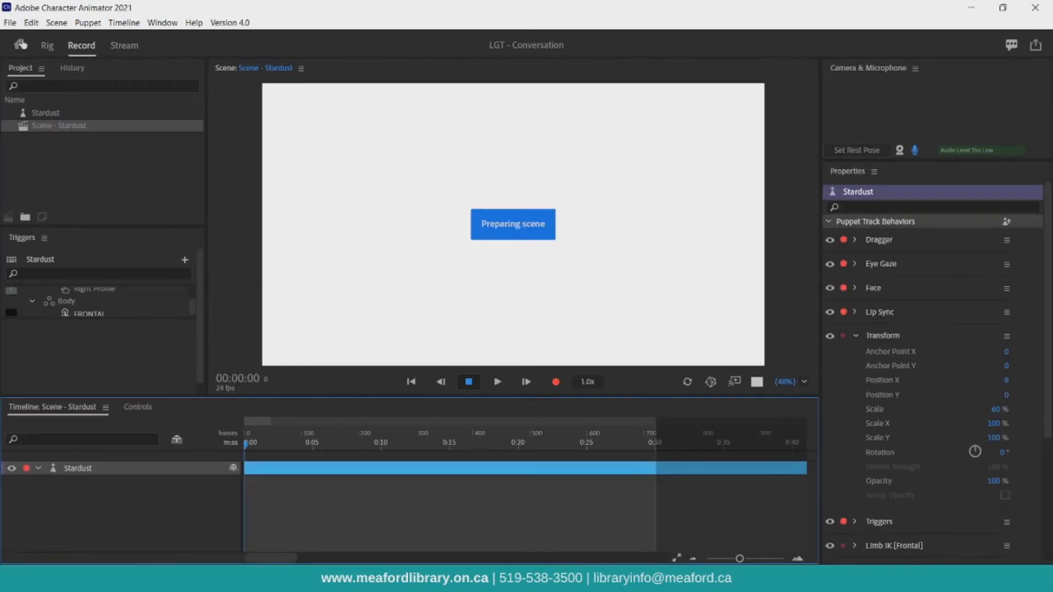
click(20, 45)
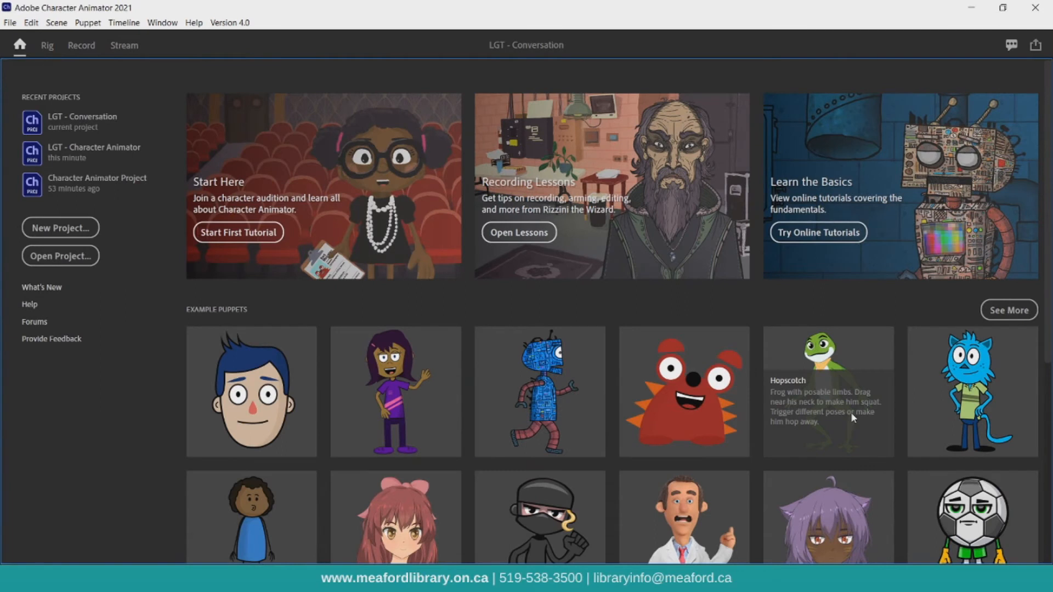
click(853, 418)
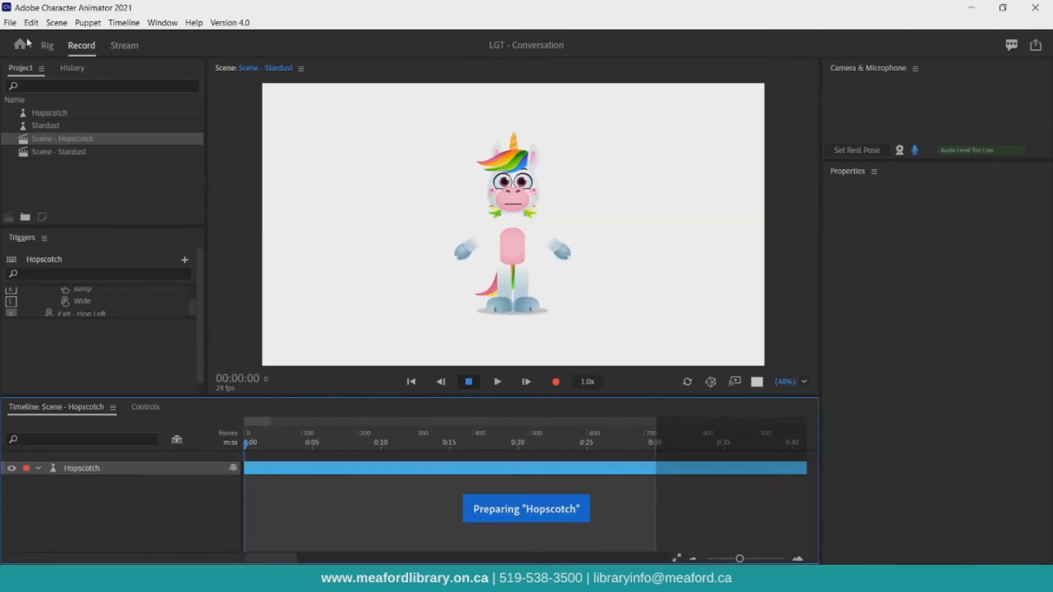
Create a new scene and rename it Scene - Conversation.
click(59, 26)
click(68, 35)
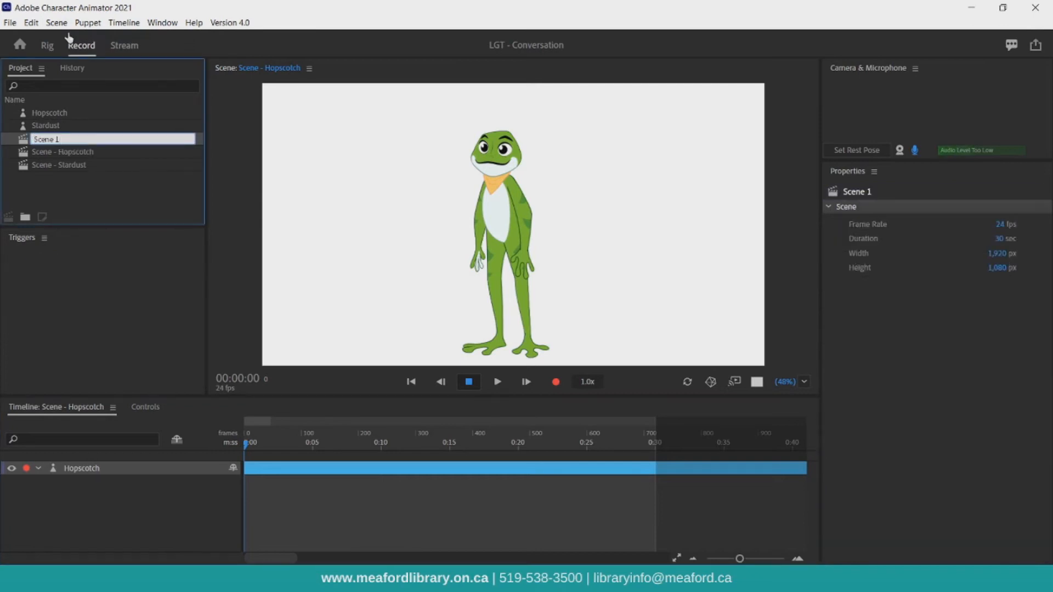
text(Scene - Conversation)
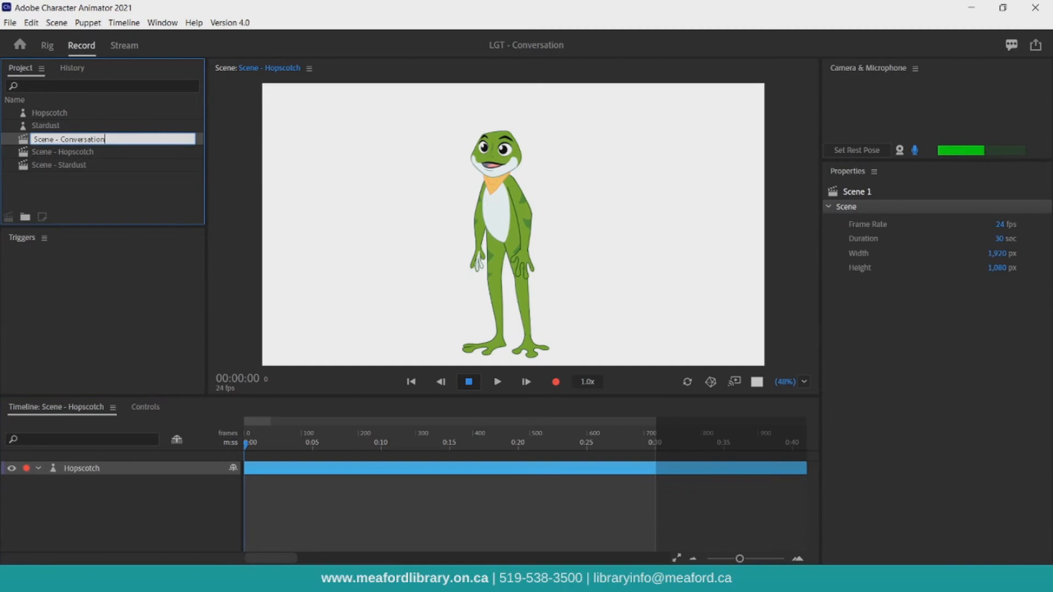
key(Return)
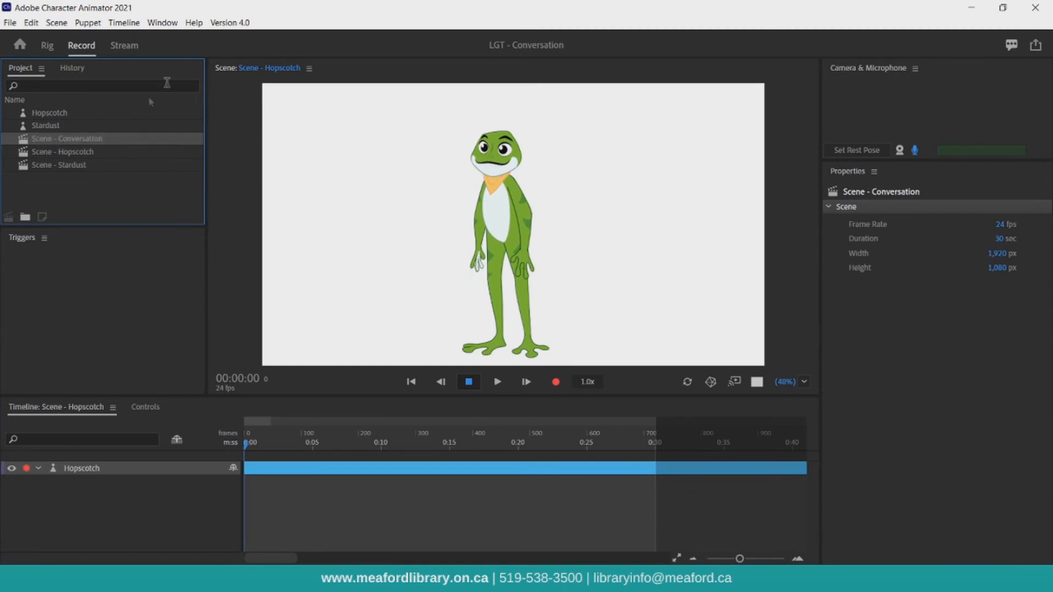
Open Scene - Conversation and add the Hopscotch and Stardust puppets to its timeline.
double_click(110, 141)
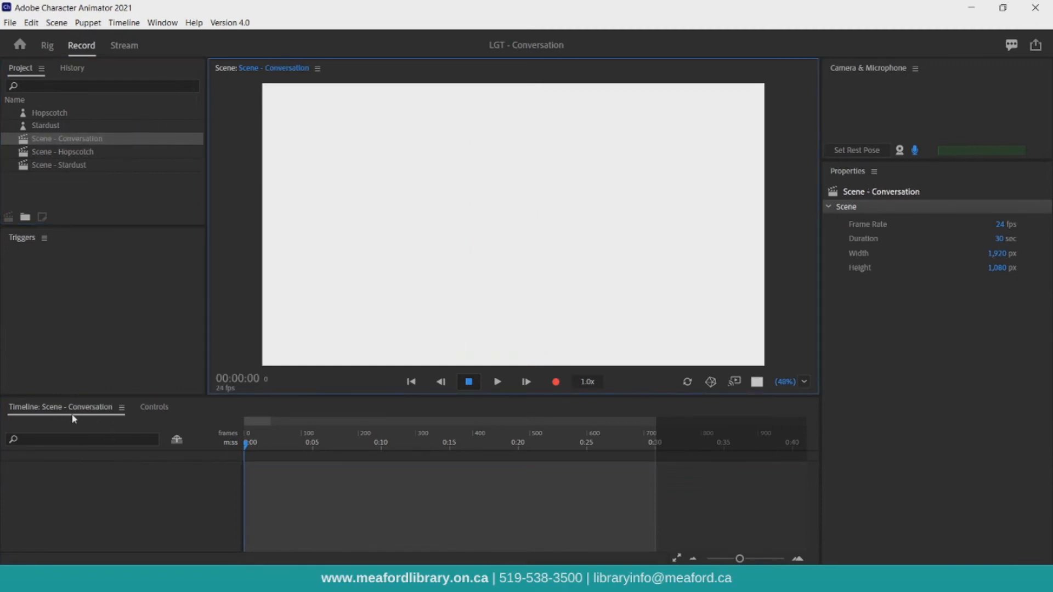
drag(59, 115, 84, 484)
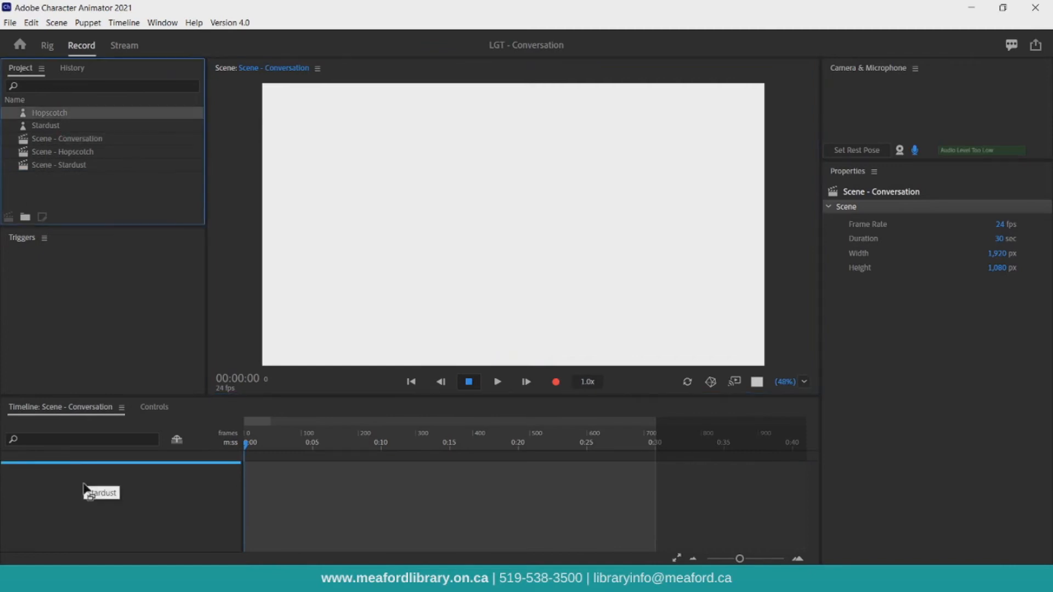
drag(51, 125, 74, 472)
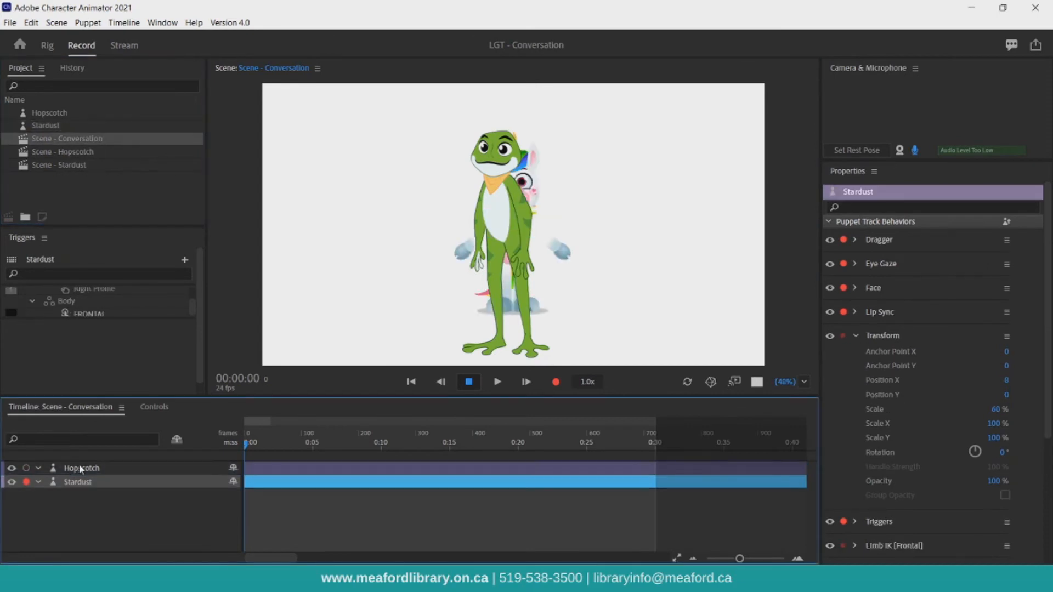
Set Hopscotch's Position X to 500.
click(88, 472)
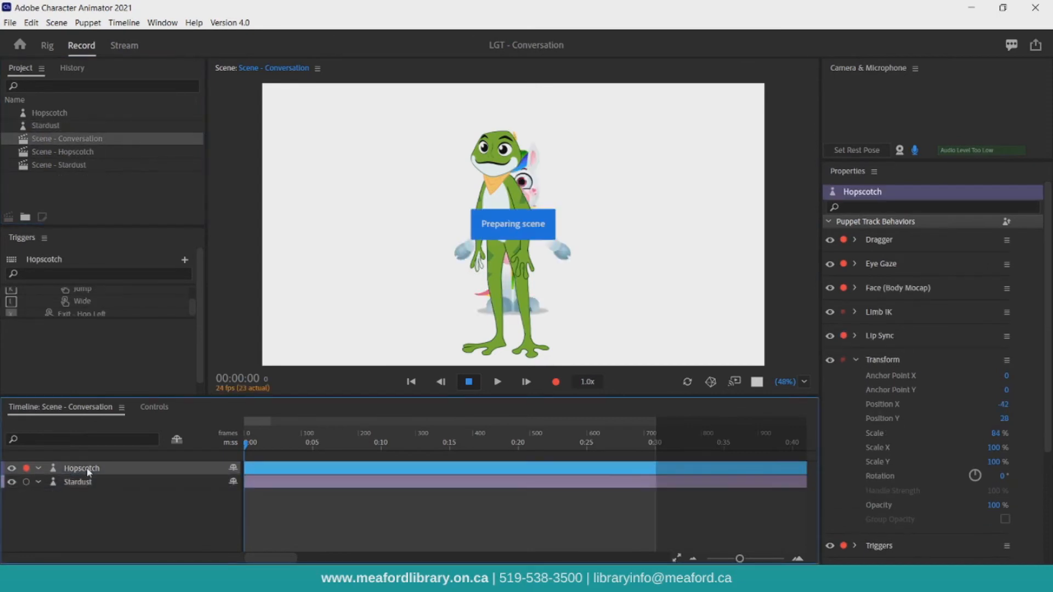
click(1003, 404)
text(500)
key(Return)
Set Stardust's Position X to -500, its scale to 75%, and its Position Y to 70.
click(129, 483)
click(1005, 381)
text(-500)
click(995, 409)
text(75)
click(1006, 395)
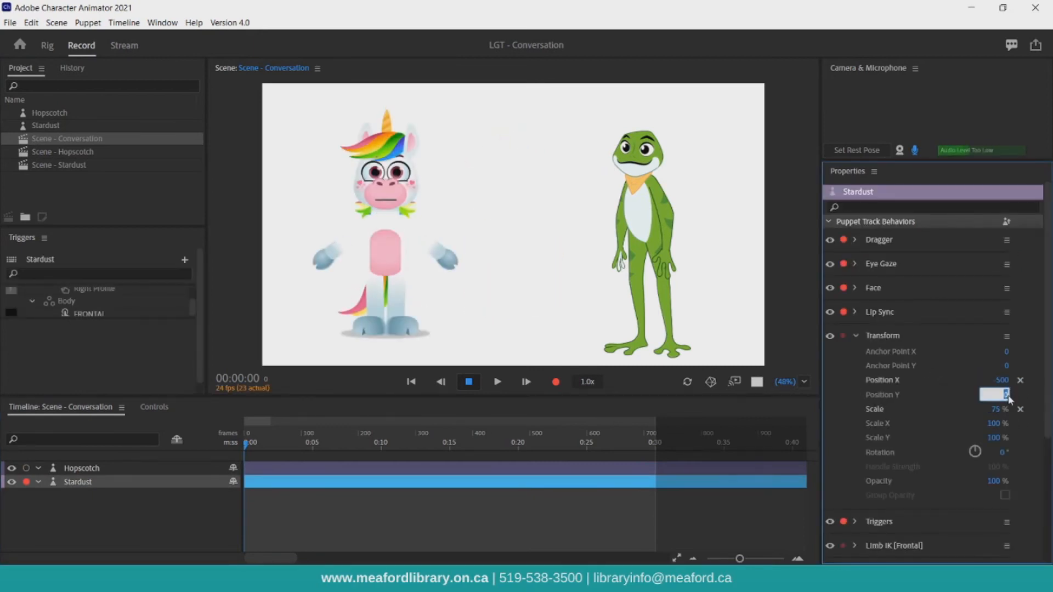
text(70)
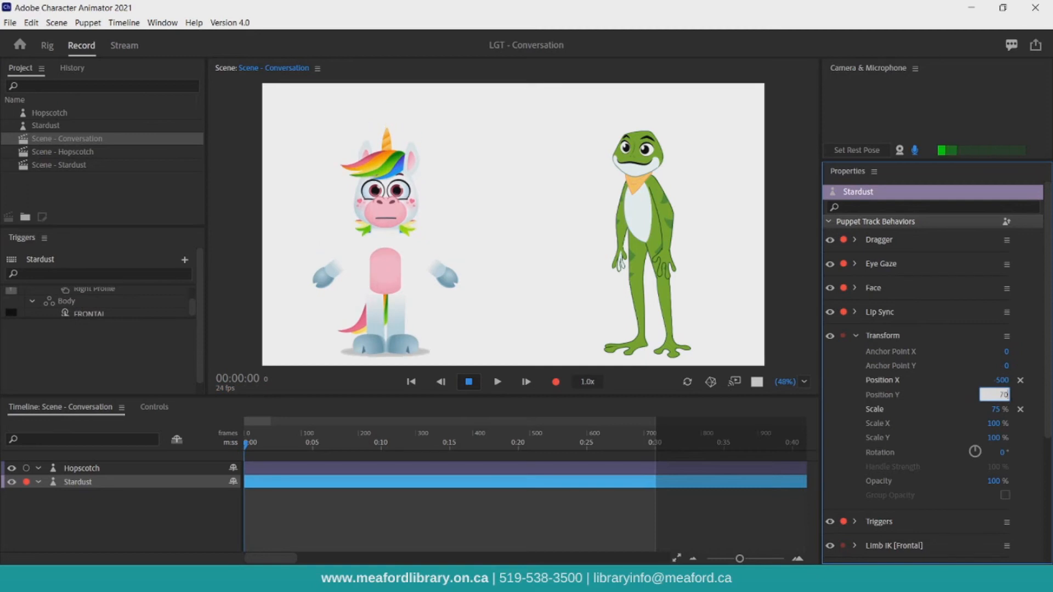
Import the AdobeStock_332829173 library image and add it to the Scene - Conversation timeline as a background.
click(7, 23)
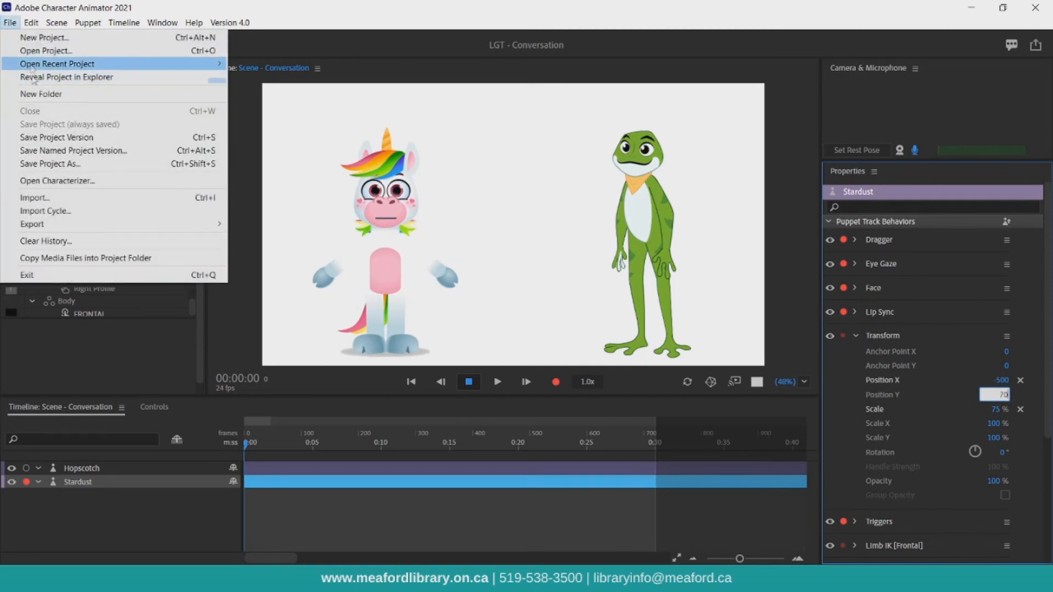
click(44, 199)
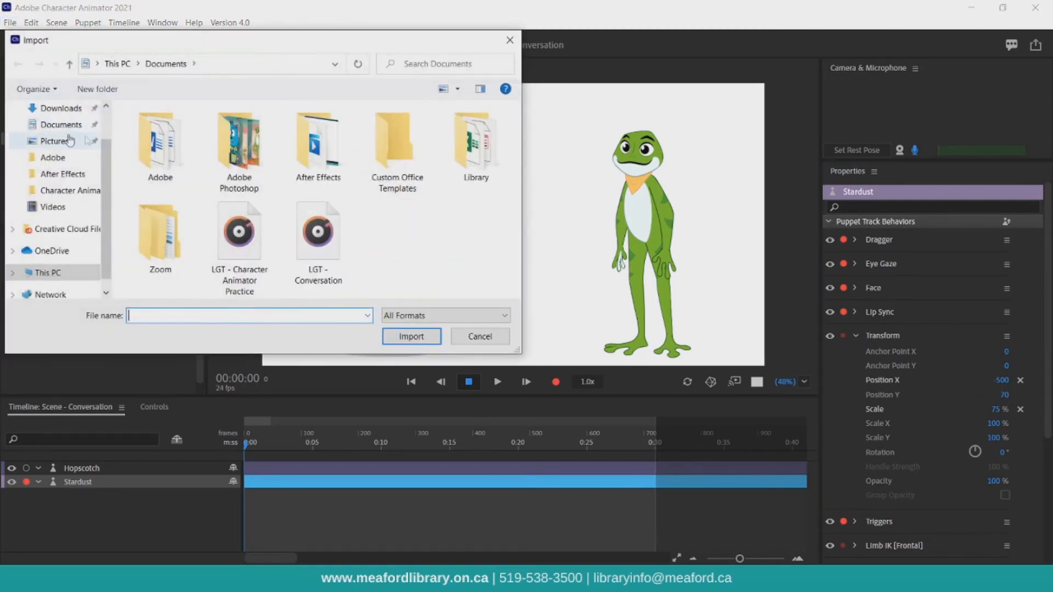
click(61, 152)
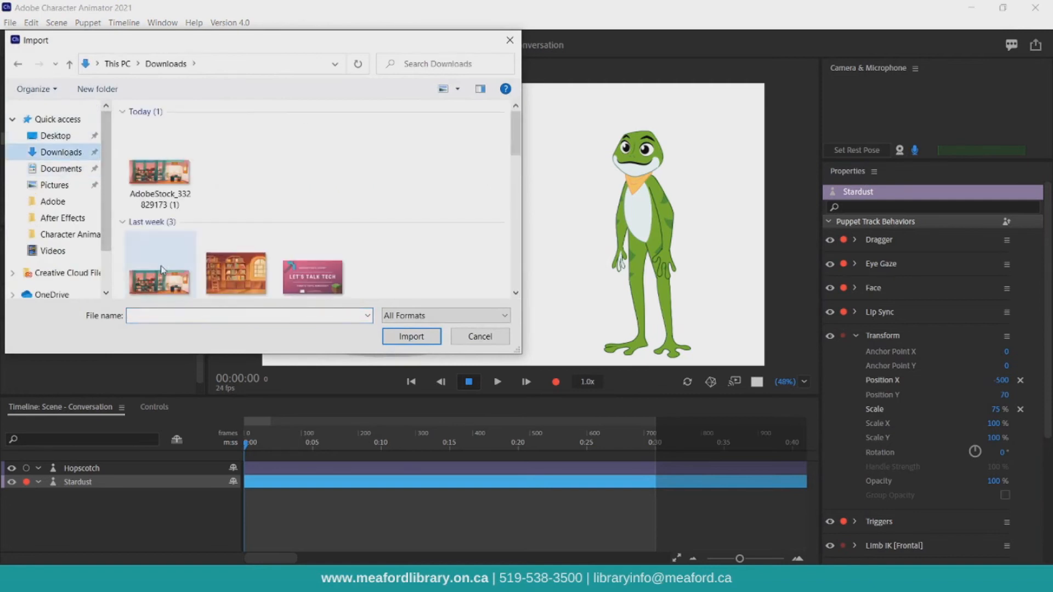
double_click(135, 239)
drag(60, 113, 94, 497)
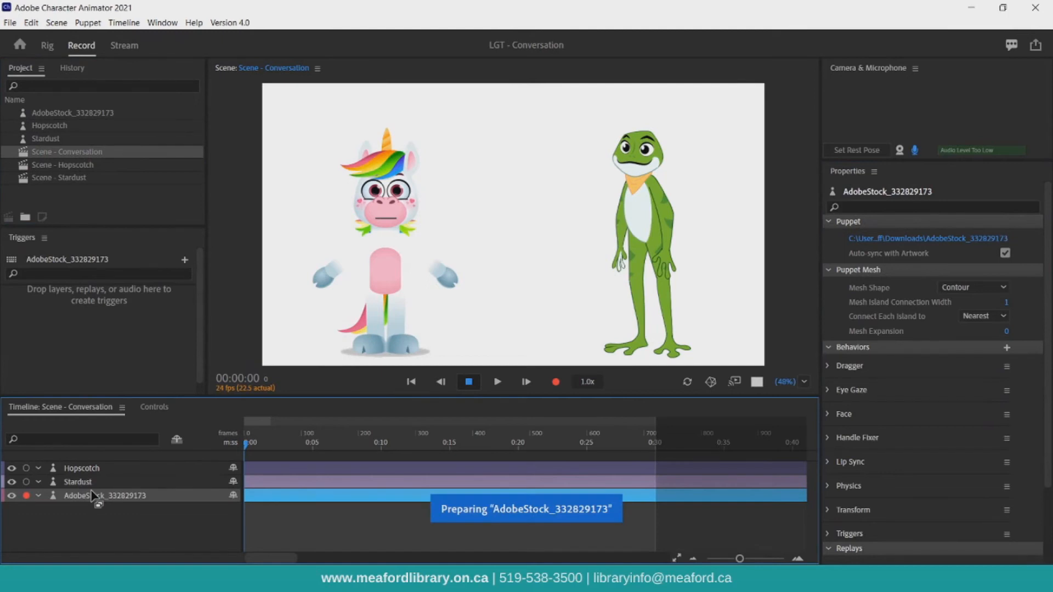
Set the background image's scale to 45%.
click(993, 434)
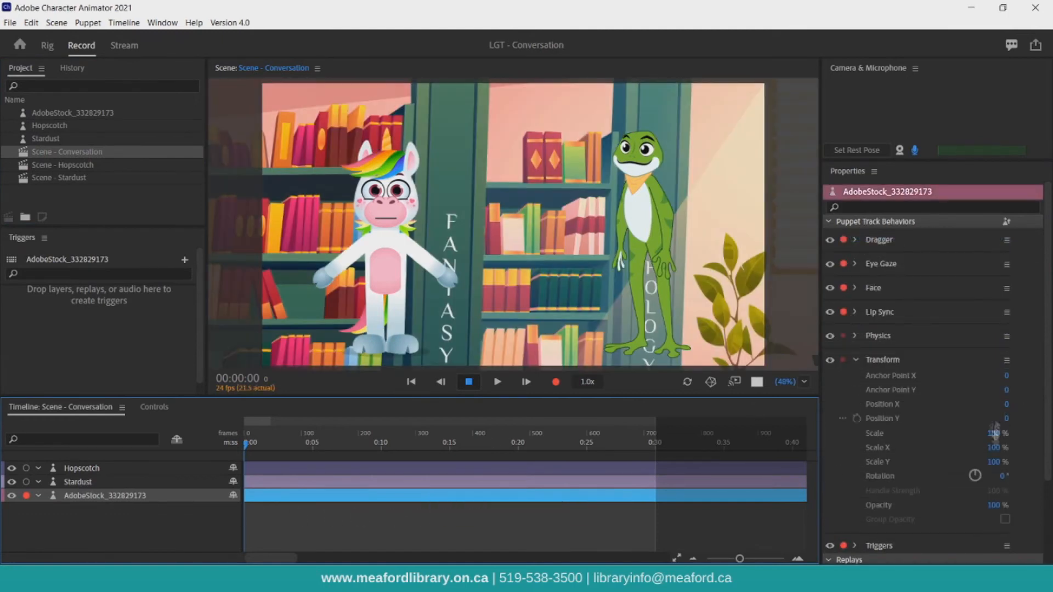
key(BackSpace)
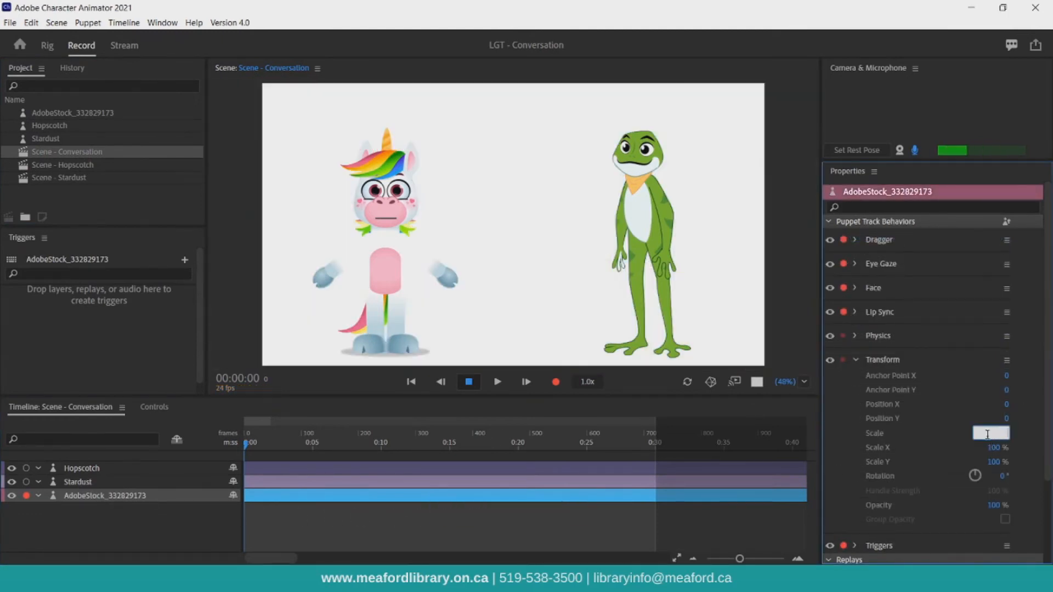
text(45)
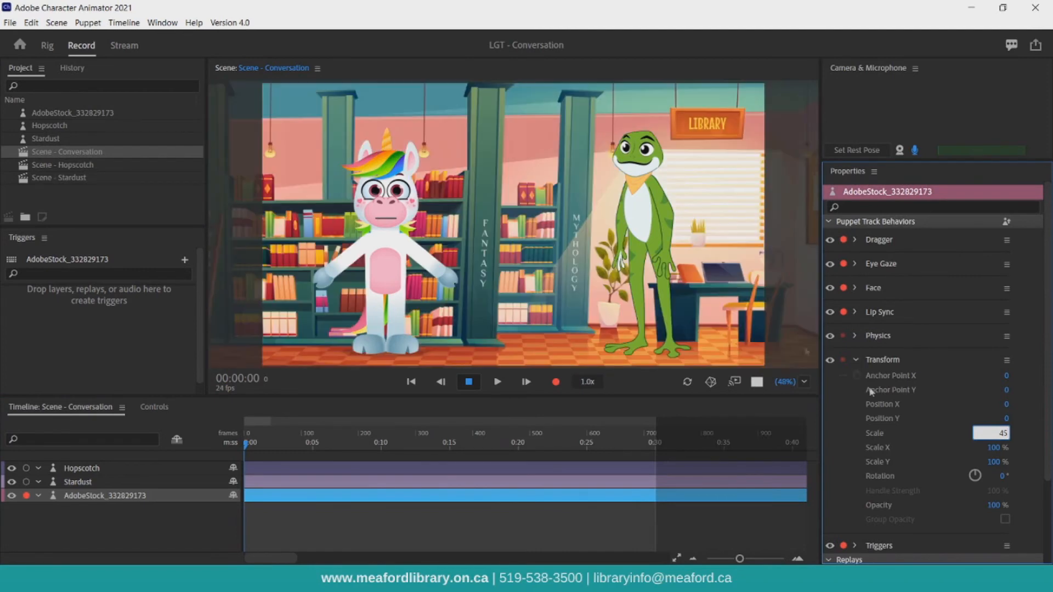
Record and play back a test take of Hopscotch driven by camera input.
click(92, 469)
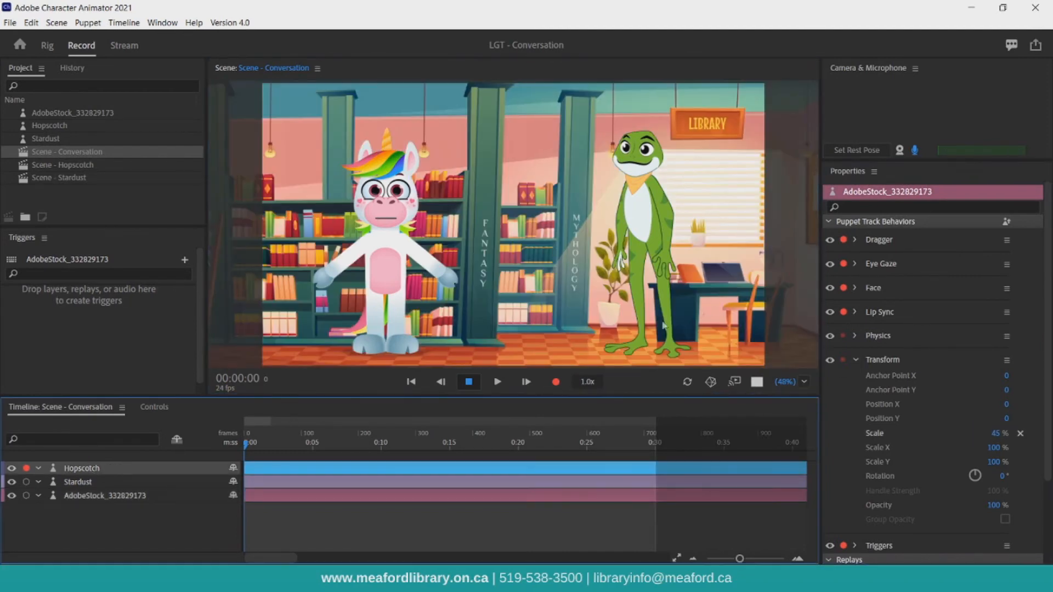
click(900, 151)
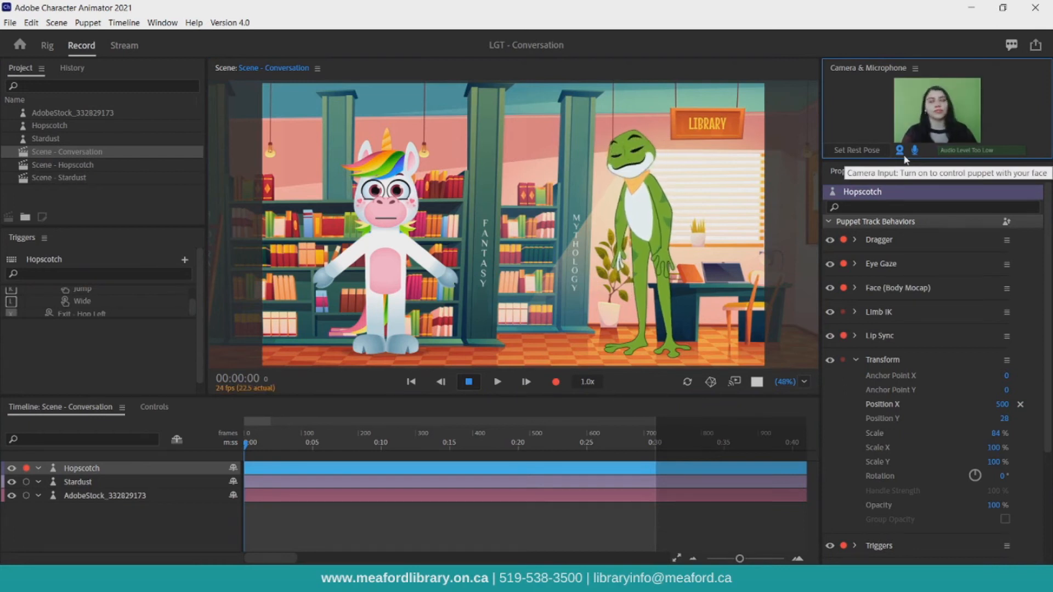
click(411, 382)
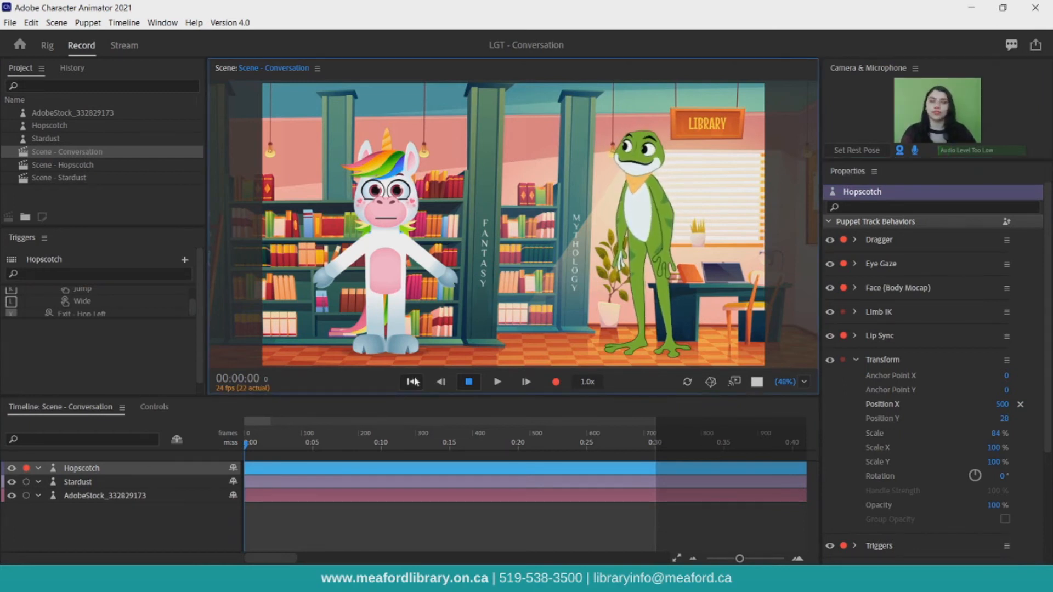
click(554, 383)
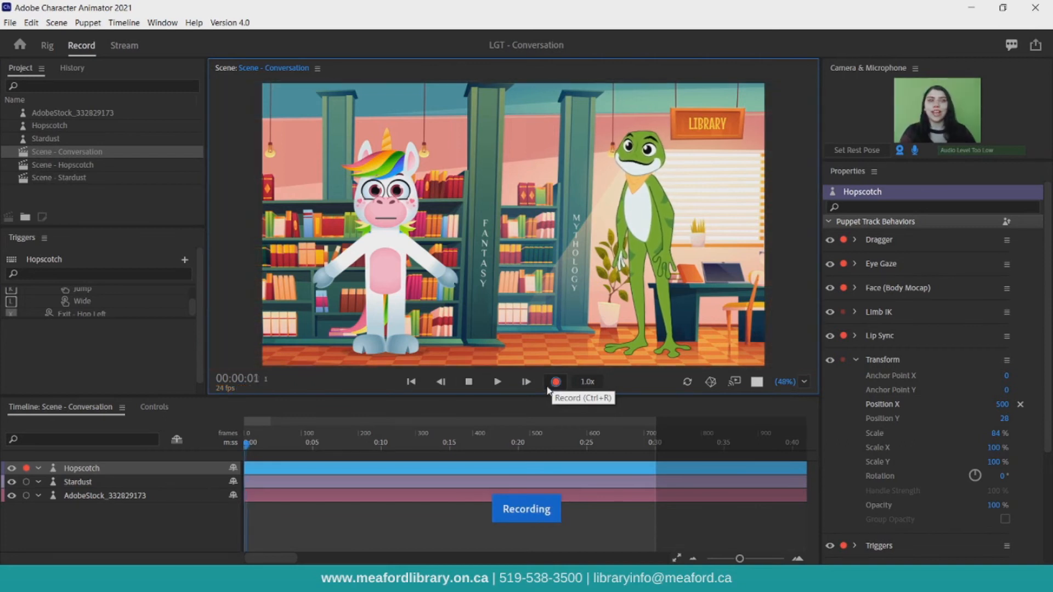
click(470, 383)
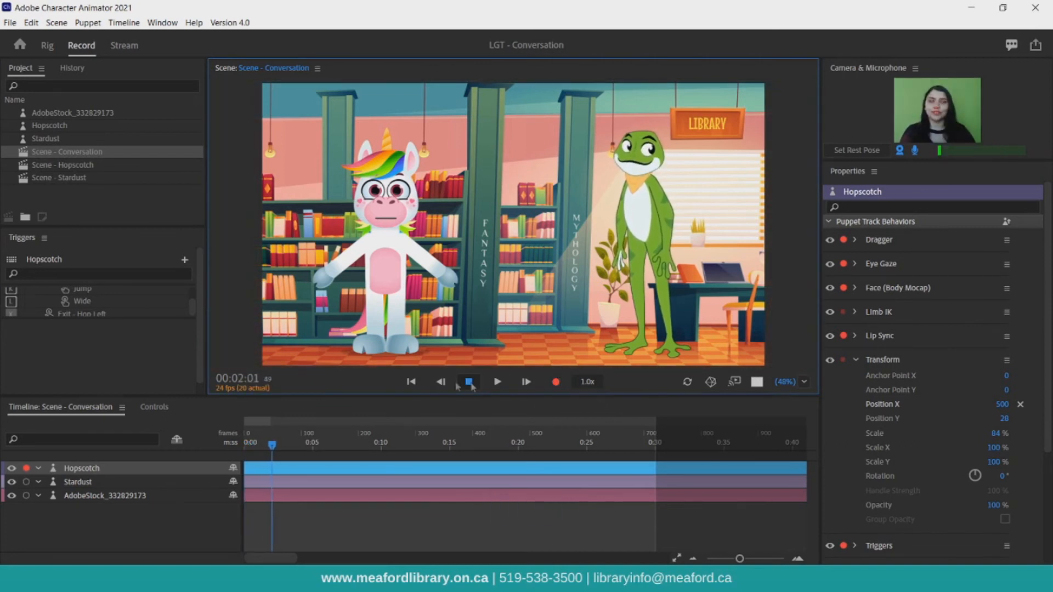
click(414, 384)
click(496, 384)
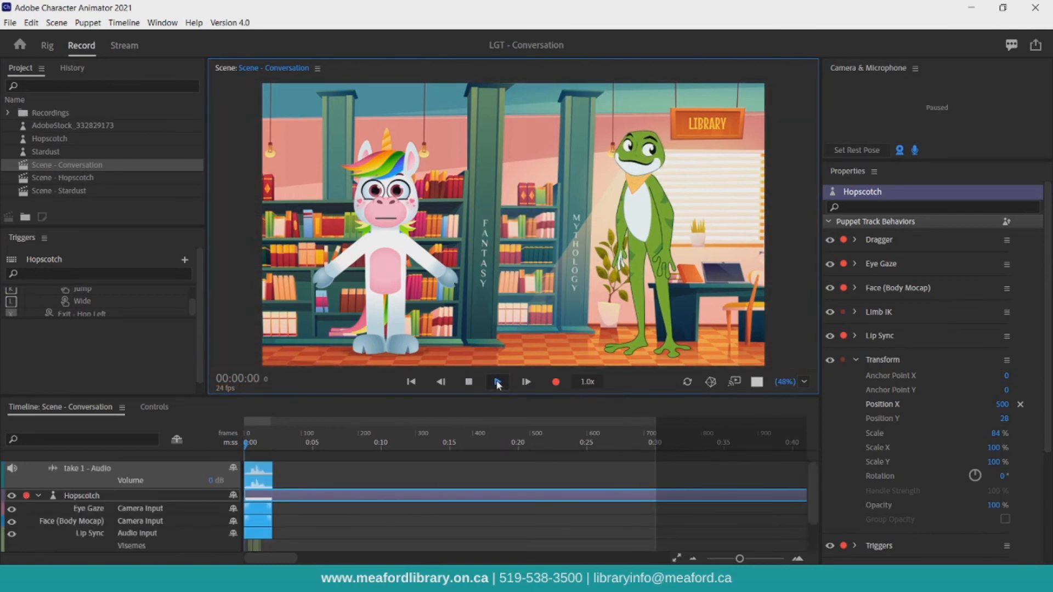
click(469, 382)
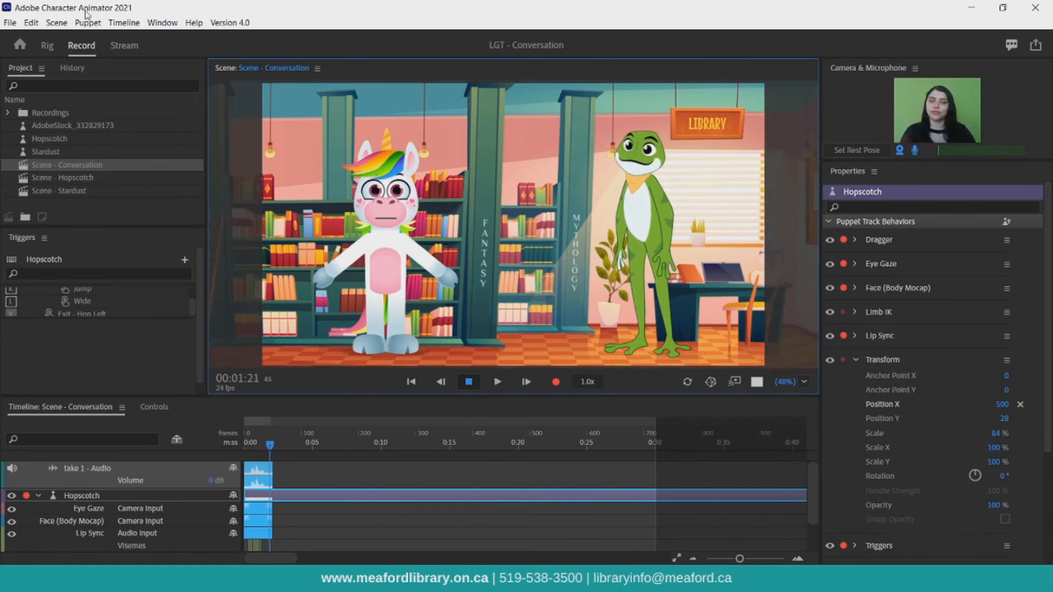
Undo the recorded test take and turn camera input off.
key(ctrl+z)
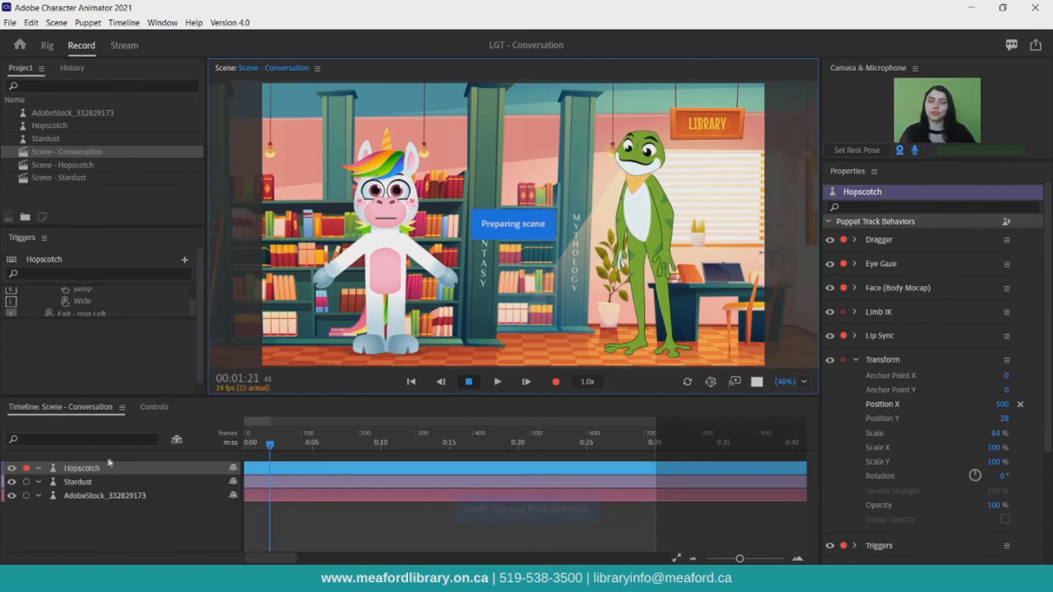
click(94, 481)
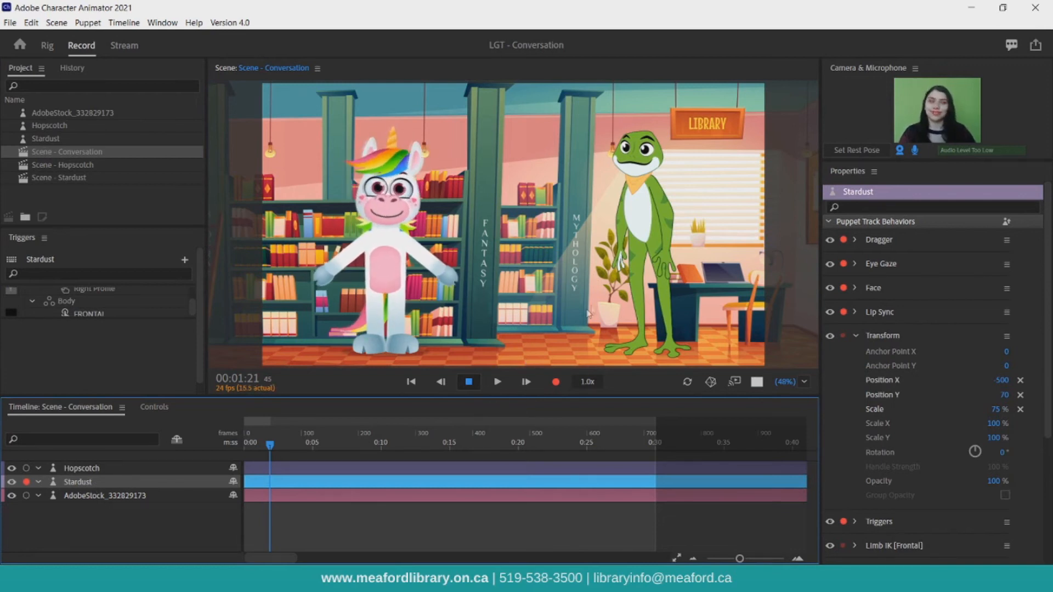
click(899, 150)
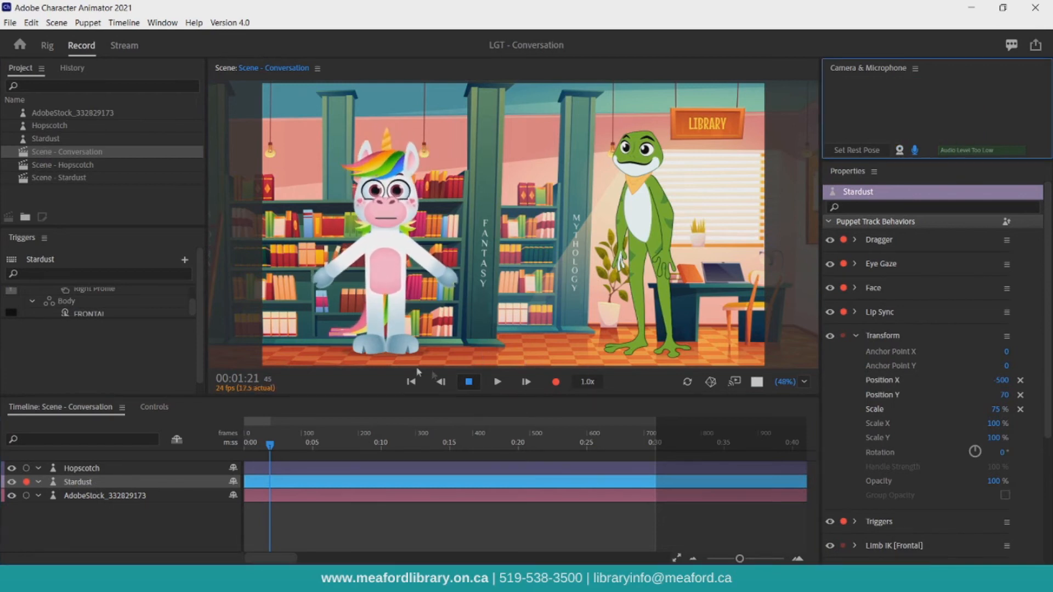
Import the LGT - Conversation audio file from Documents and add it to the scene timeline.
click(15, 25)
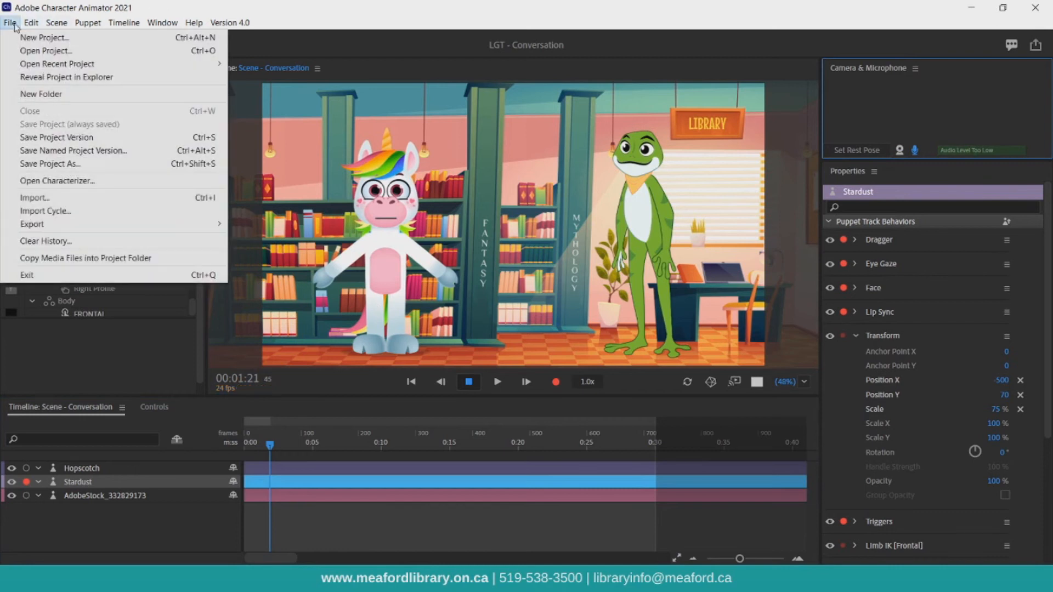
click(44, 198)
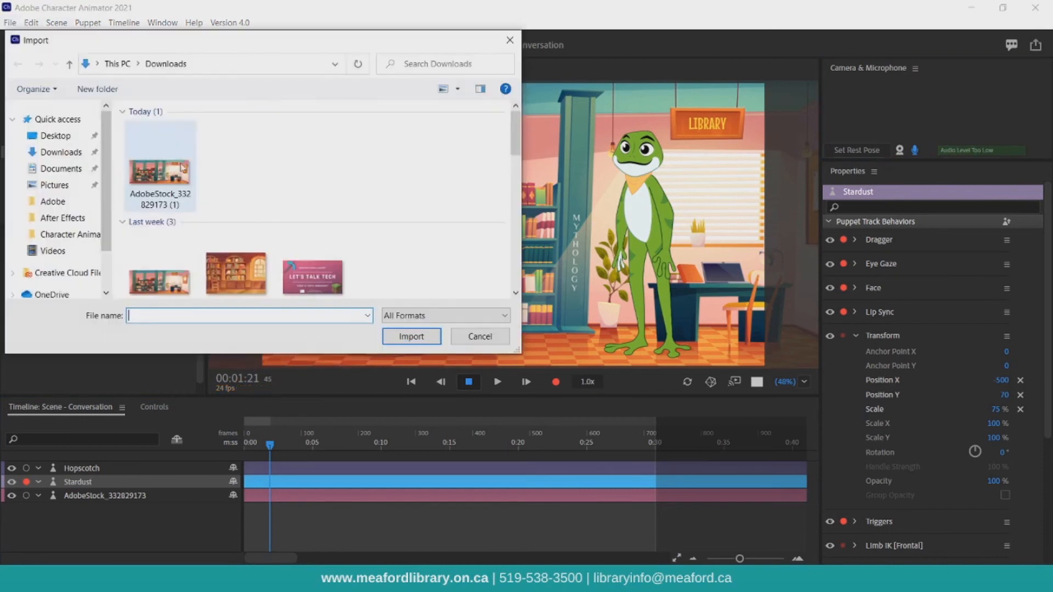
click(60, 168)
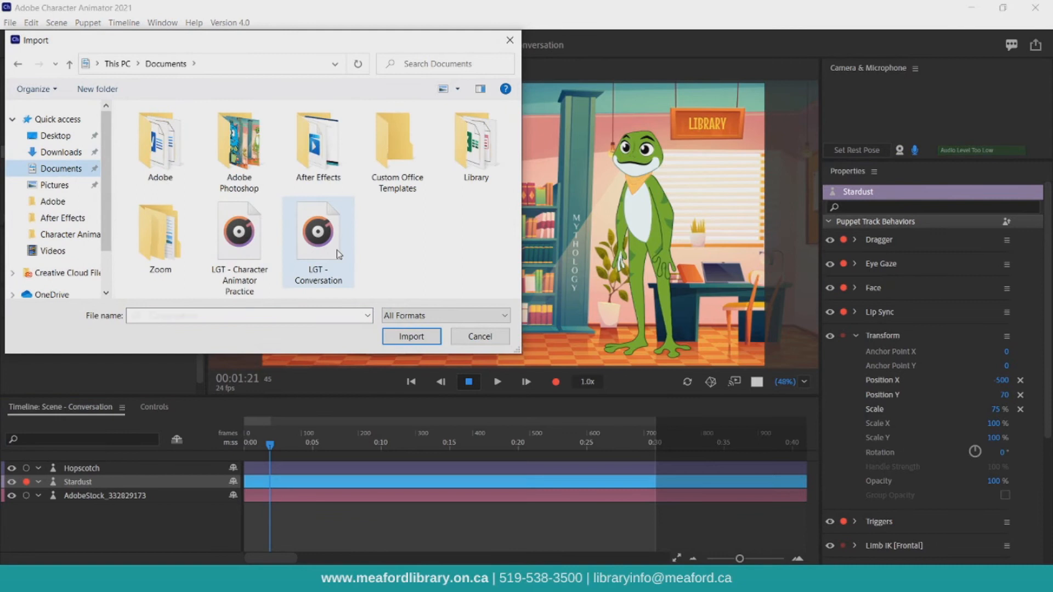
double_click(318, 241)
drag(81, 113, 112, 466)
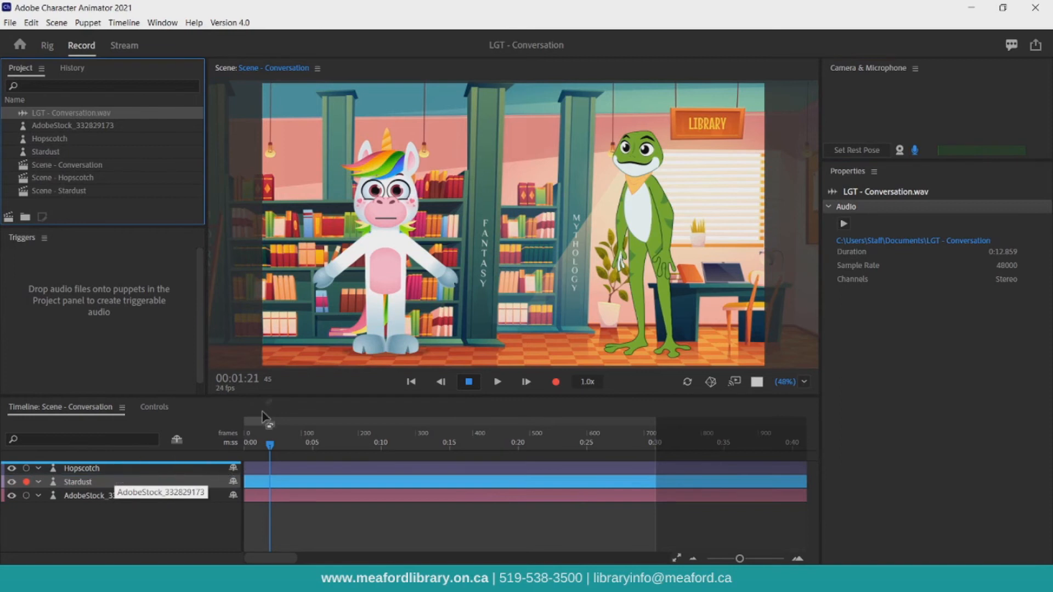
drag(265, 409, 265, 408)
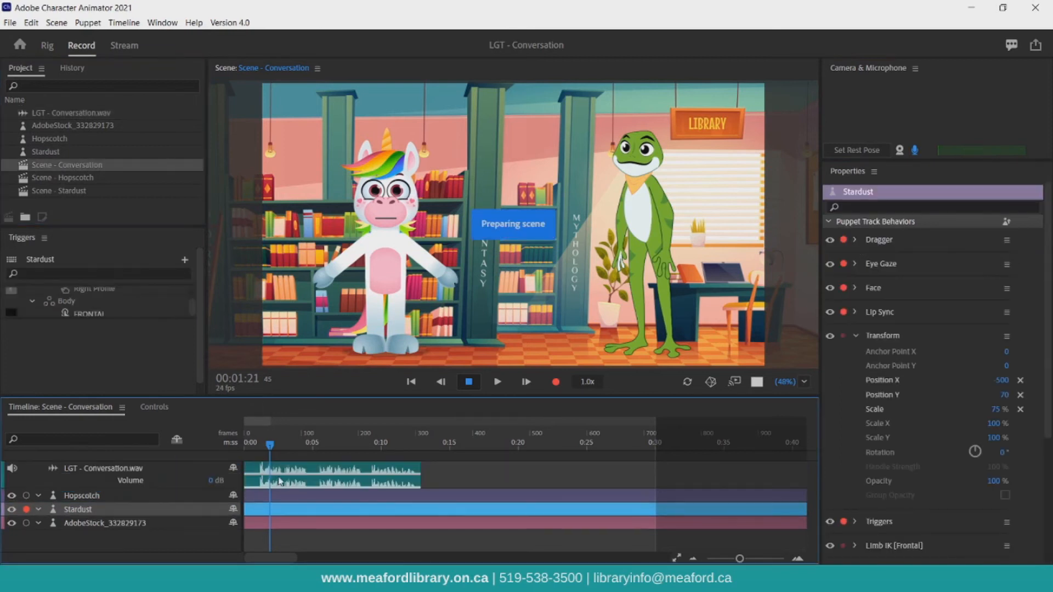
Trim the end of the audio clip so it stops at about 0:05.
drag(419, 475, 321, 481)
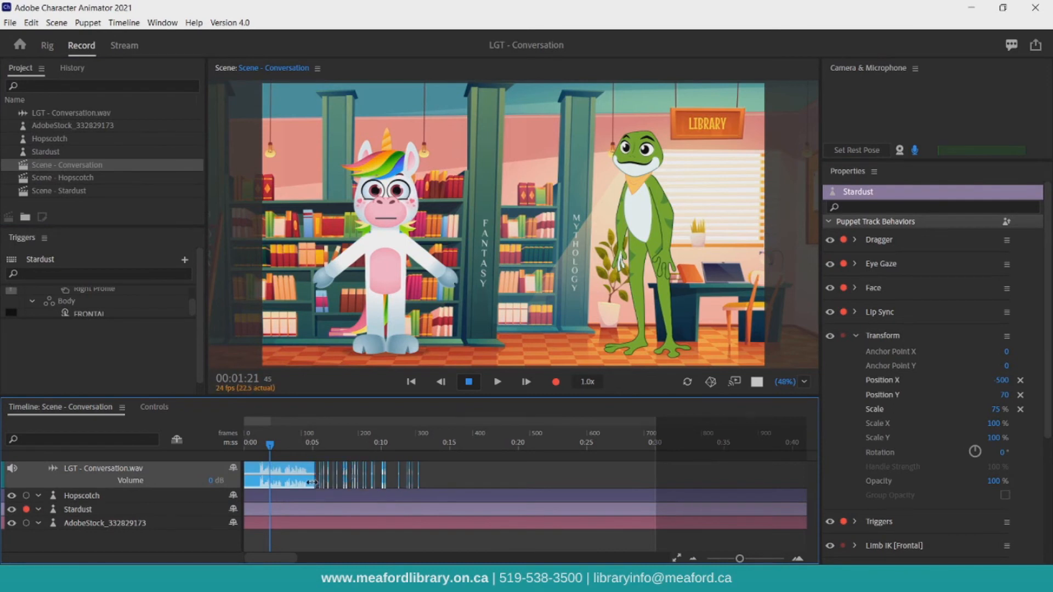
click(95, 167)
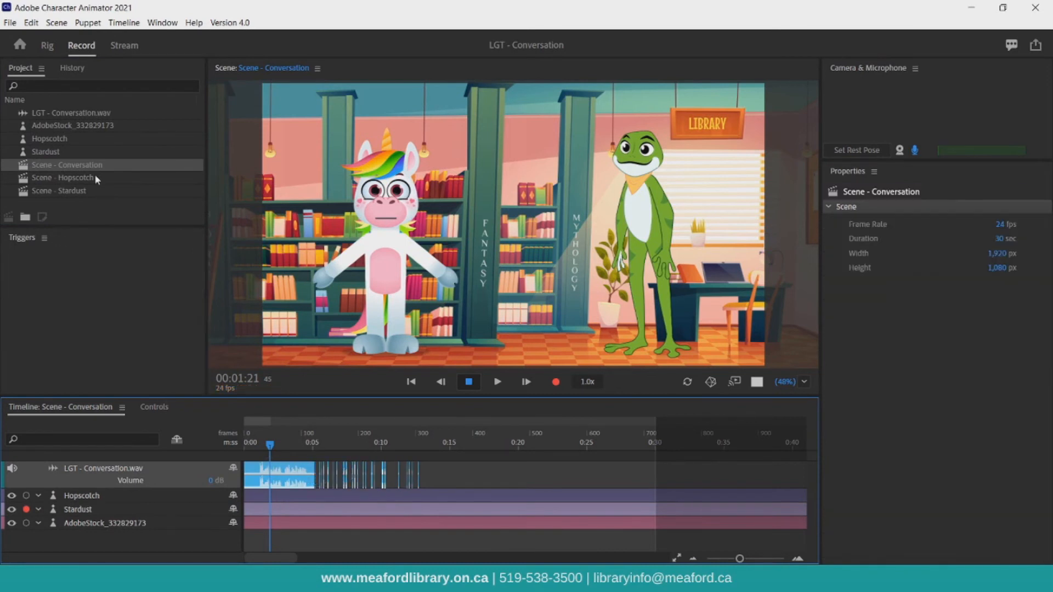
Add a second copy of the conversation audio and trim its start to about 0:09.
click(83, 113)
drag(225, 481, 371, 481)
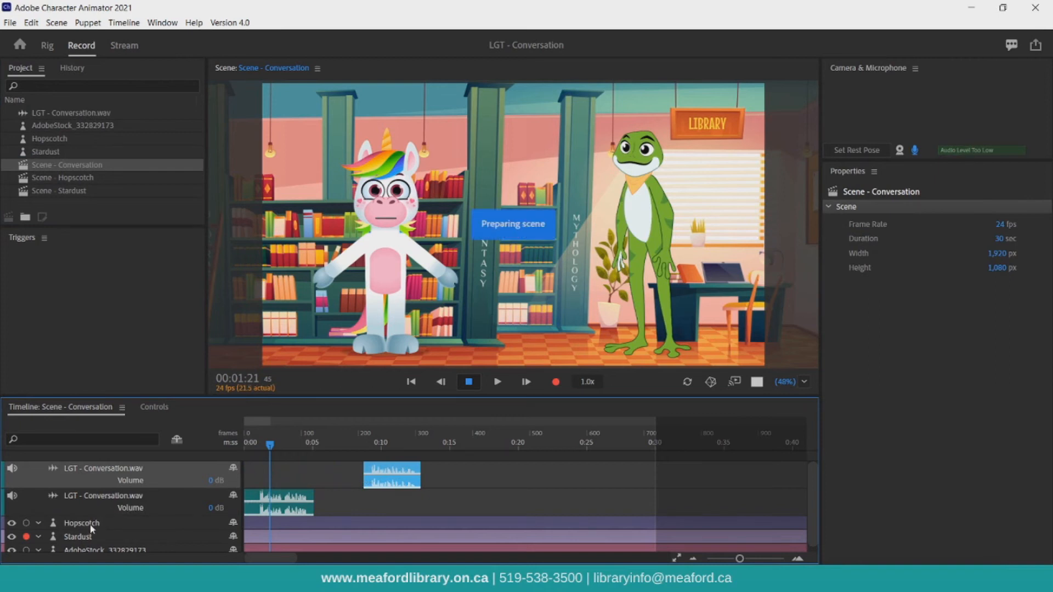
Compute a lip sync take for Hopscotch from the scene audio.
click(116, 522)
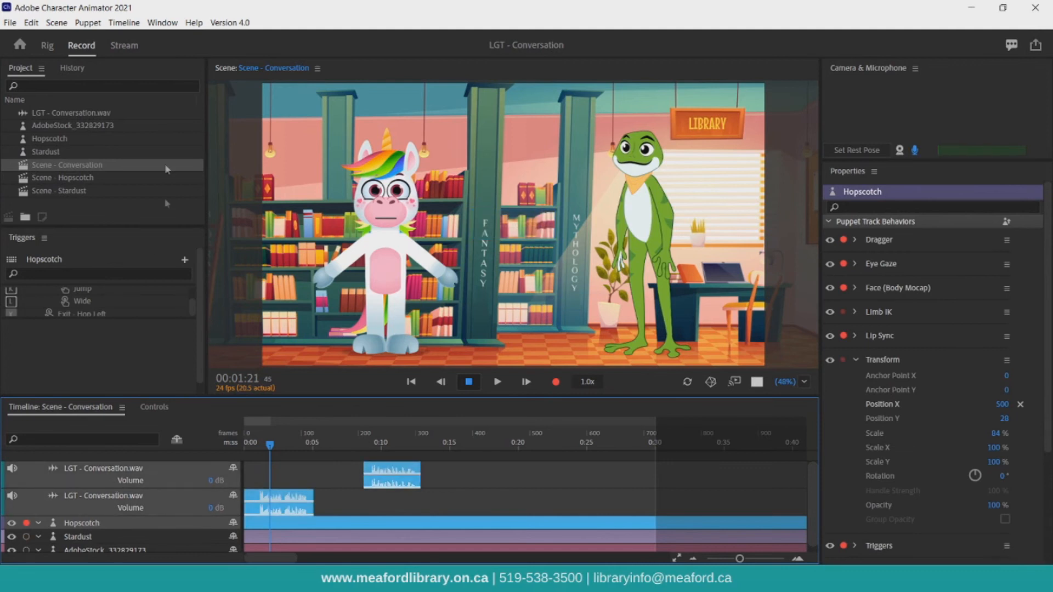
click(124, 23)
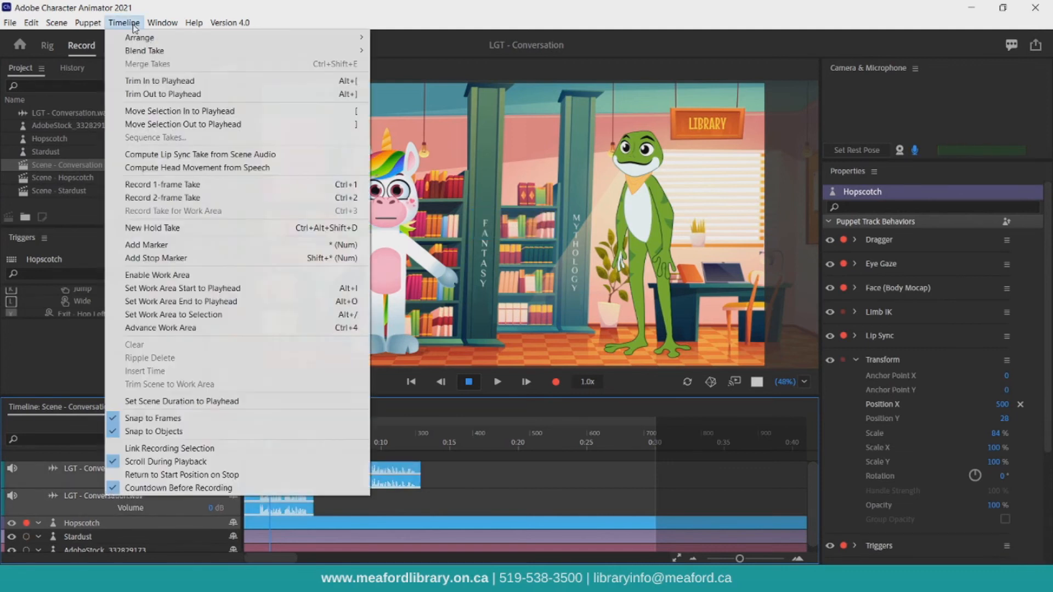
click(185, 153)
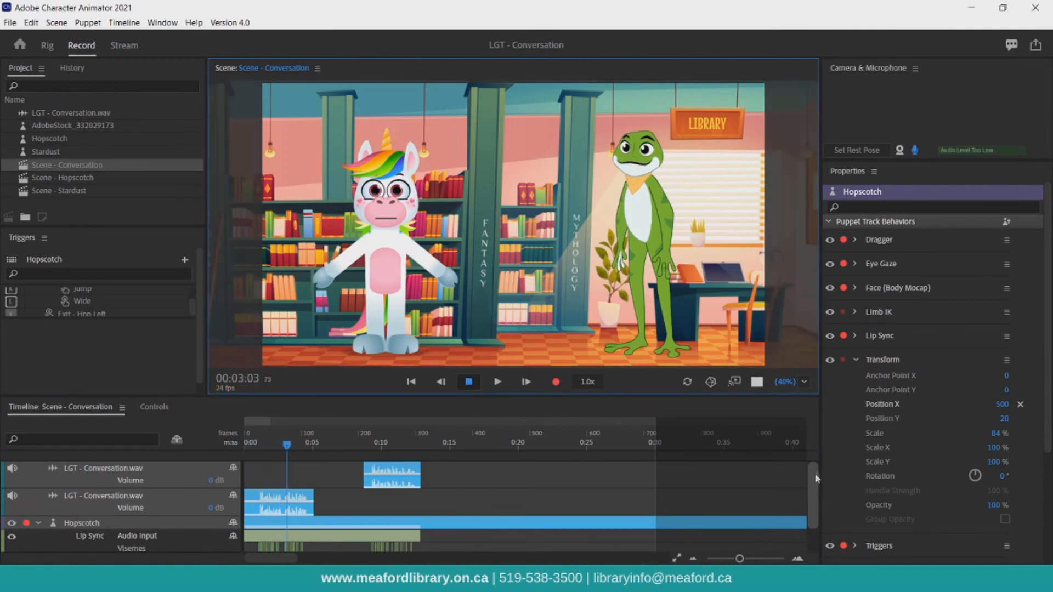
Add a third copy of the conversation audio and trim it to run from about 0:05 to 0:10.
drag(814, 501, 814, 523)
click(141, 535)
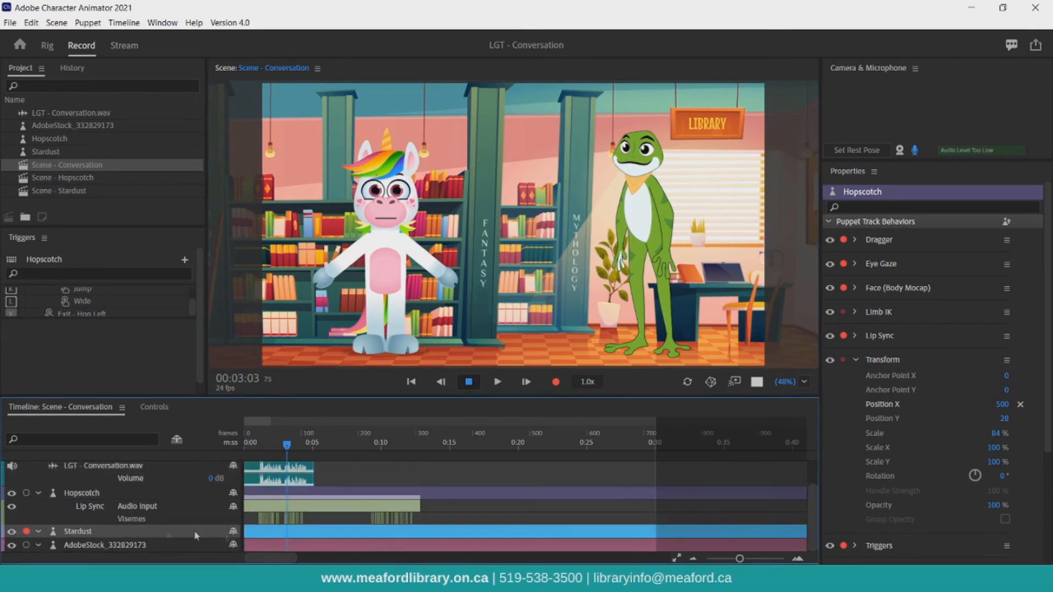
drag(77, 113, 240, 534)
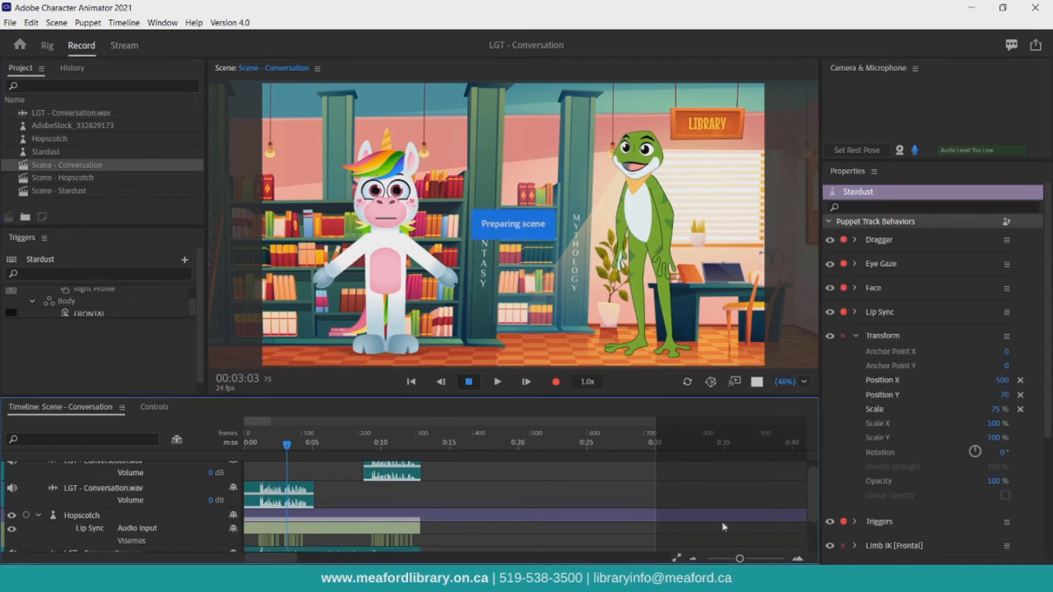
drag(814, 507, 812, 550)
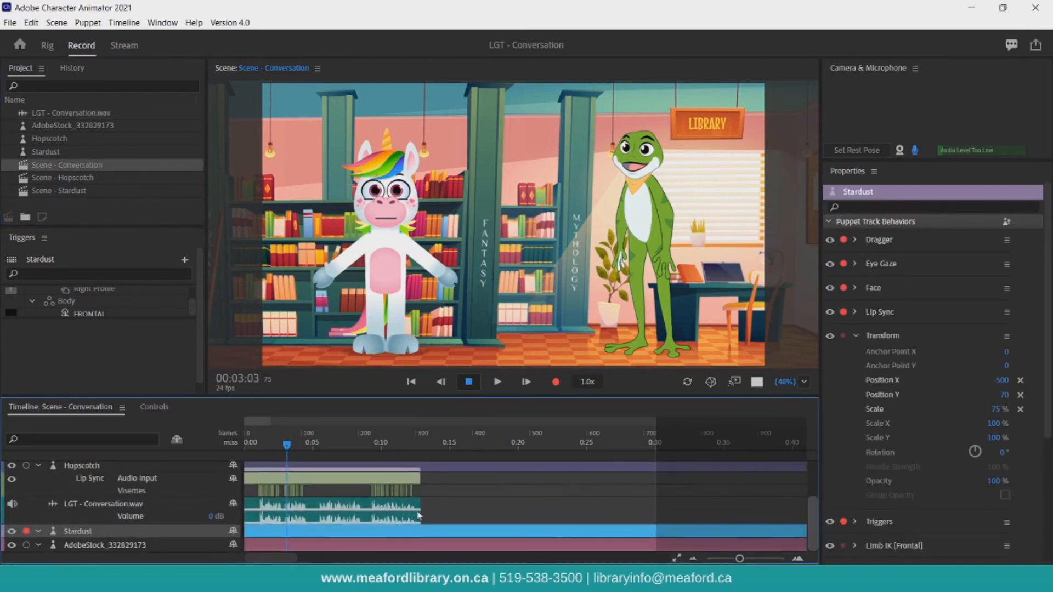
drag(421, 508, 374, 505)
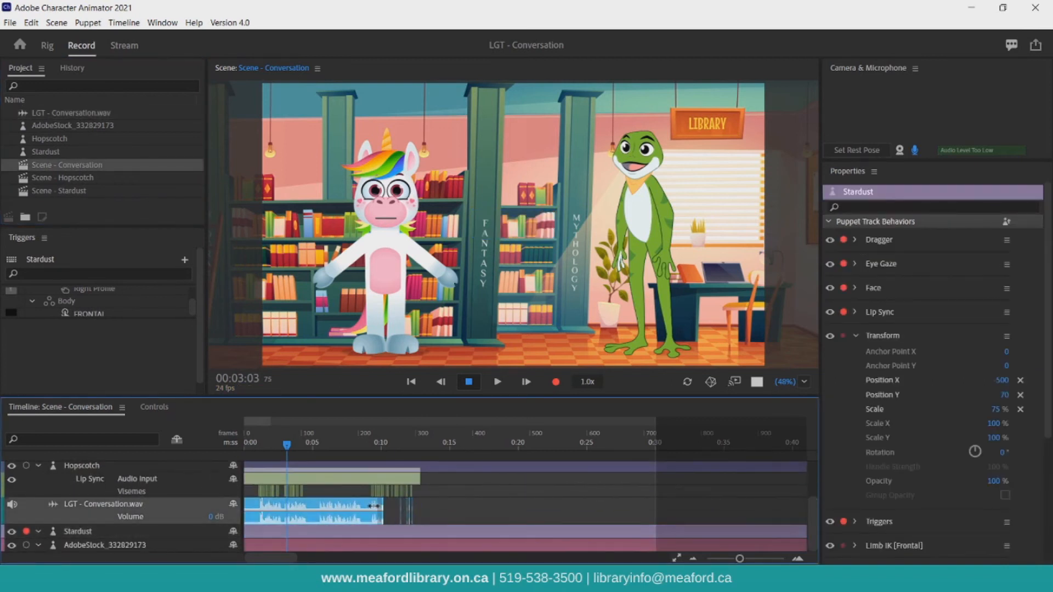
click(242, 516)
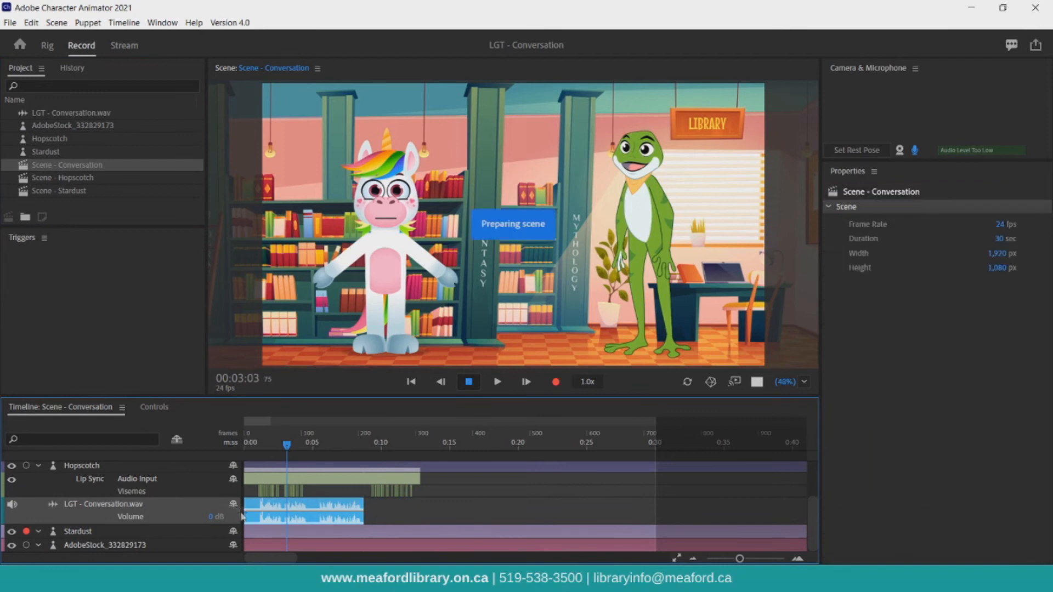
drag(241, 513, 307, 515)
Compute a lip sync take for Stardust from the scene audio.
click(139, 534)
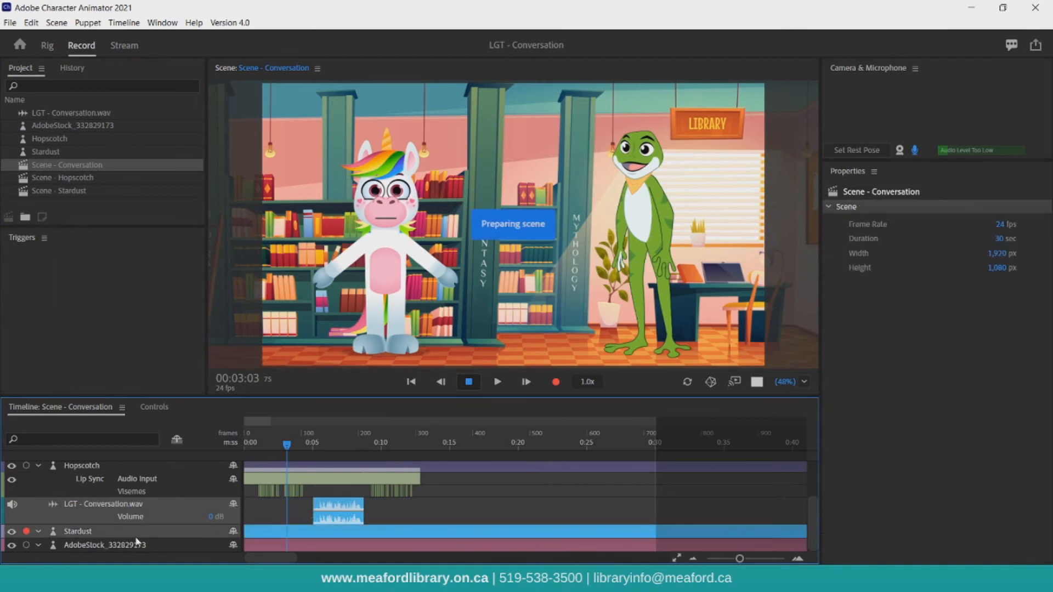
click(116, 26)
click(167, 157)
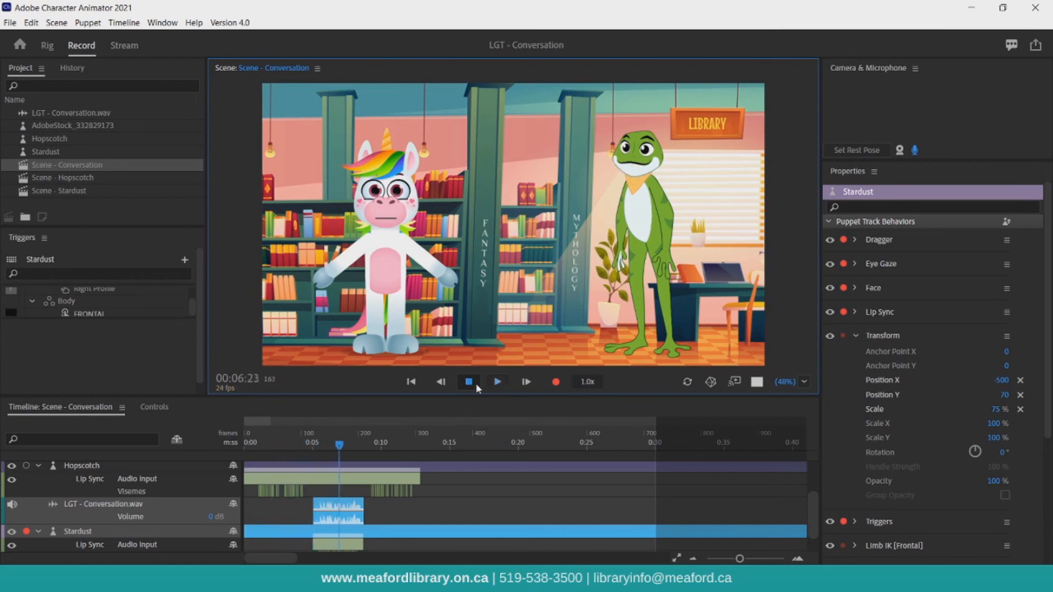
Rewind, select Hopscotch, enable the camera, set the rest pose, and record a take dragging Hopscotch's hand in a wave.
click(410, 383)
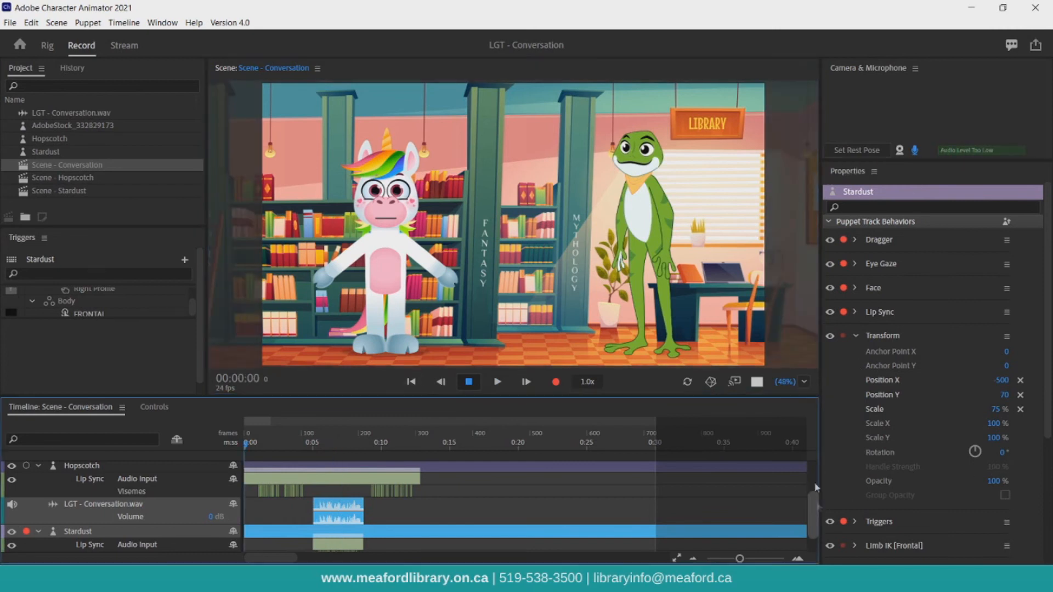
scroll(416, 497, up, 2)
click(133, 522)
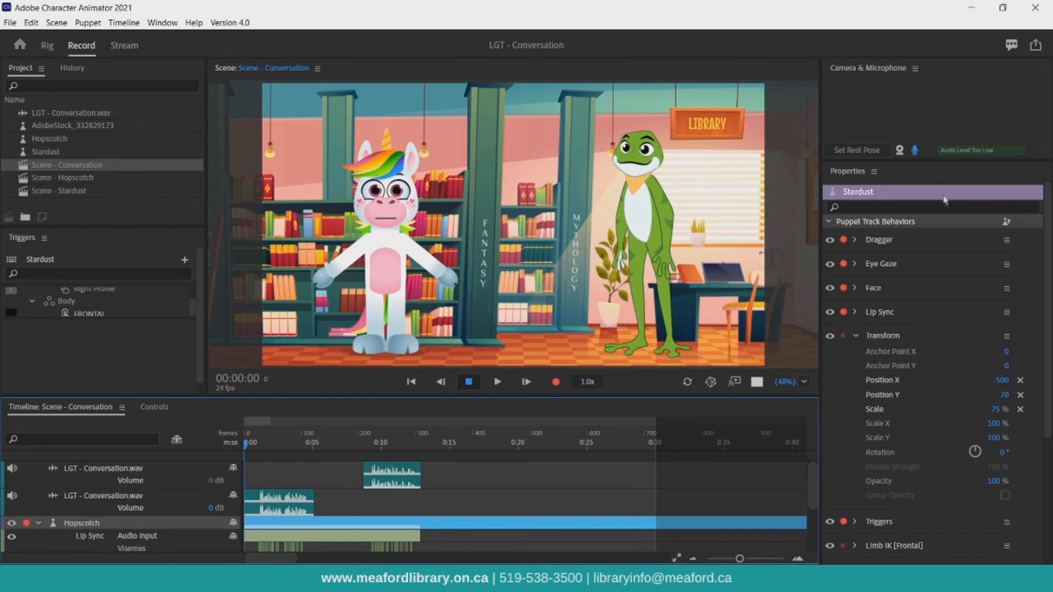
click(899, 151)
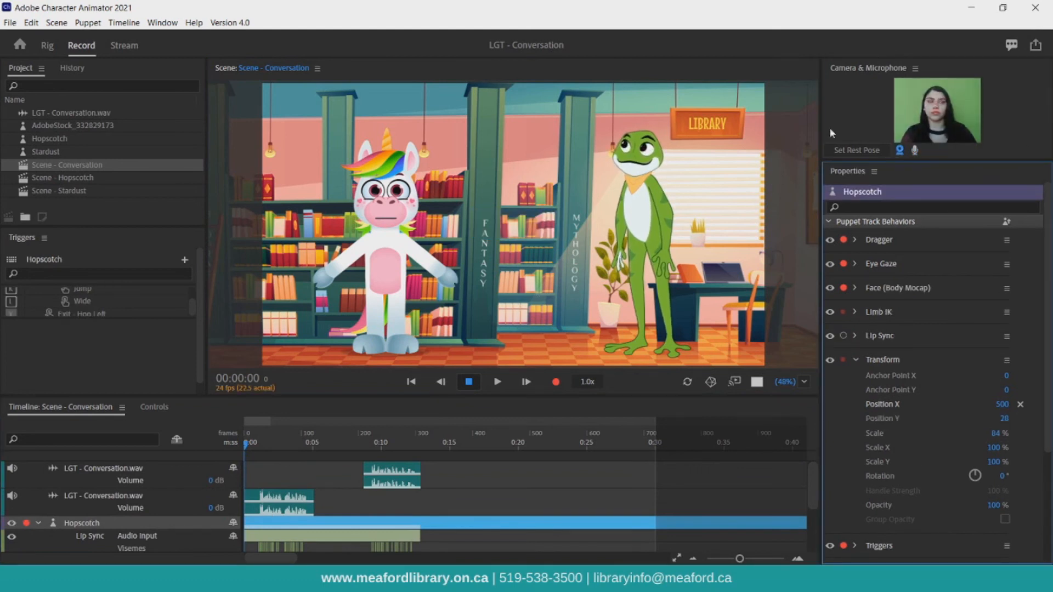
click(840, 151)
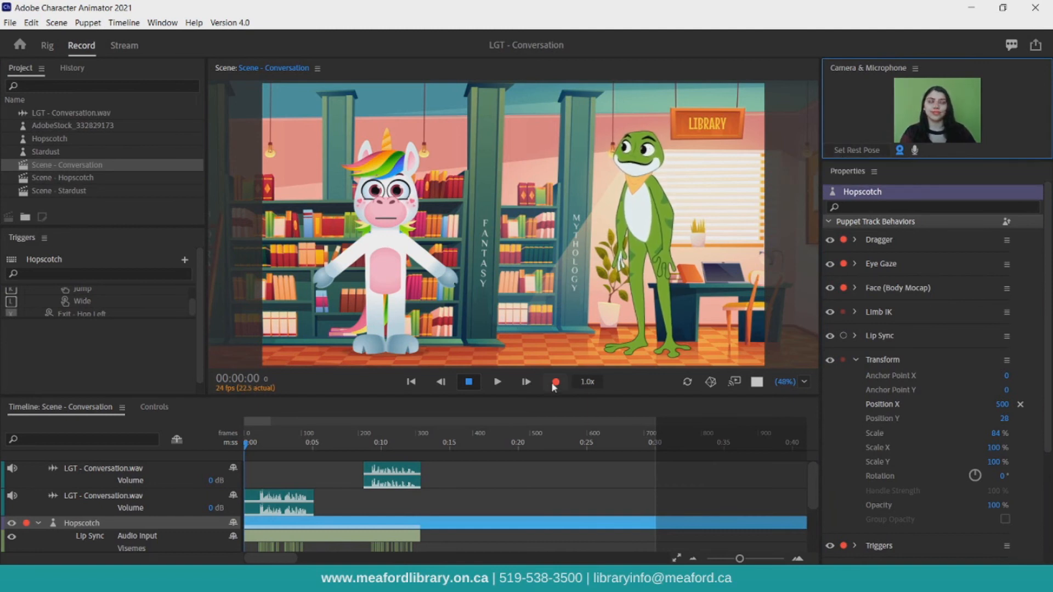
drag(621, 262, 607, 201)
key(ctrl+r)
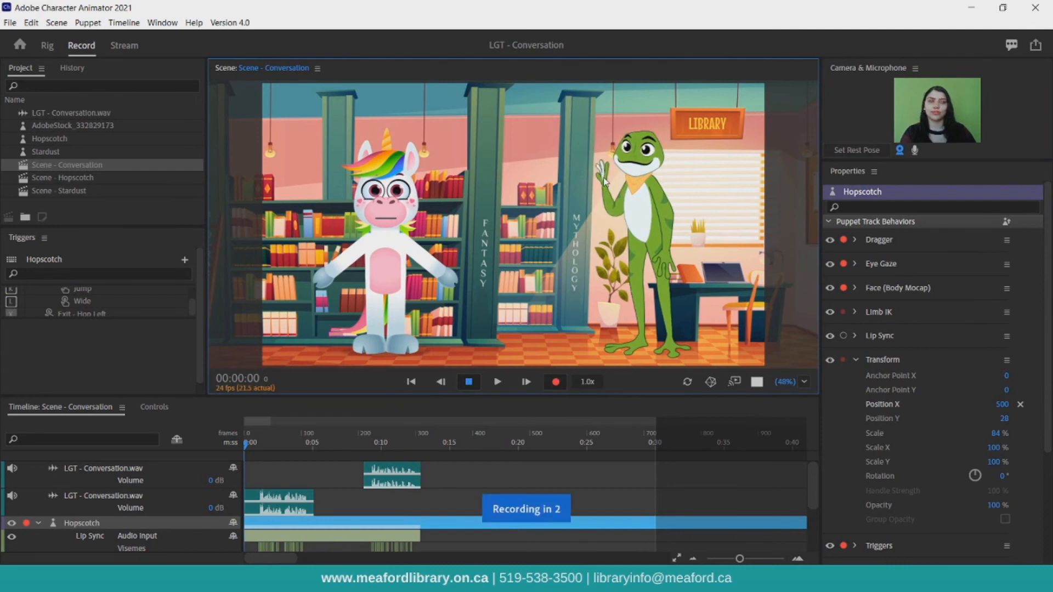
mouse_move(605, 182)
mouse_down()
mouse_move(578, 198)
mouse_move(602, 171)
mouse_move(578, 188)
mouse_move(591, 205)
mouse_move(585, 257)
mouse_move(603, 292)
mouse_up()
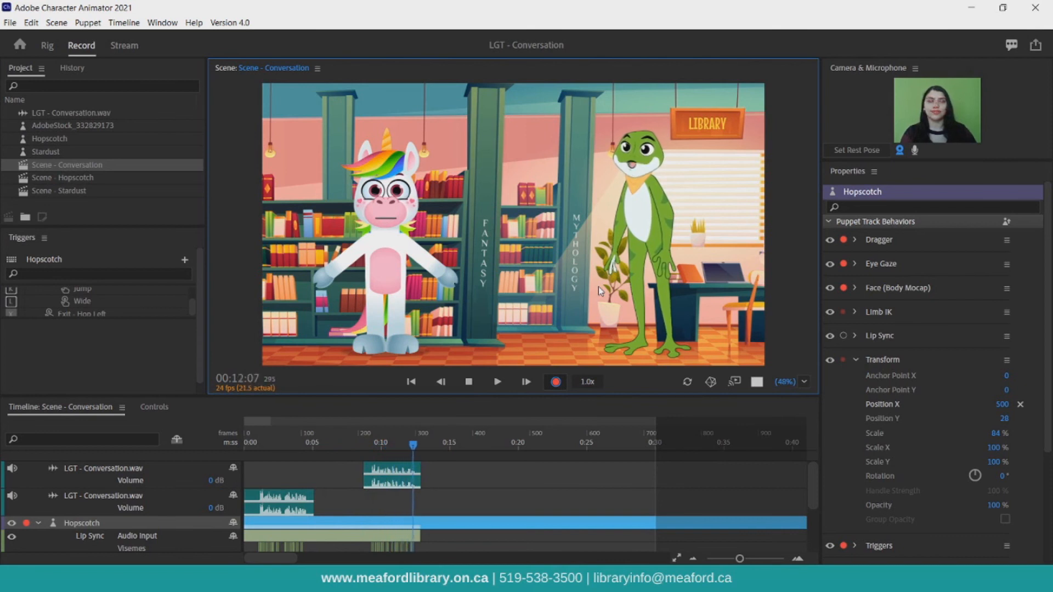
click(468, 382)
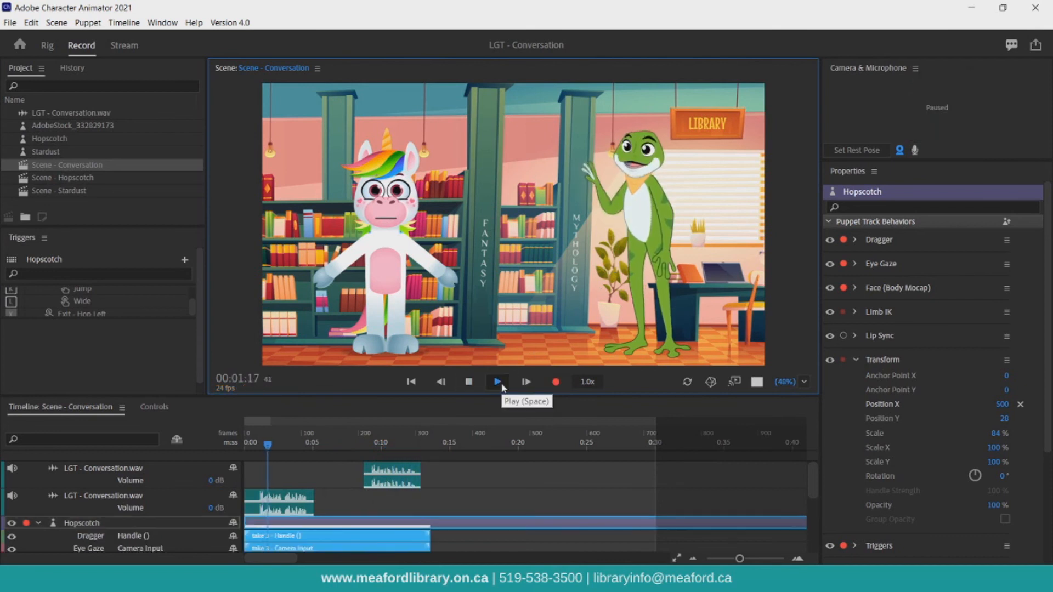
Record a camera-driven performance take for Stardust, then turn the camera off.
click(469, 385)
click(556, 382)
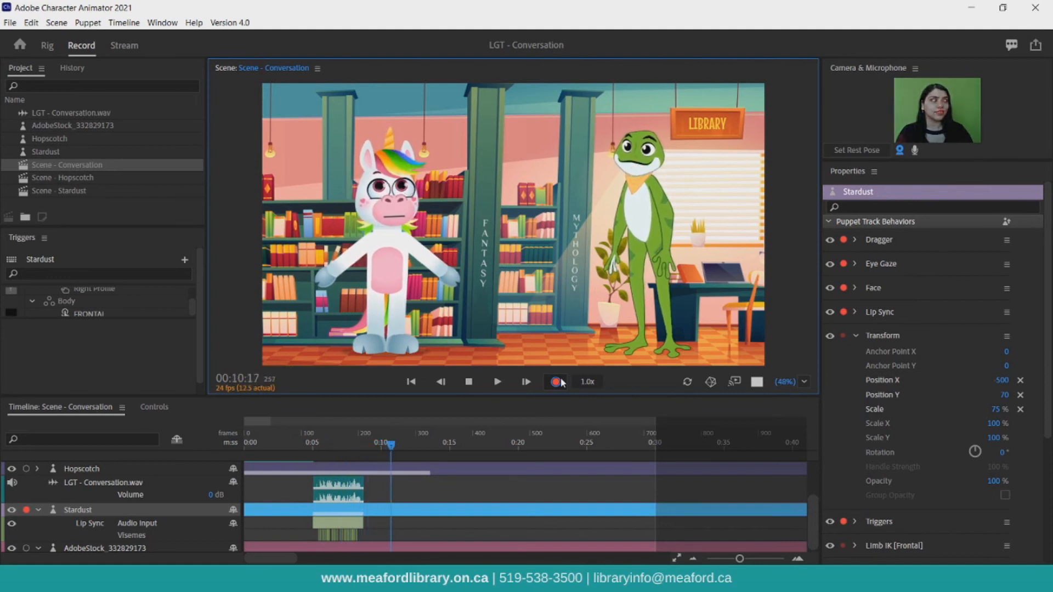
click(900, 151)
Set the work area to end at about 0:13, export the scene via Media Encoder as Scene - Conversation, and start encoding.
drag(267, 424, 432, 425)
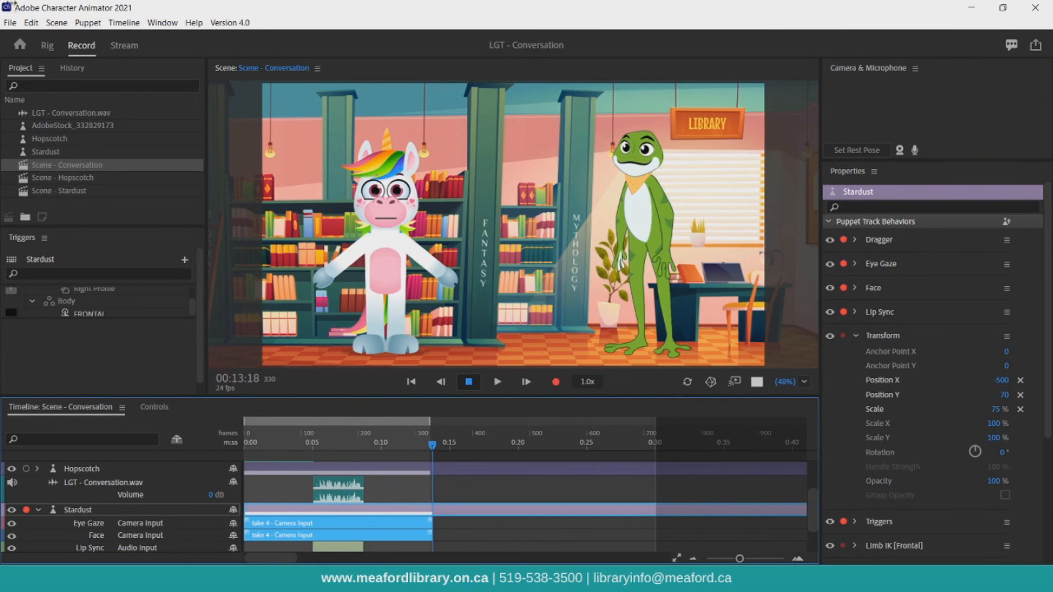
click(9, 23)
mouse_move(51, 225)
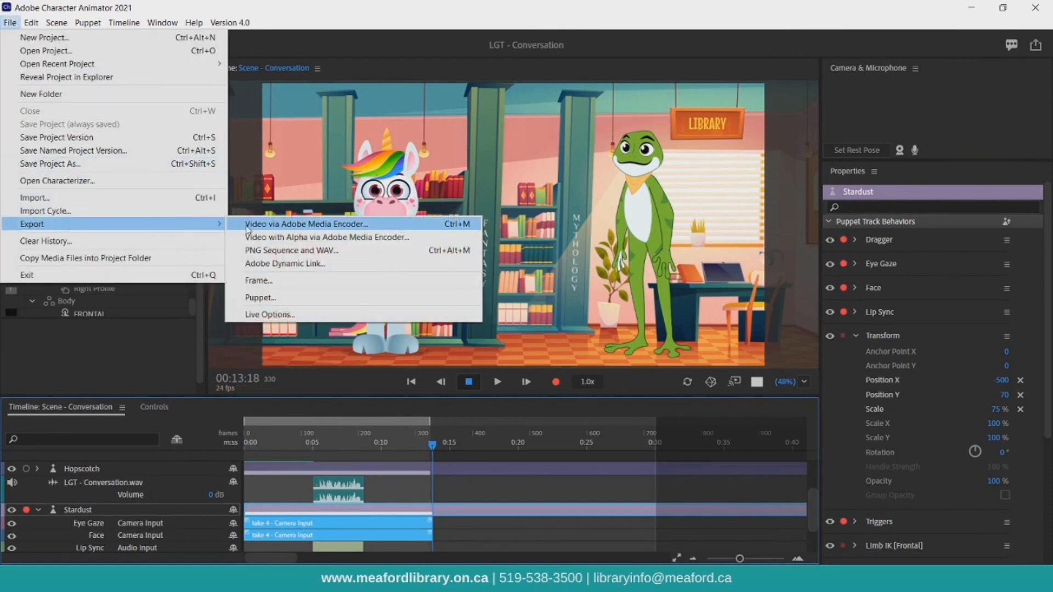
click(246, 224)
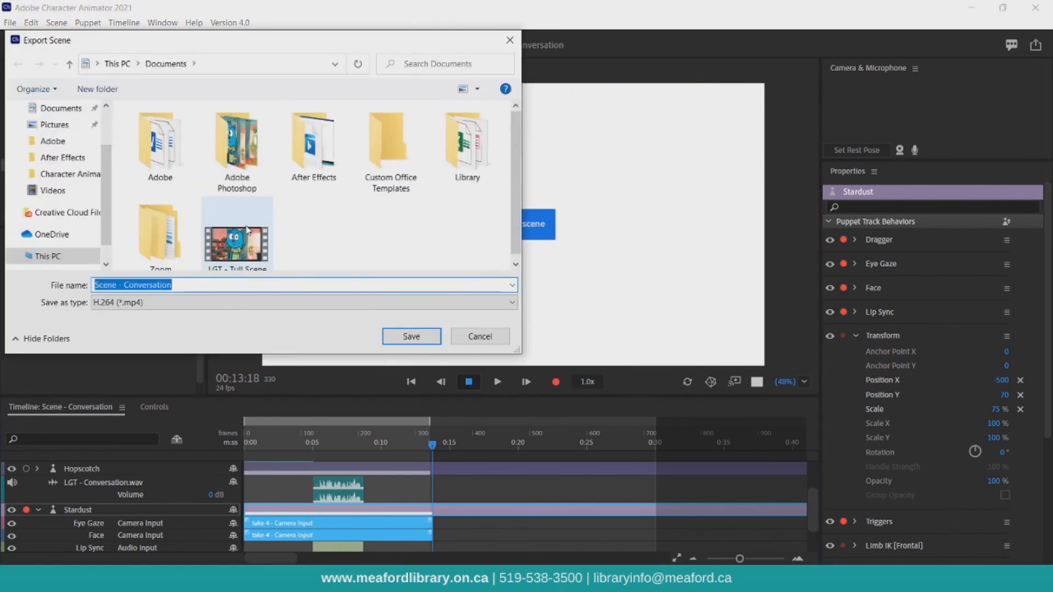
key(Return)
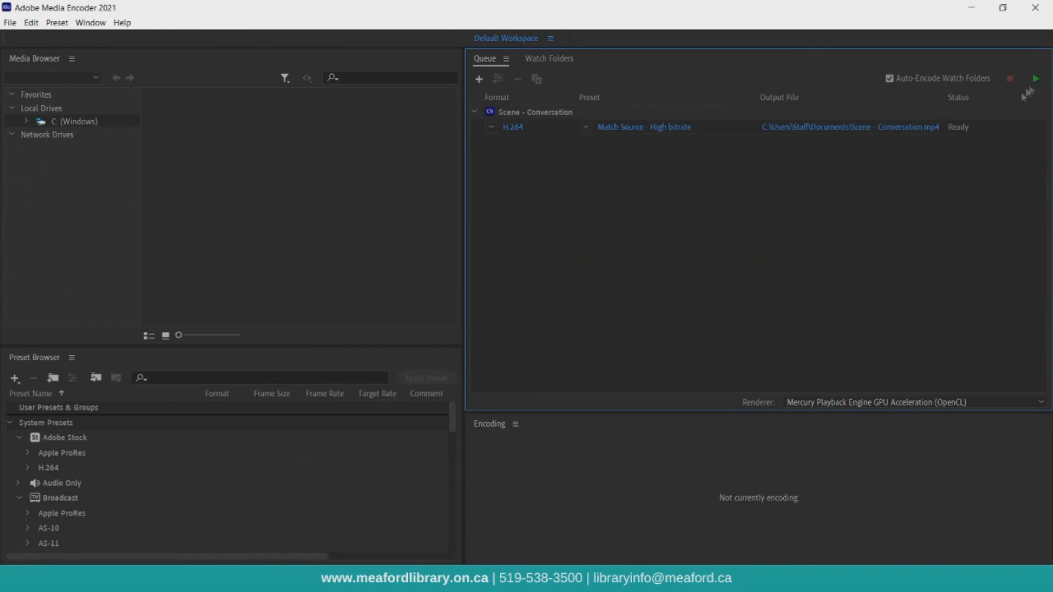
click(1036, 78)
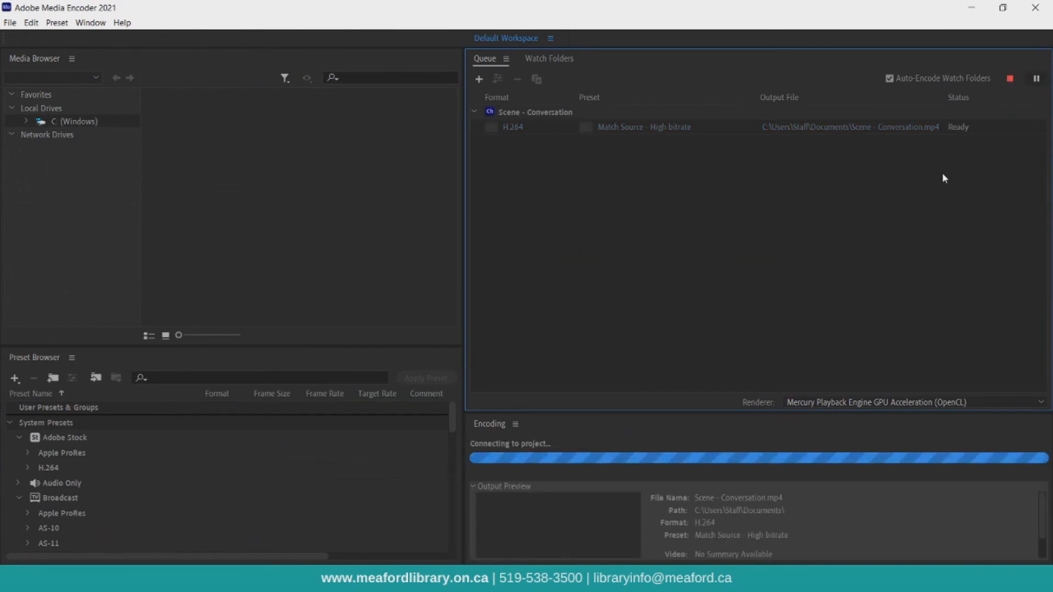
Open File Explorer and locate the exported Scene - Conversation video in Documents.
click(362, 578)
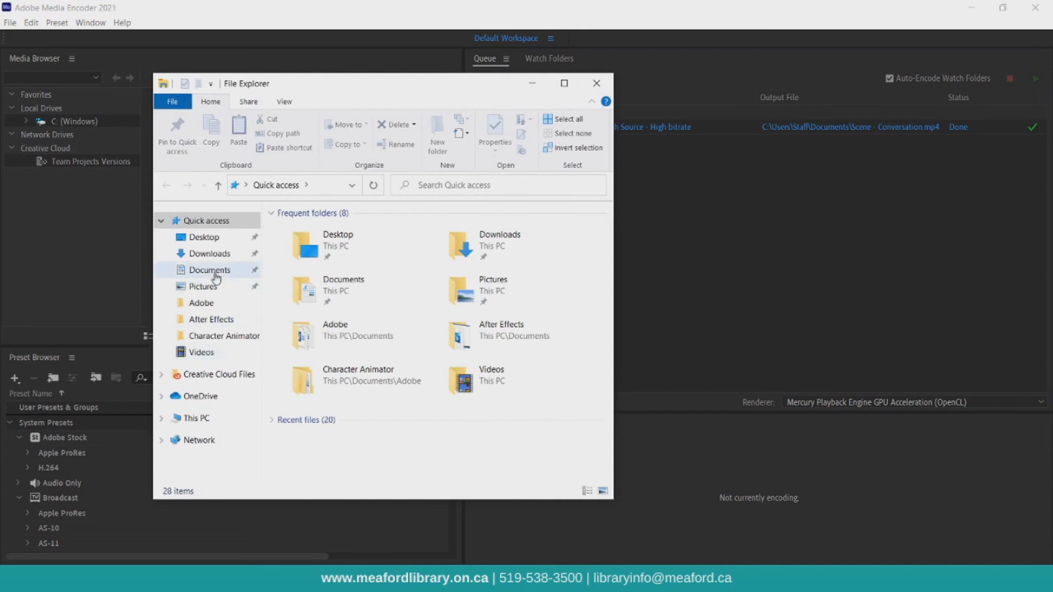
click(209, 270)
scroll(450, 340, down, 1)
click(554, 433)
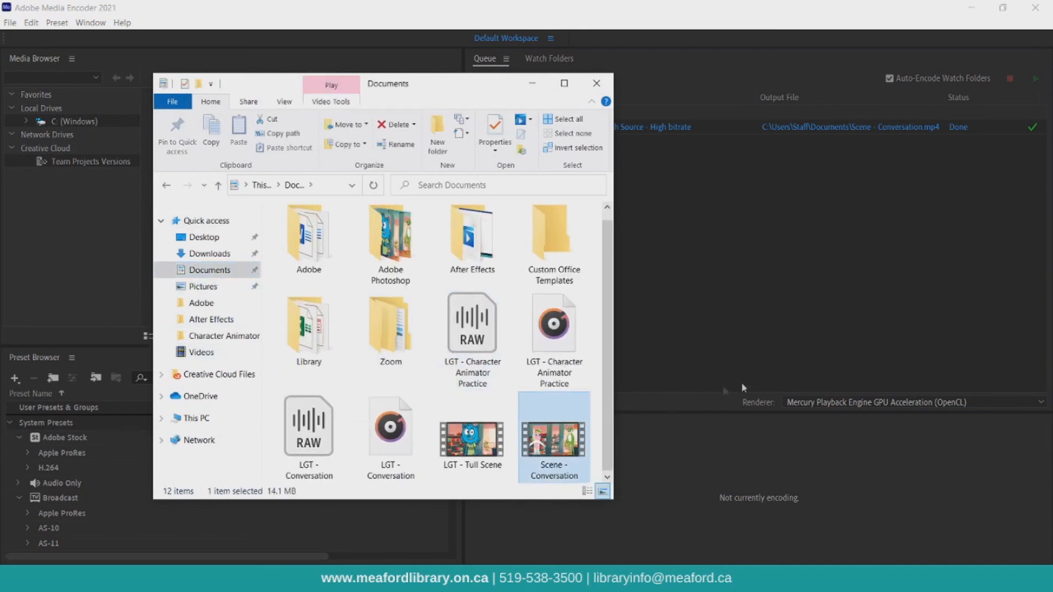